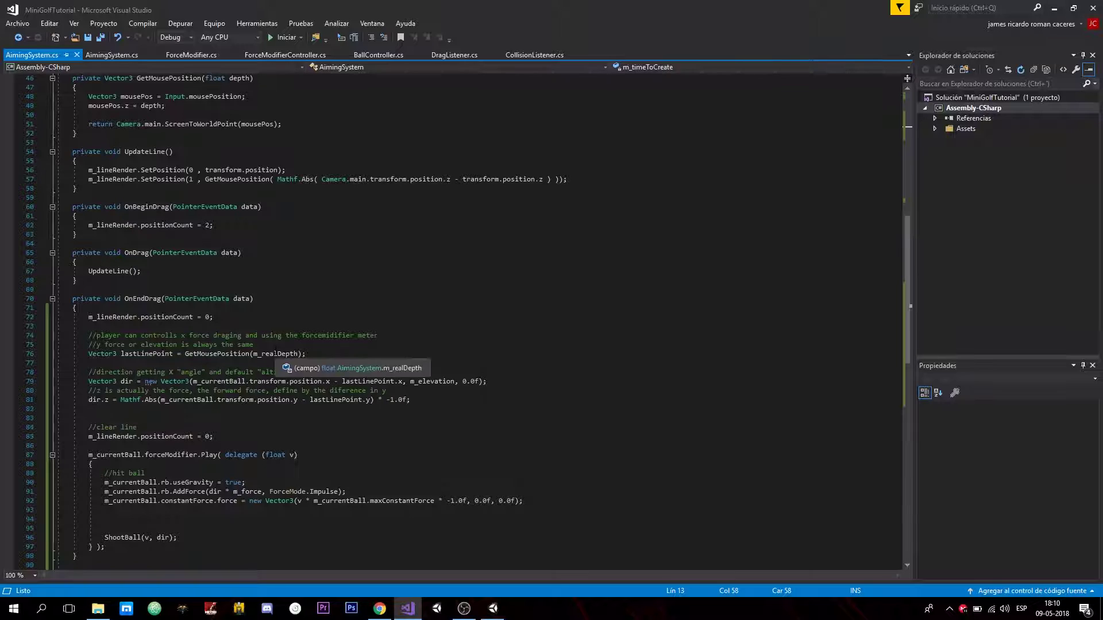
# - Tab-align the 0.0f initializers of m_force, m_elevation, m_realDepth and m_timeToCreate into one column
pyautogui.scroll(-1, 276, 351)
pyautogui.scroll(-5, 276, 351)
pyautogui.scroll(-3, 276, 352)
pyautogui.scroll(5, 276, 352)
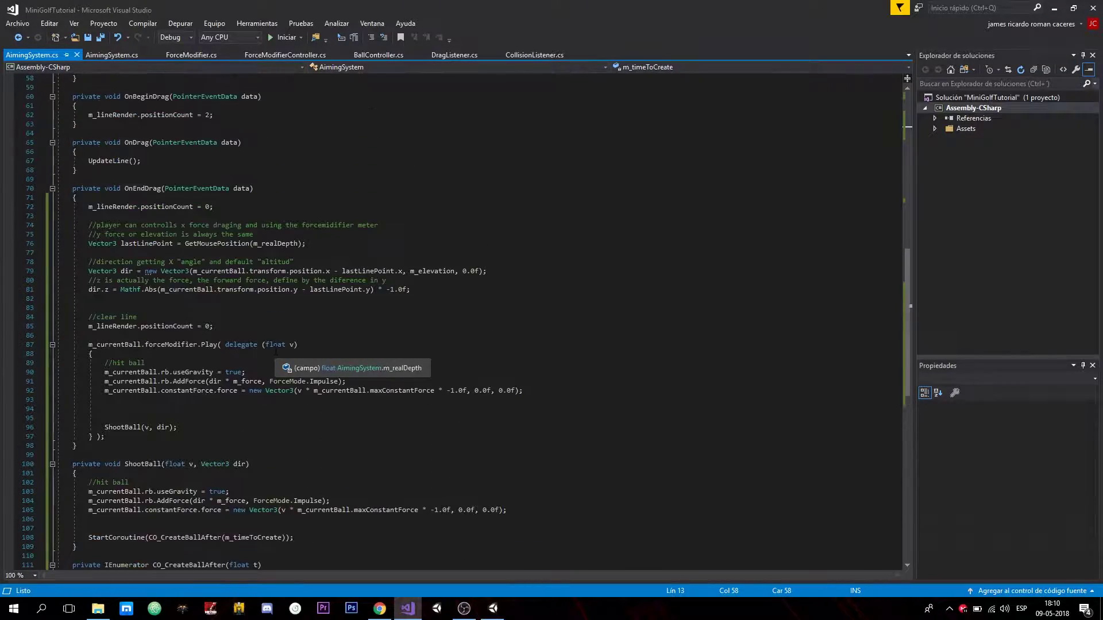
pyautogui.scroll(3, 275, 352)
pyautogui.scroll(4, 275, 352)
pyautogui.scroll(4, 276, 352)
pyautogui.scroll(2, 276, 351)
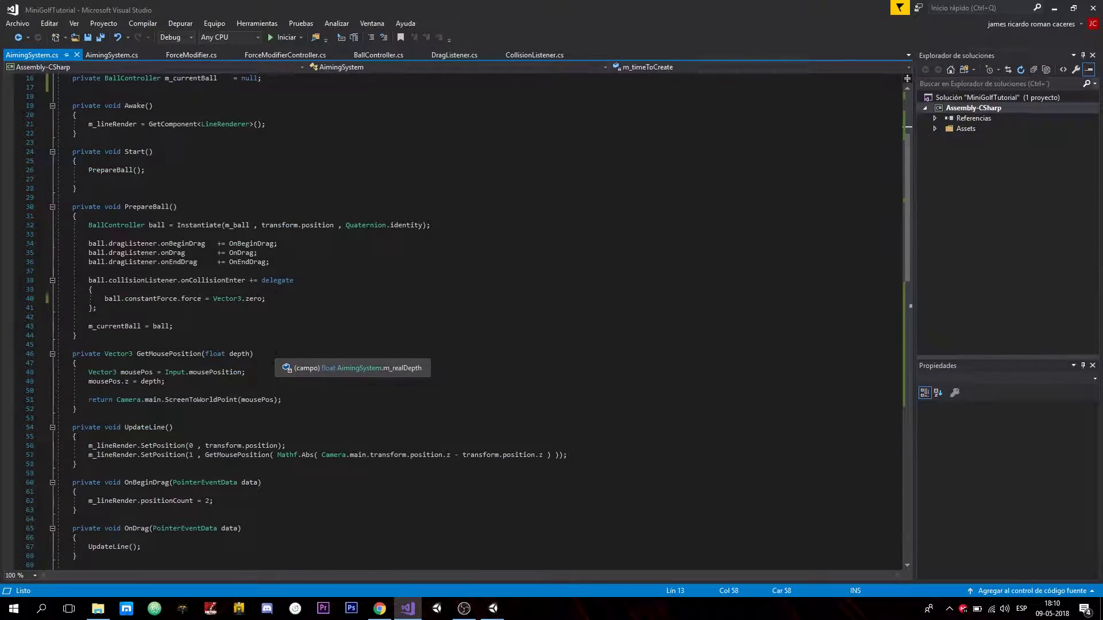
pyautogui.scroll(7, 276, 351)
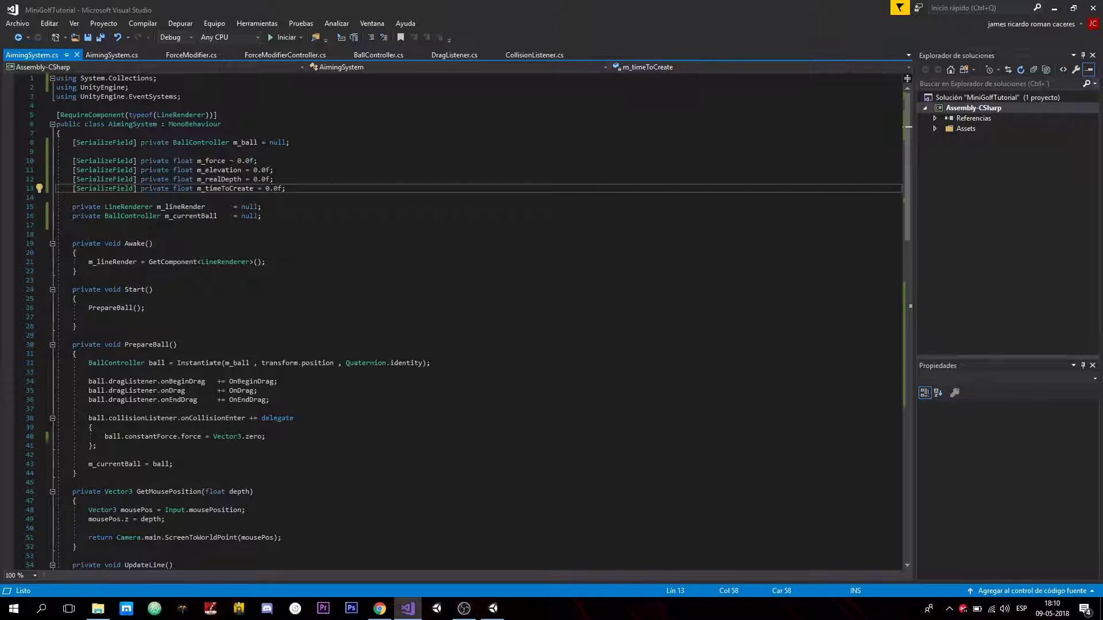
pyautogui.click(230, 161)
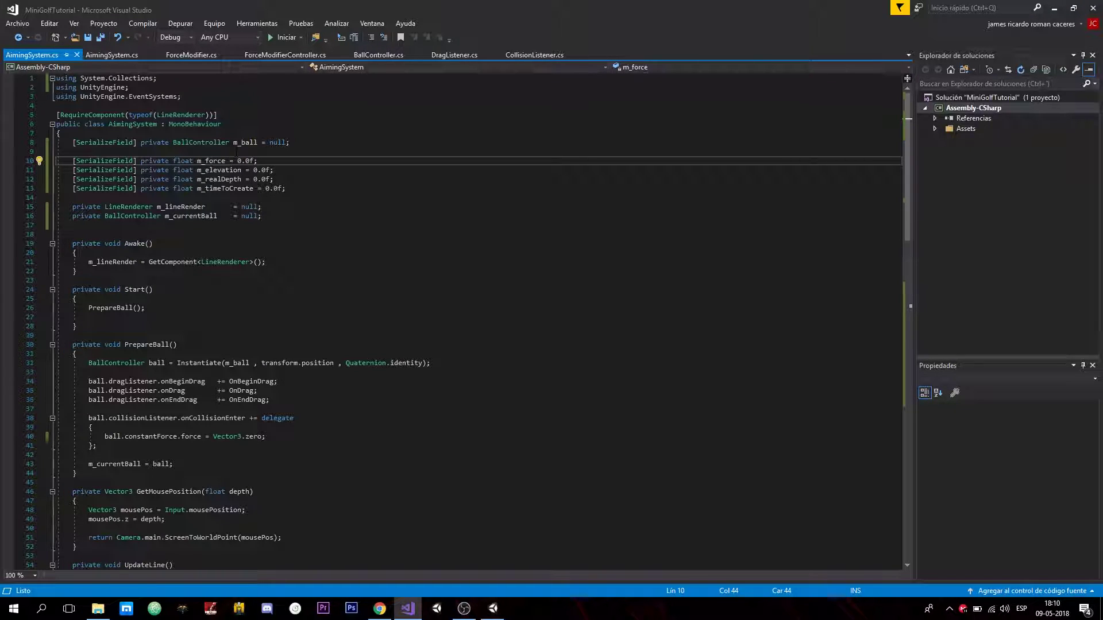
pyautogui.press('Tab')
pyautogui.press('Tab')
pyautogui.press('Tab')
pyautogui.press('Down')
pyautogui.press('Left')
pyautogui.press('Left')
pyautogui.press('Left')
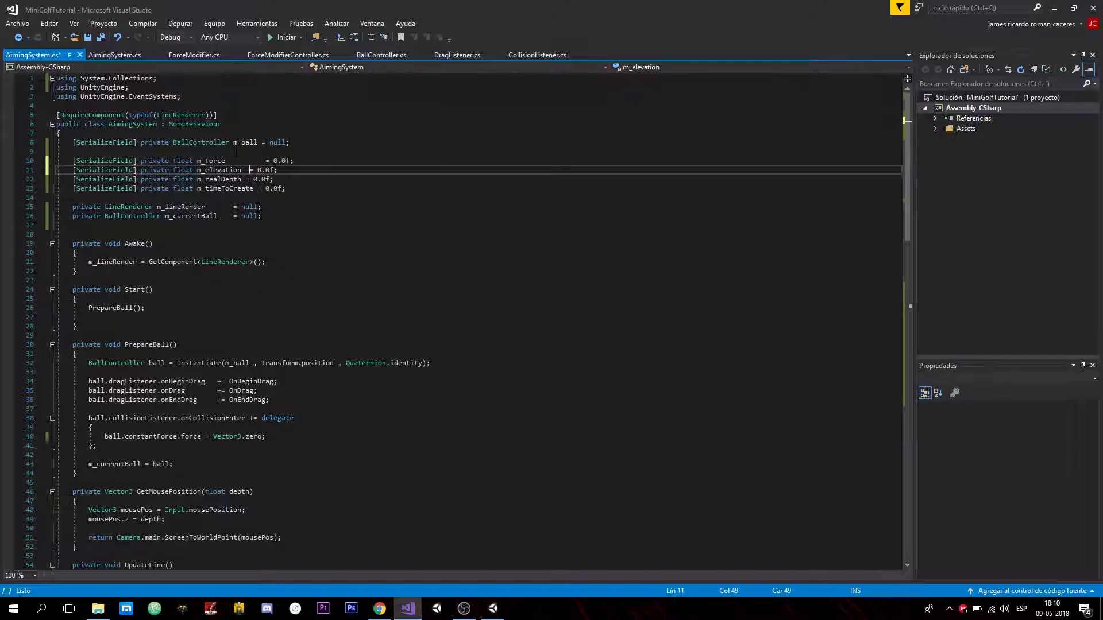
pyautogui.press('Tab')
pyautogui.press('Down')
pyautogui.press('Left')
pyautogui.press('Left')
pyautogui.press('Left')
pyautogui.press('Tab')
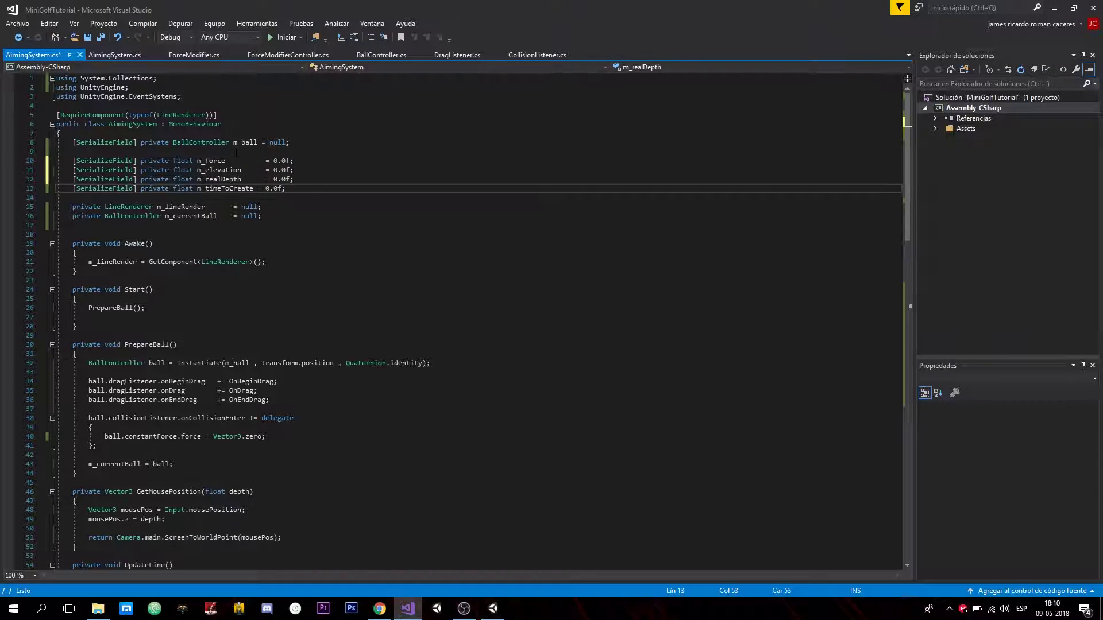
pyautogui.press('Down')
pyautogui.press('Left')
pyautogui.press('Left')
pyautogui.press('Tab')
# - Select each of the four float declarations in turn to explain them
pyautogui.click(238, 179)
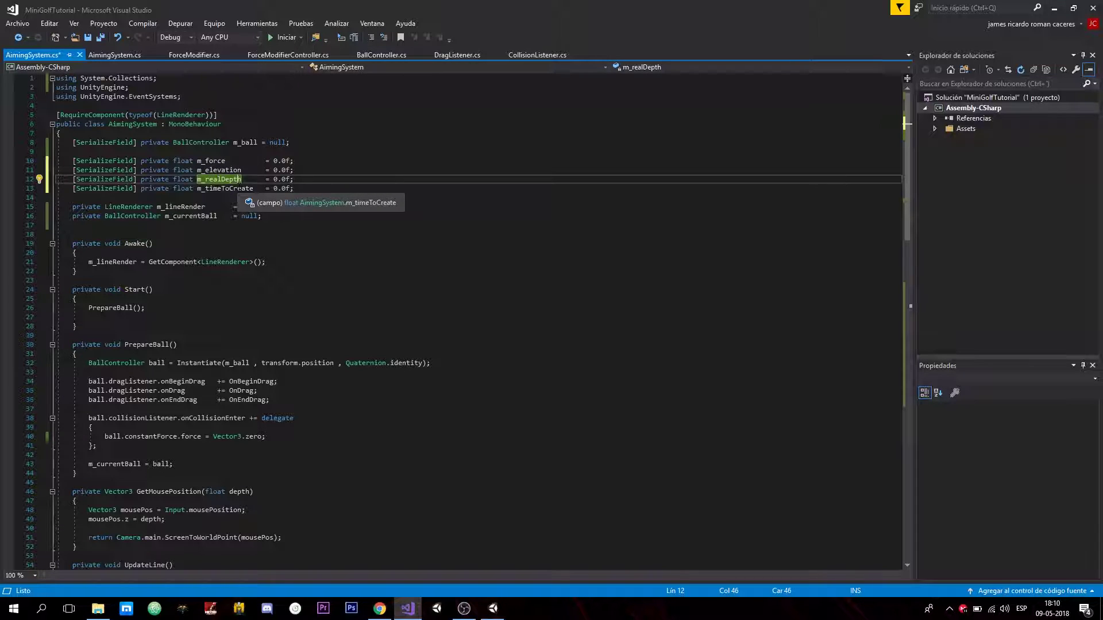
pyautogui.click(245, 188)
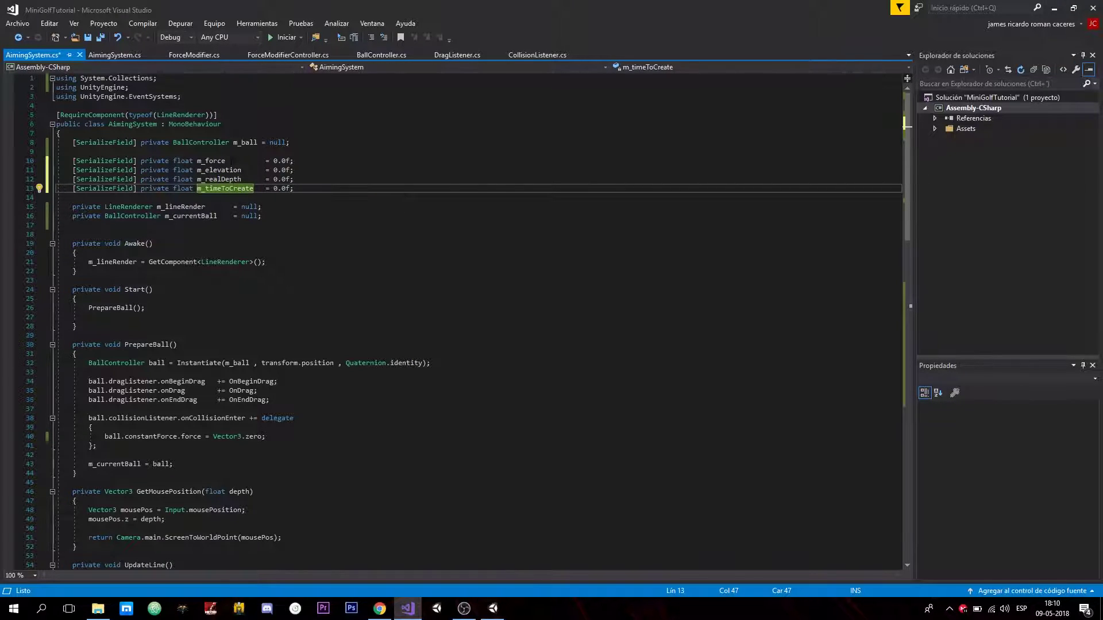
pyautogui.moveTo(294, 161); pyautogui.dragTo(80, 162)
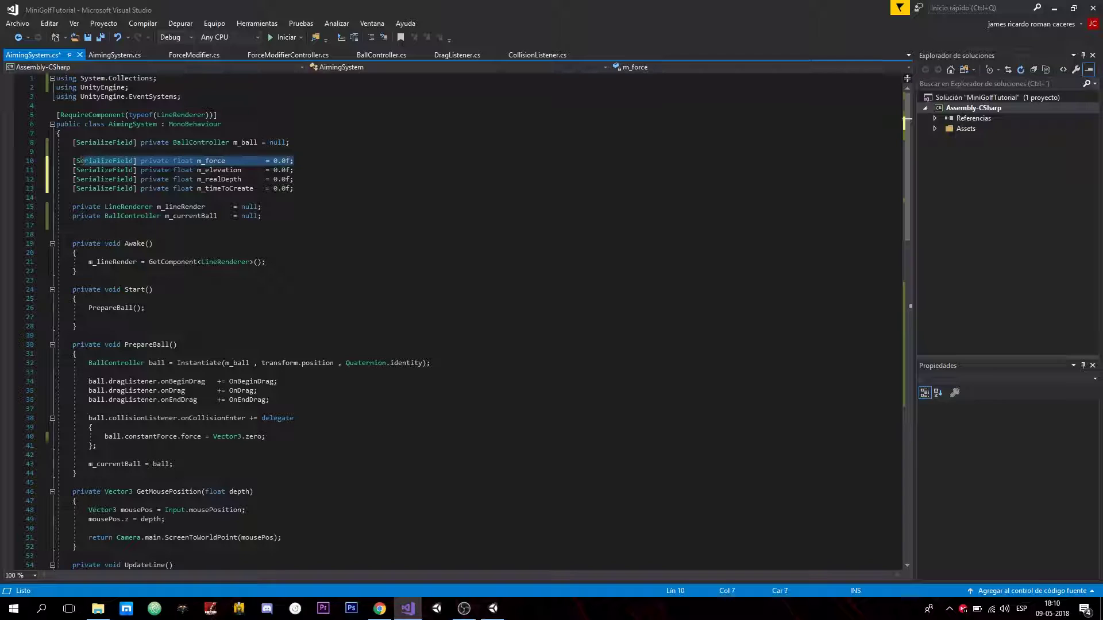
pyautogui.click(299, 170)
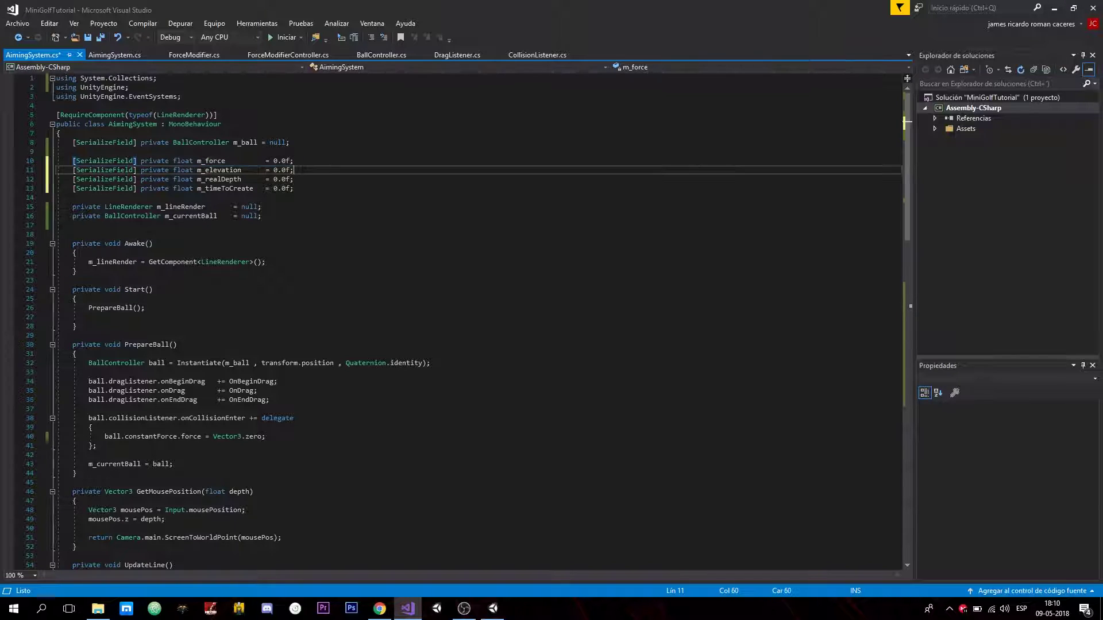
pyautogui.moveTo(294, 170); pyautogui.dragTo(73, 170)
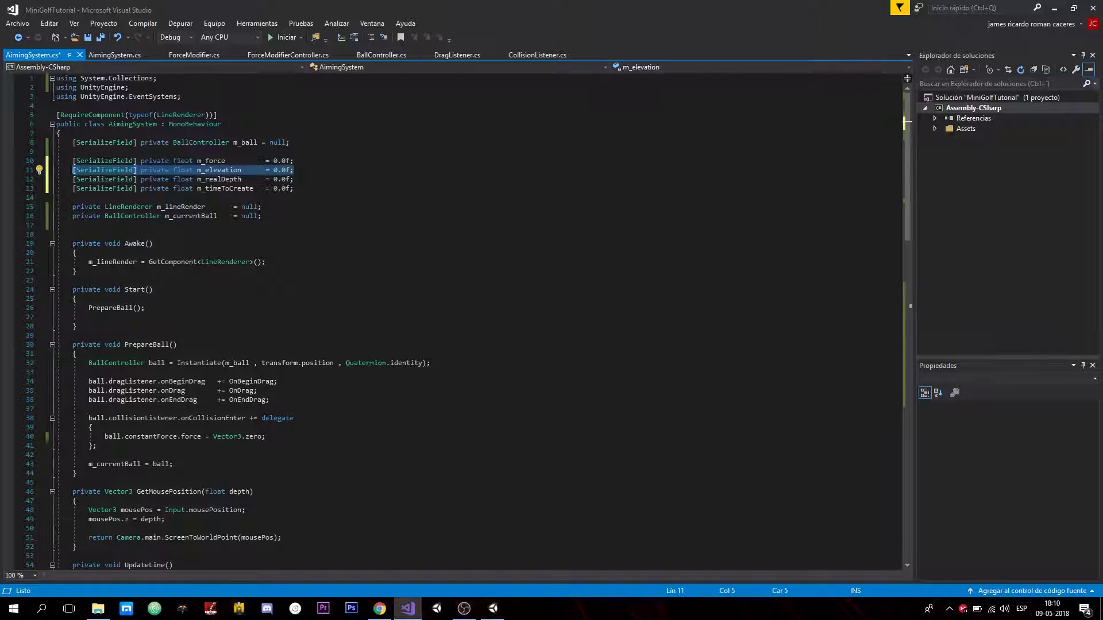
pyautogui.moveTo(294, 179); pyautogui.dragTo(73, 179)
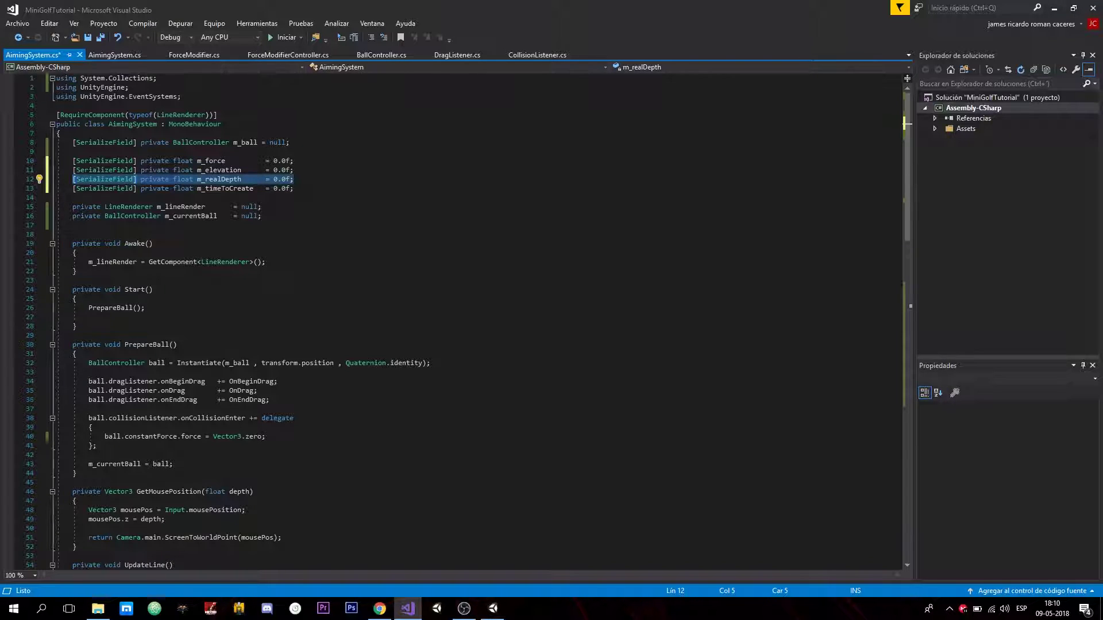
pyautogui.moveTo(293, 188); pyautogui.dragTo(72, 189)
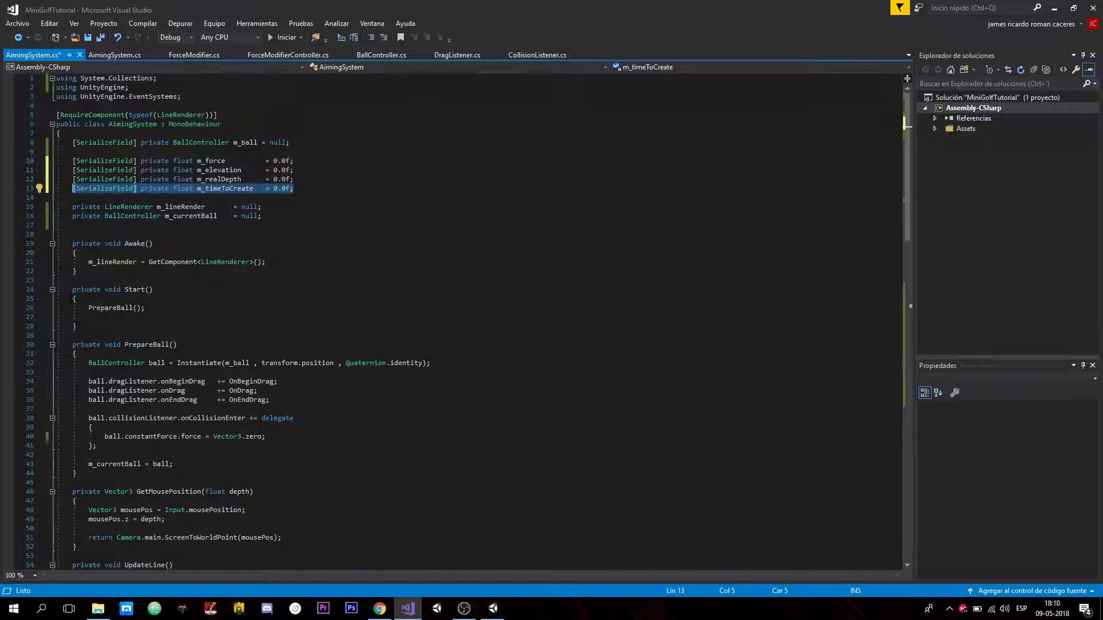
pyautogui.scroll(-2, 460, 322)
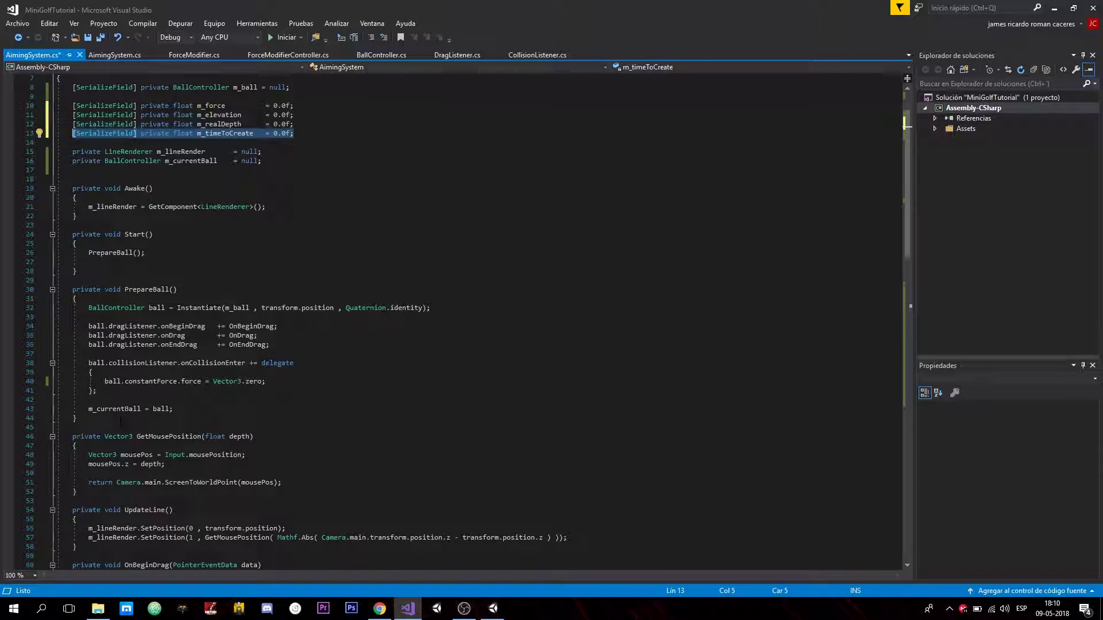
pyautogui.moveTo(173, 409); pyautogui.dragTo(92, 409)
pyautogui.scroll(-3, 122, 345)
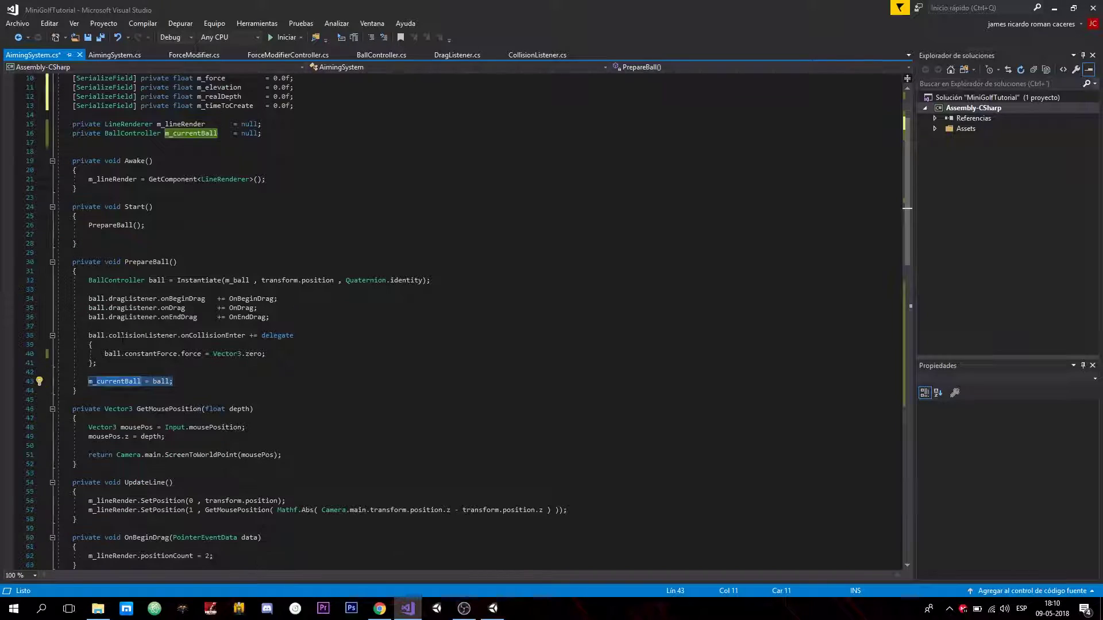
pyautogui.scroll(-1, 123, 310)
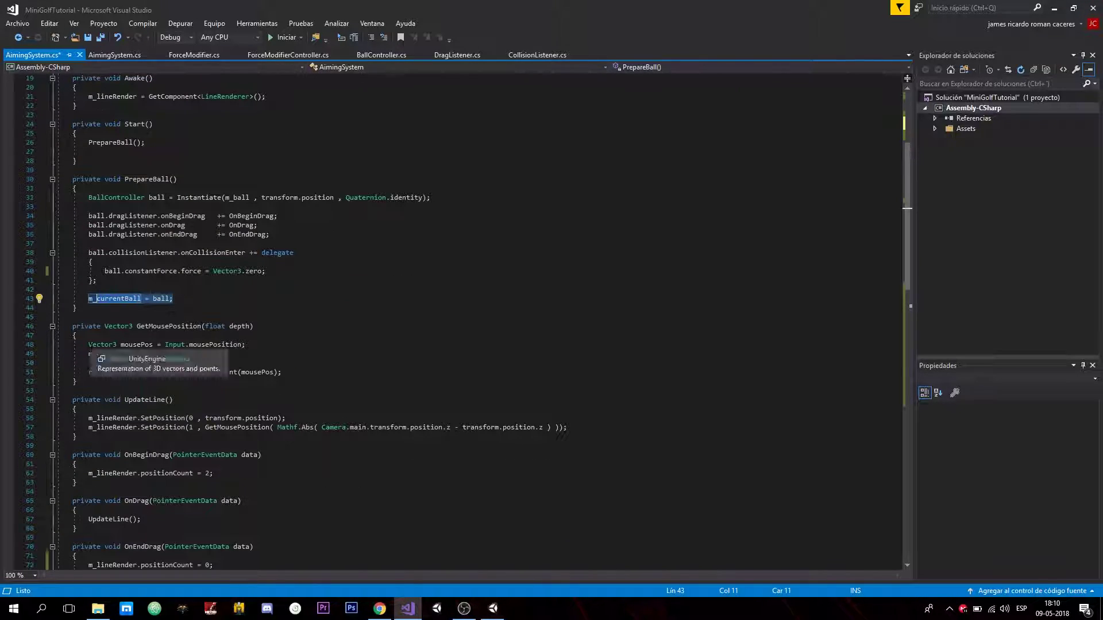
pyautogui.moveTo(88, 345); pyautogui.dragTo(280, 372)
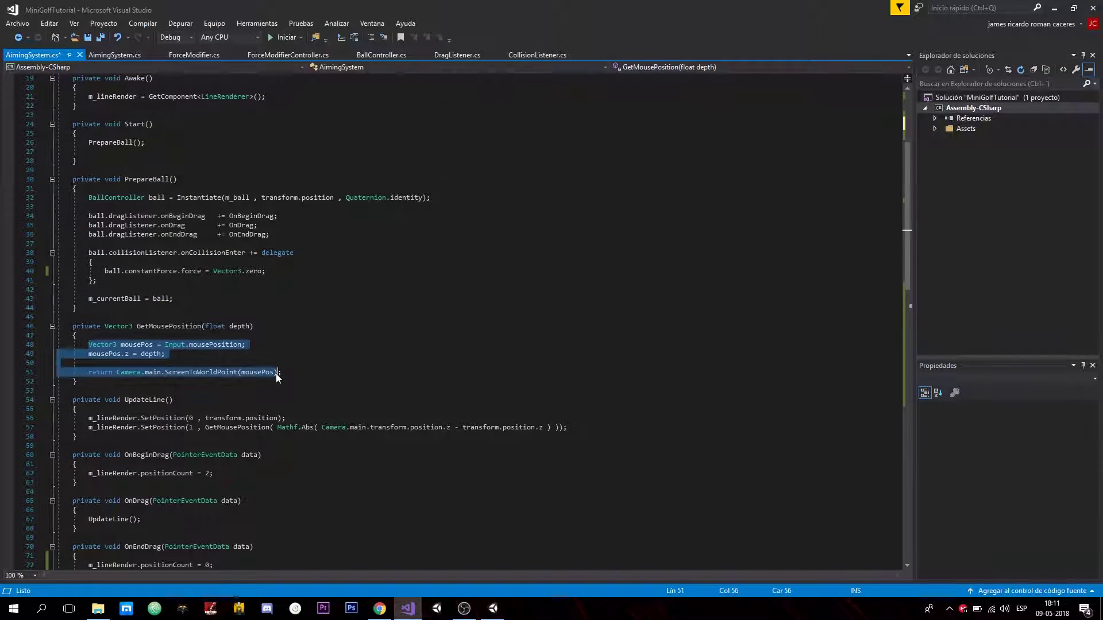
pyautogui.scroll(-2, 280, 372)
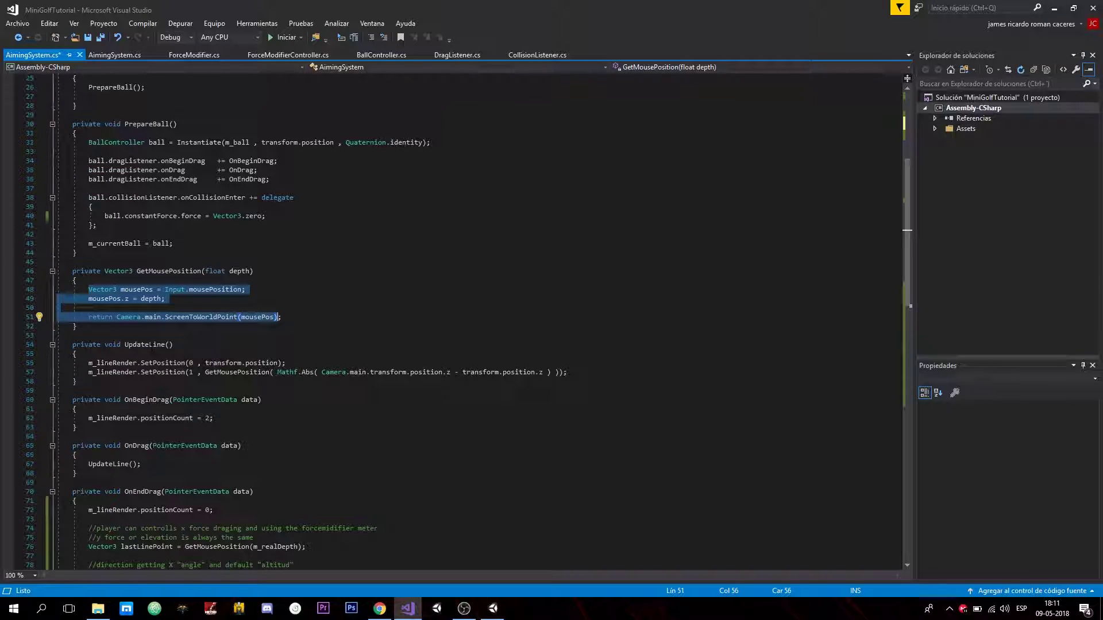
pyautogui.moveTo(88, 363); pyautogui.dragTo(348, 373)
pyautogui.click(174, 345)
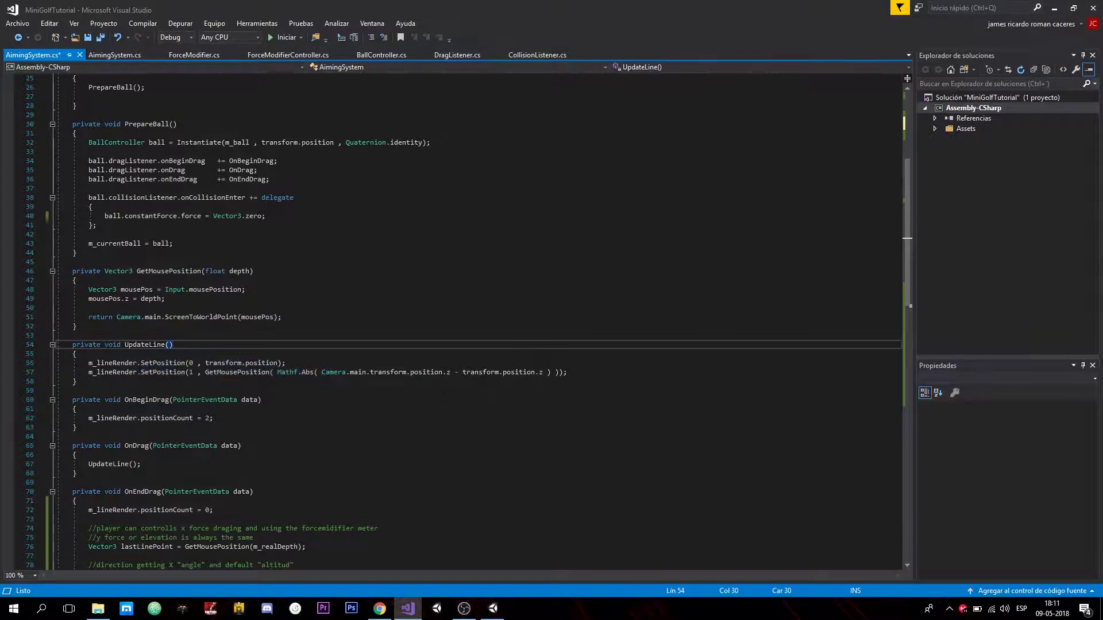
pyautogui.scroll(-2, 159, 354)
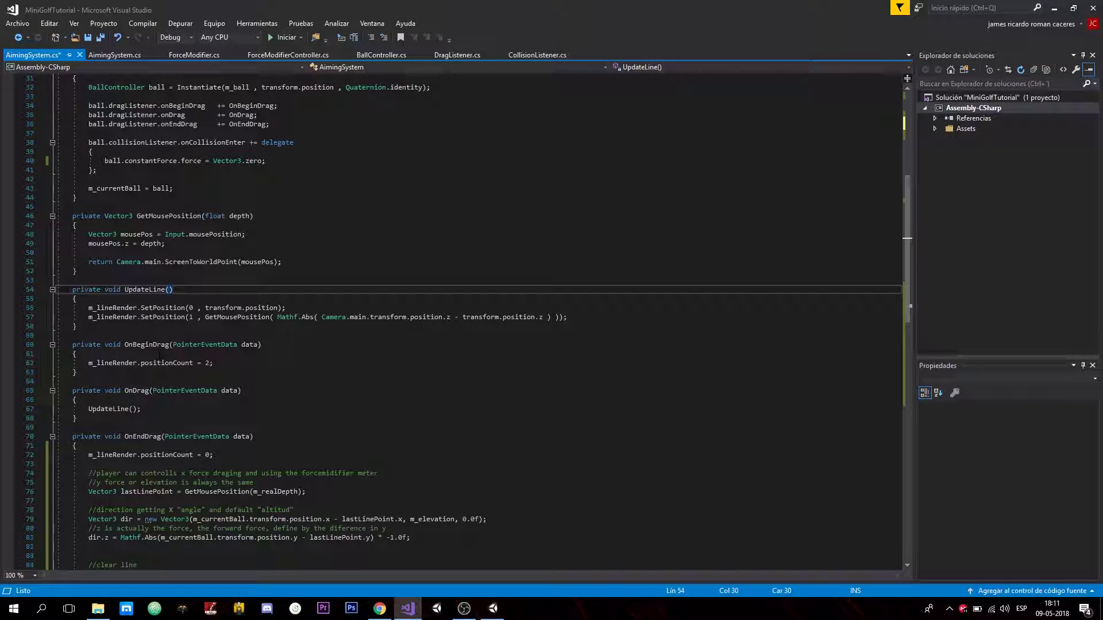
pyautogui.scroll(-1, 126, 351)
pyautogui.scroll(-1, 126, 350)
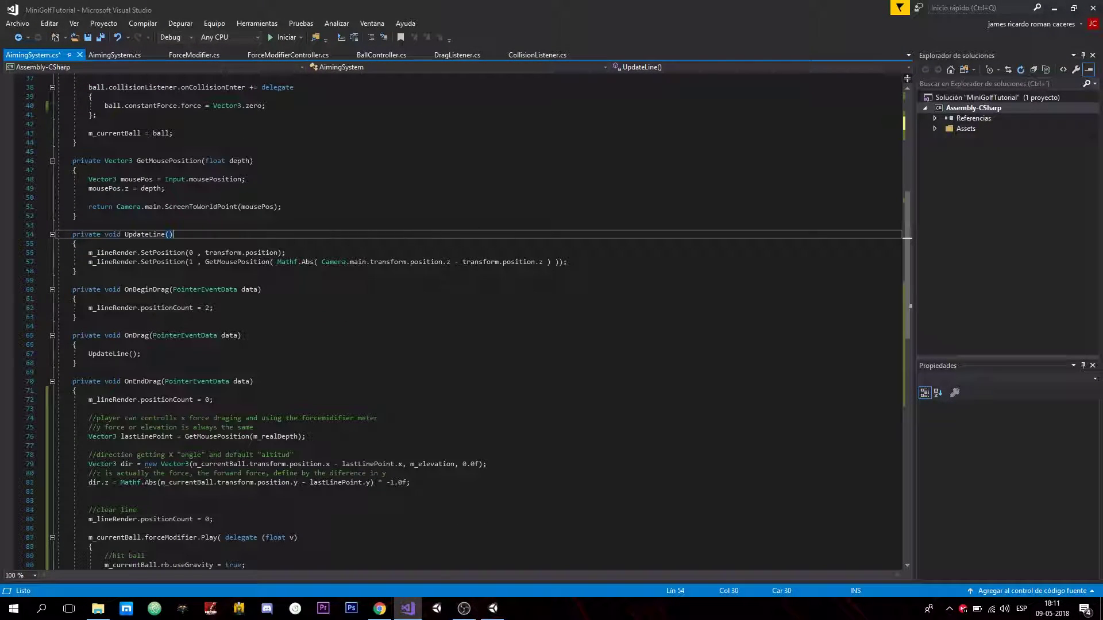
pyautogui.moveTo(214, 308); pyautogui.dragTo(88, 308)
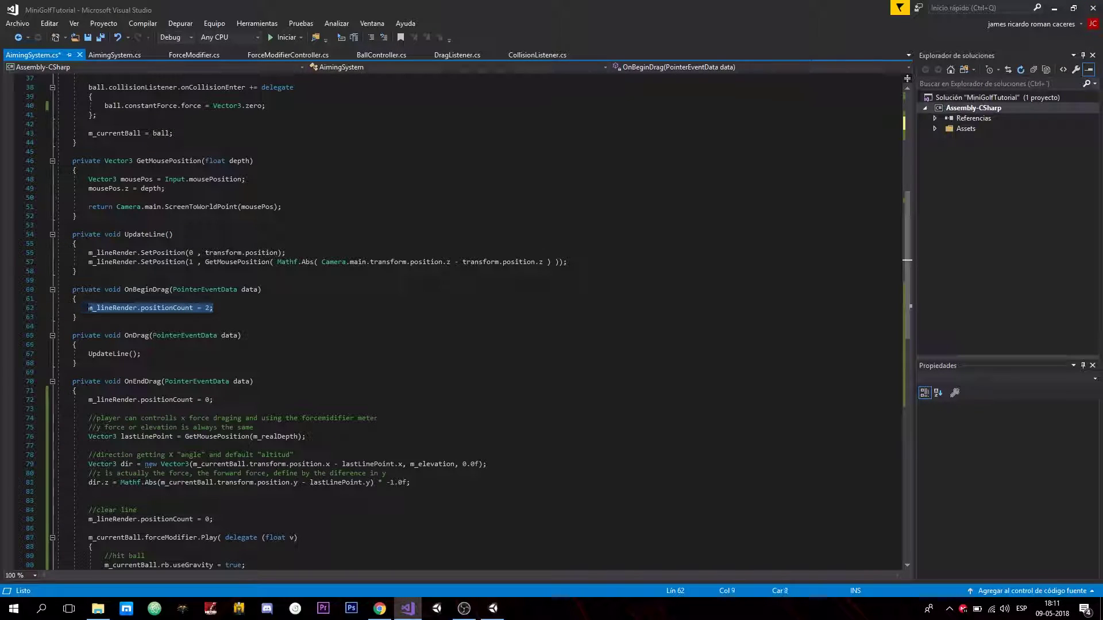
pyautogui.moveTo(141, 354); pyautogui.dragTo(88, 354)
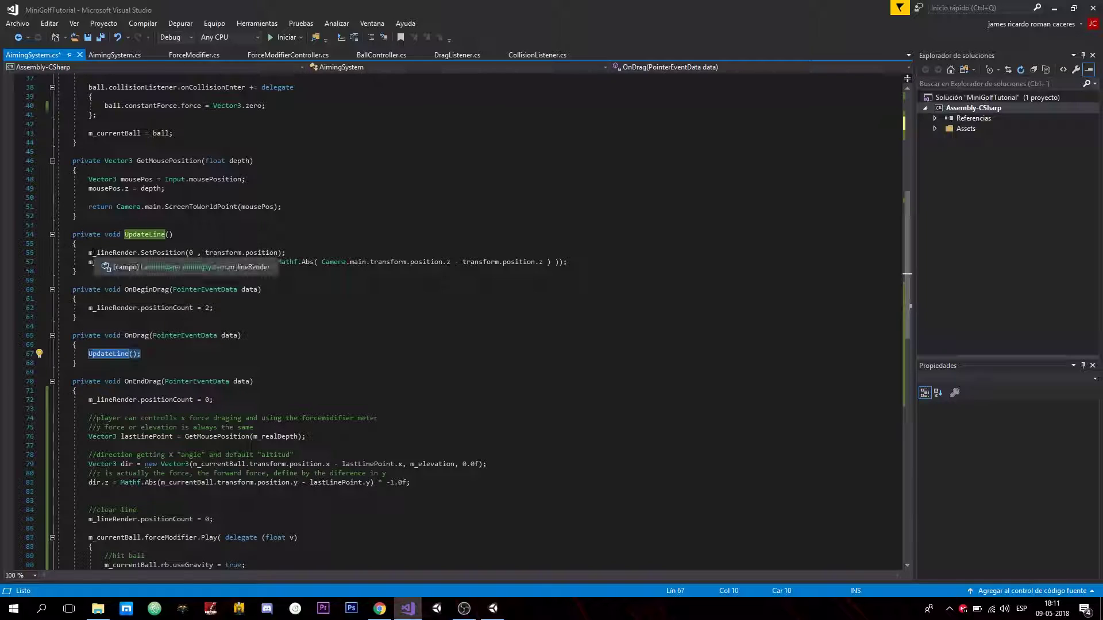
pyautogui.scroll(-4, 251, 443)
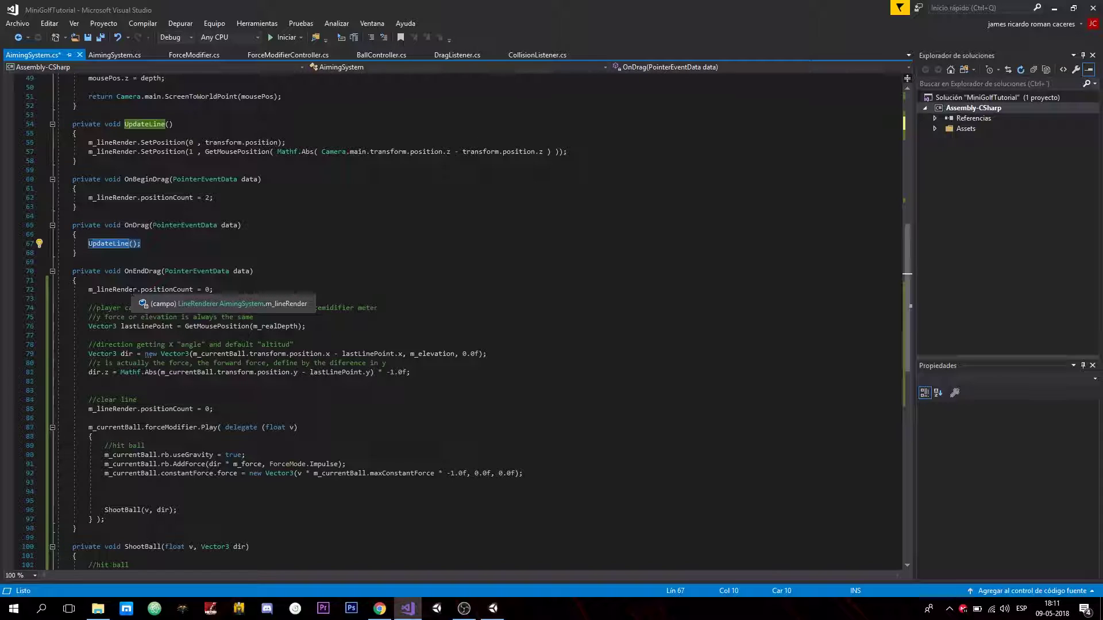
pyautogui.click(213, 289)
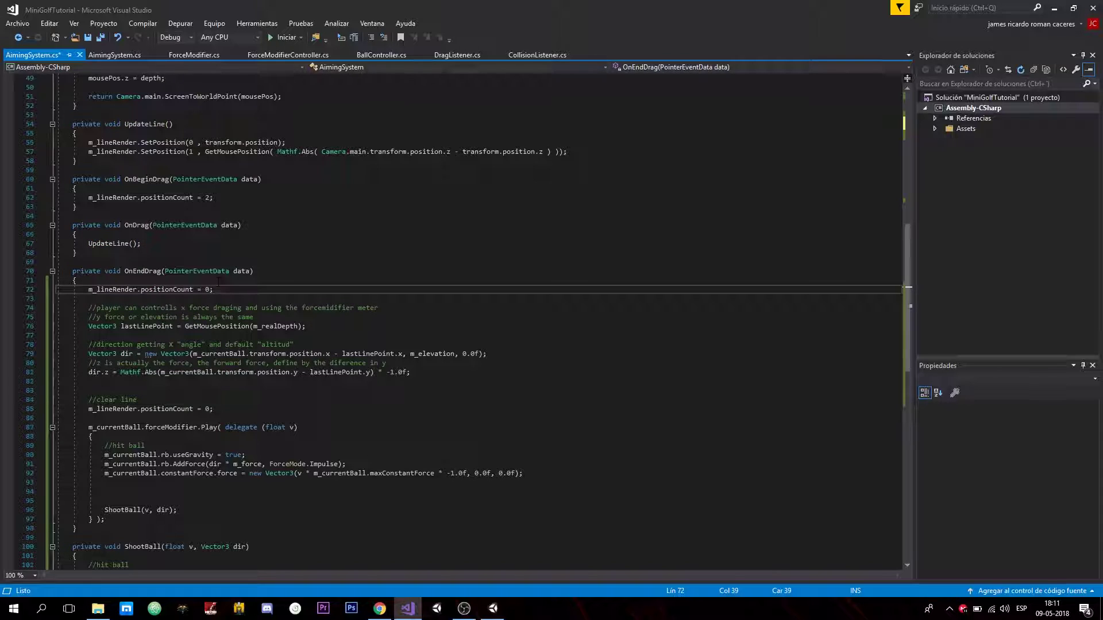
pyautogui.moveTo(212, 289)
pyautogui.mouseDown()
pyautogui.moveTo(88, 290)
pyautogui.moveTo(306, 326)
pyautogui.mouseUp()
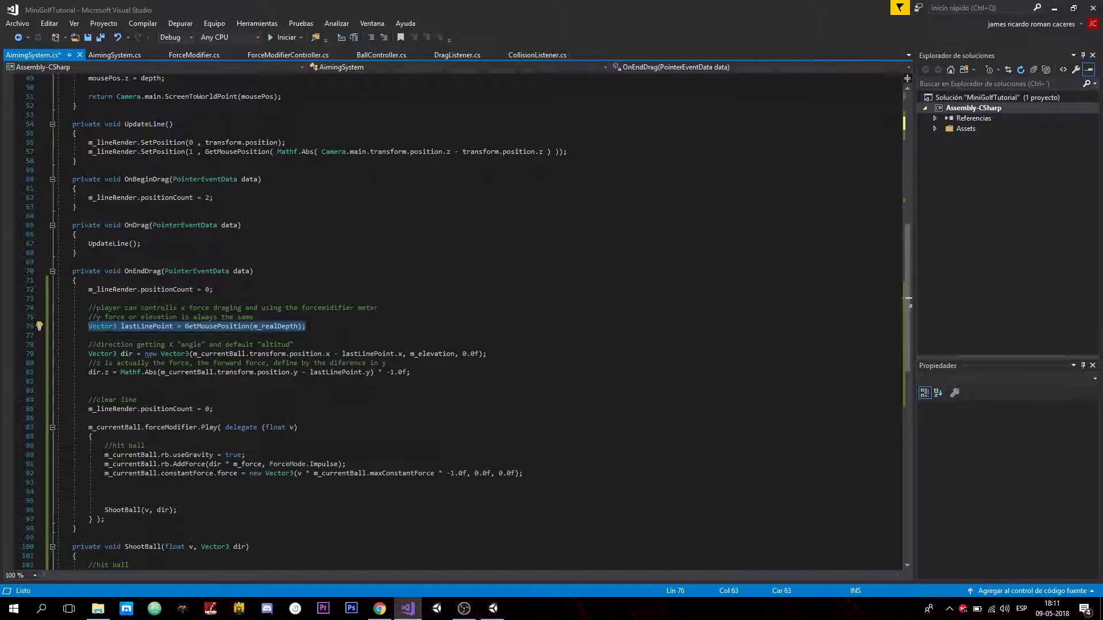
pyautogui.click(266, 326)
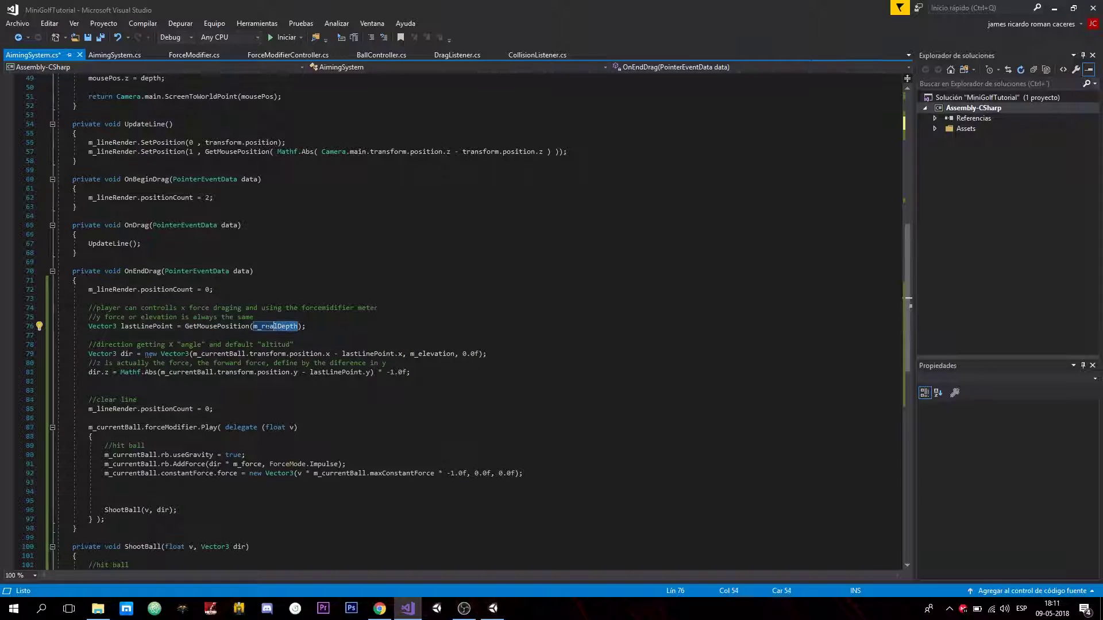
pyautogui.moveTo(297, 326); pyautogui.dragTo(253, 327)
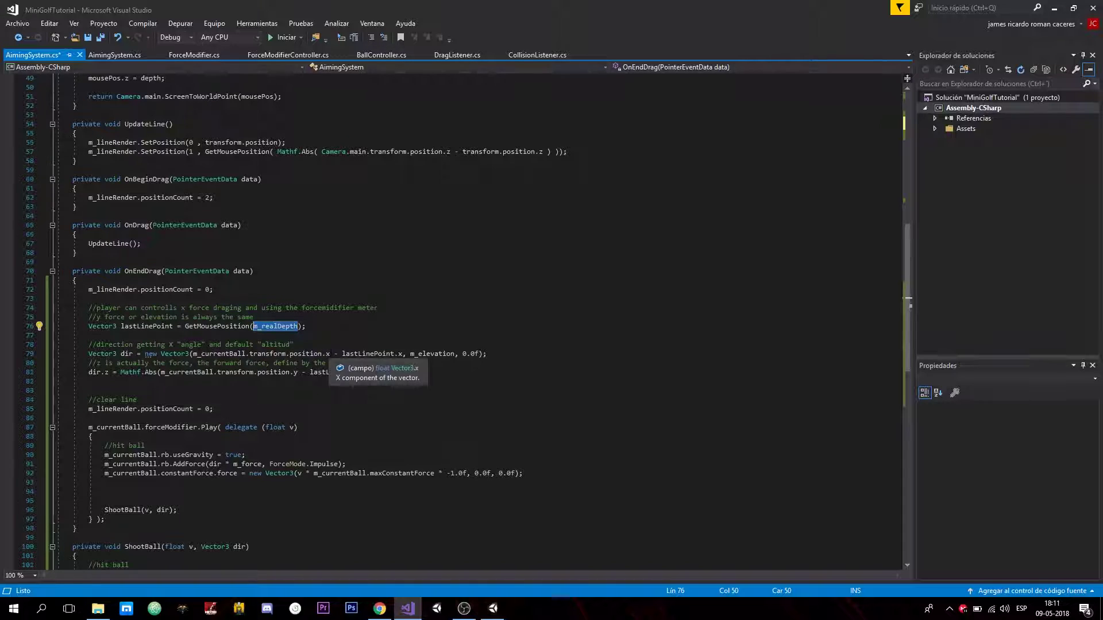
pyautogui.moveTo(330, 354); pyautogui.dragTo(270, 353)
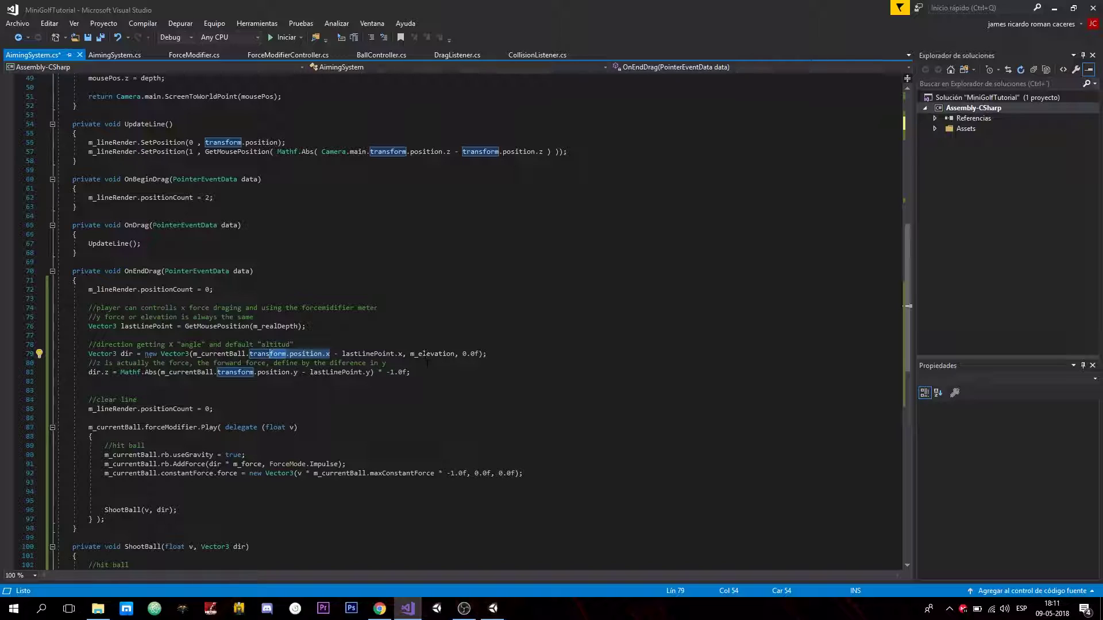
pyautogui.click(467, 354)
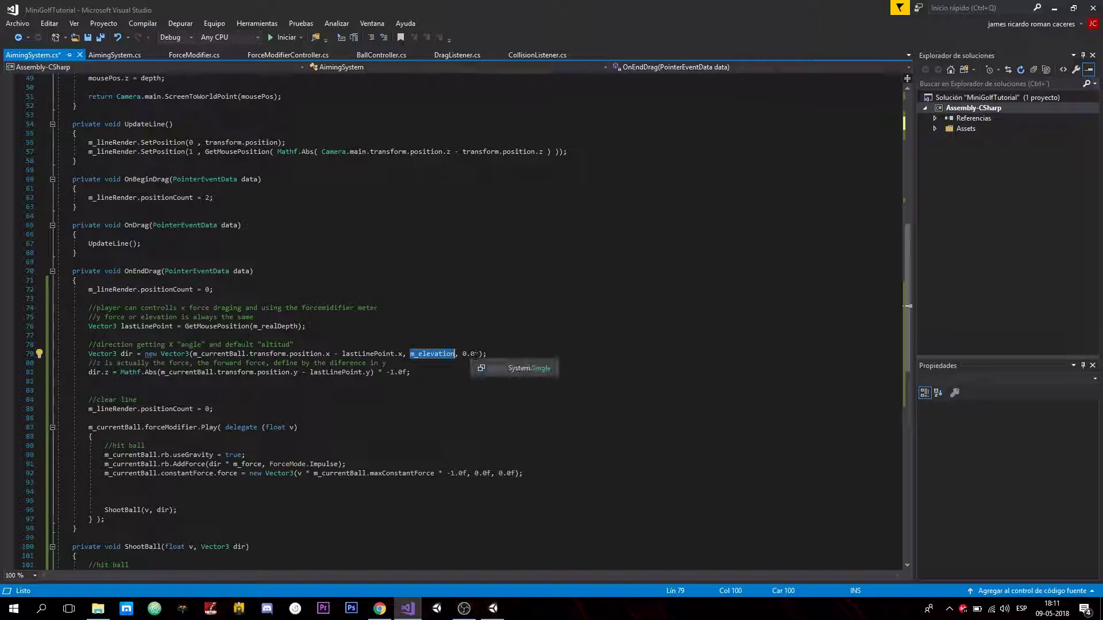
pyautogui.moveTo(475, 353); pyautogui.dragTo(463, 353)
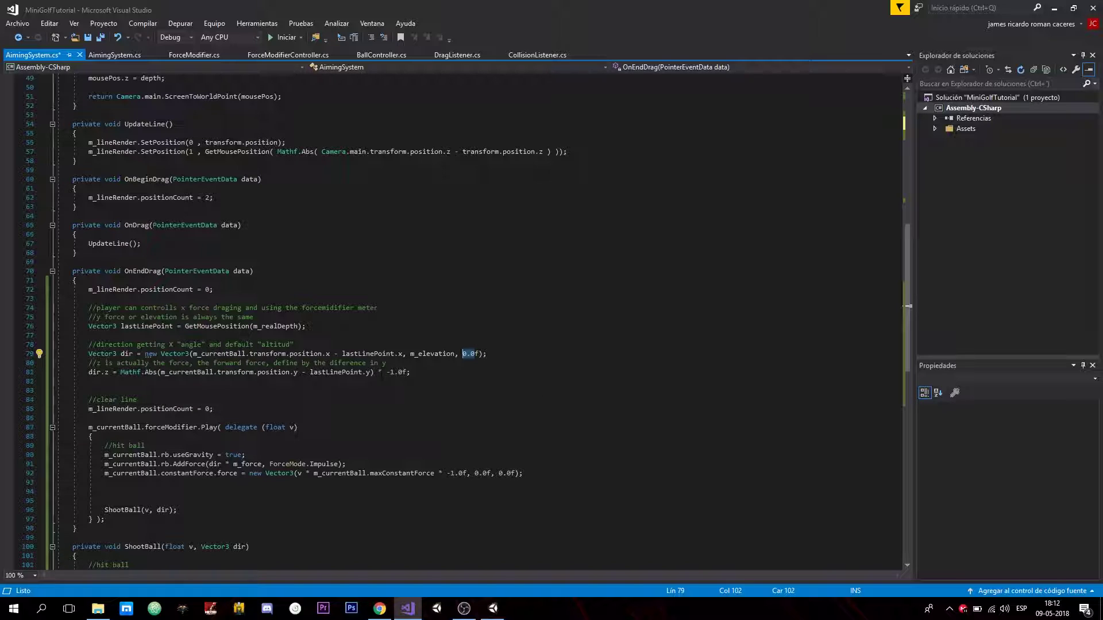
pyautogui.moveTo(374, 373); pyautogui.dragTo(270, 372)
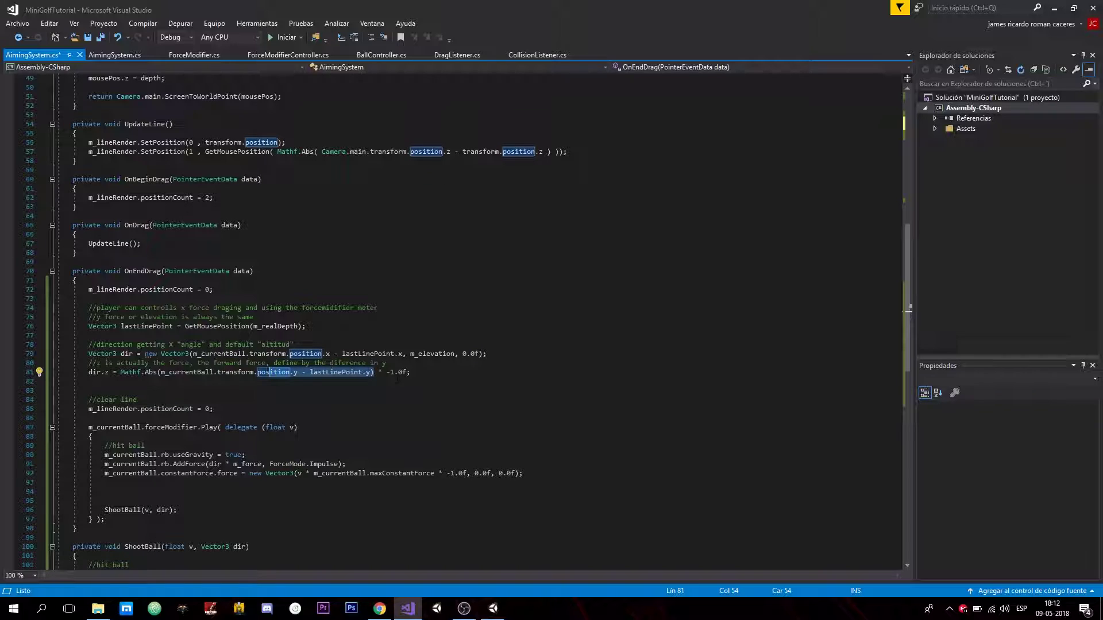
pyautogui.click(410, 372)
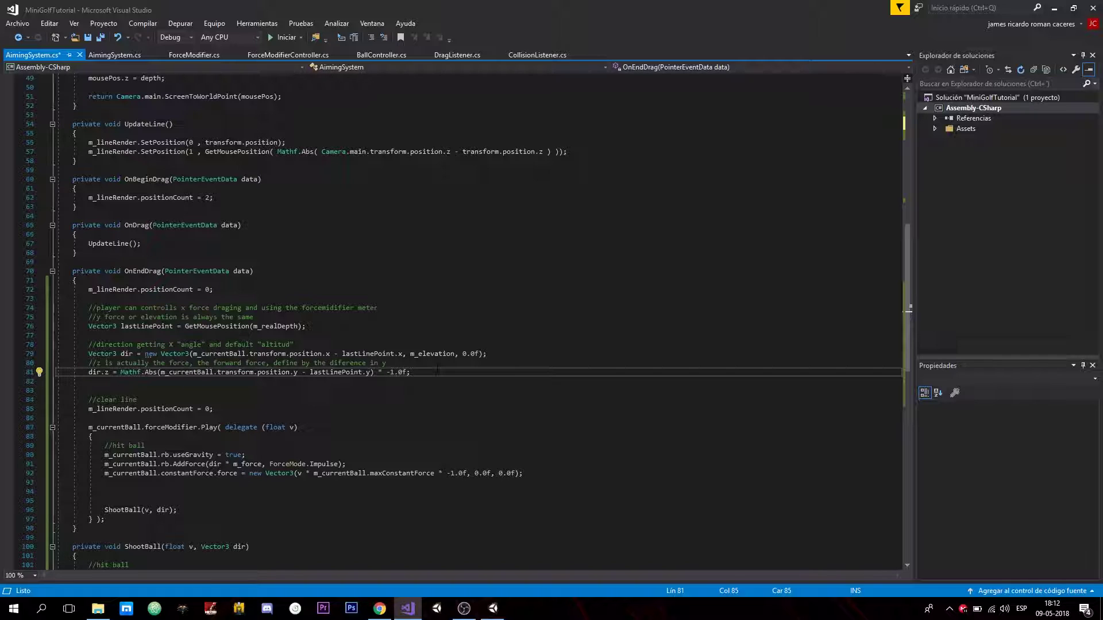
pyautogui.scroll(-1, 190, 373)
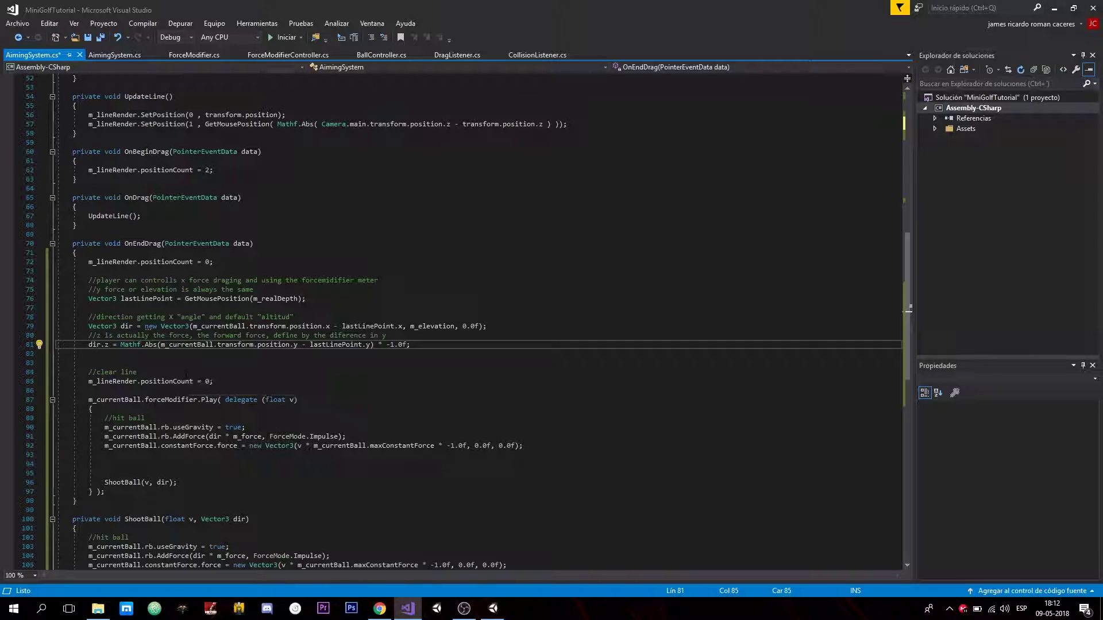
pyautogui.moveTo(214, 261); pyautogui.dragTo(87, 262)
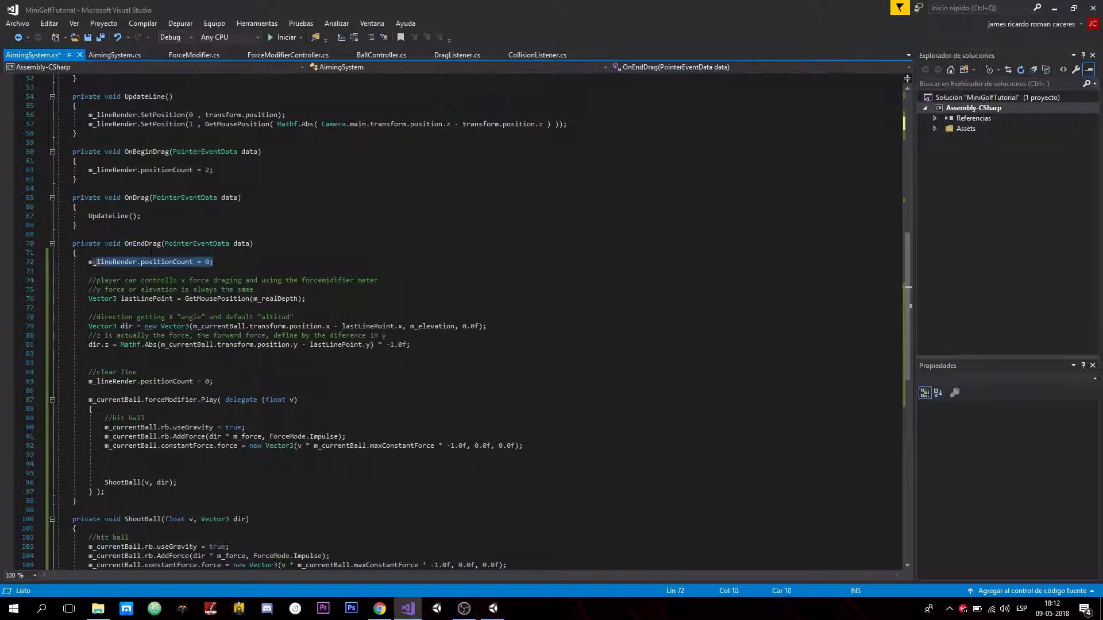
pyautogui.moveTo(213, 381); pyautogui.dragTo(92, 372)
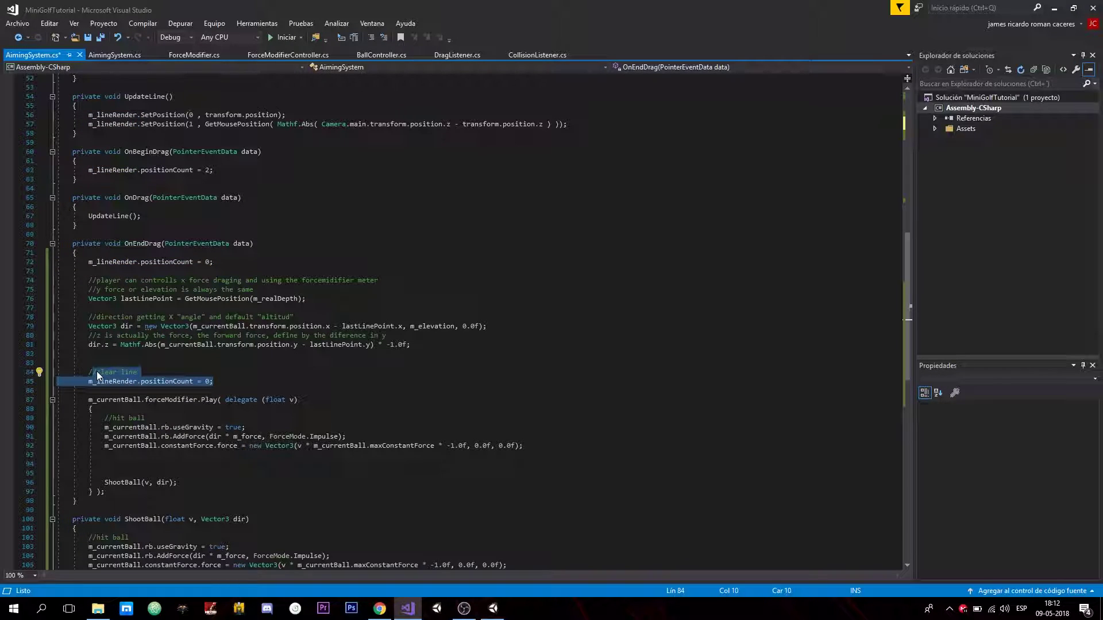
# - Delete the duplicate '//clear line' positionCount reset and its leftover blank lines
pyautogui.press('Delete')
pyautogui.press('BackSpace')
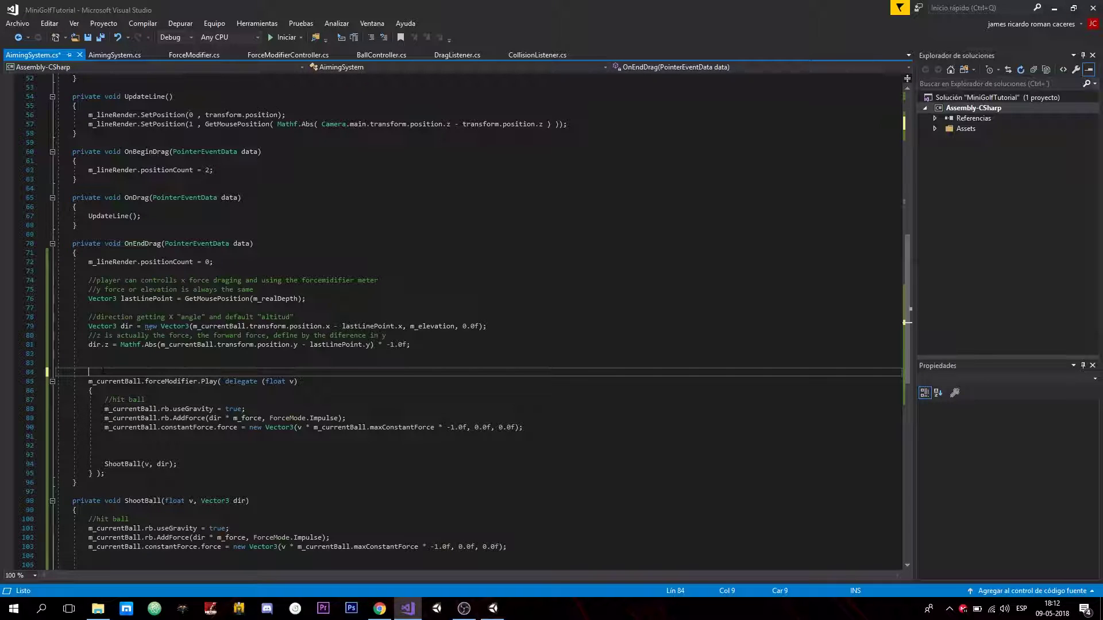
pyautogui.press('BackSpace')
pyautogui.press('Up')
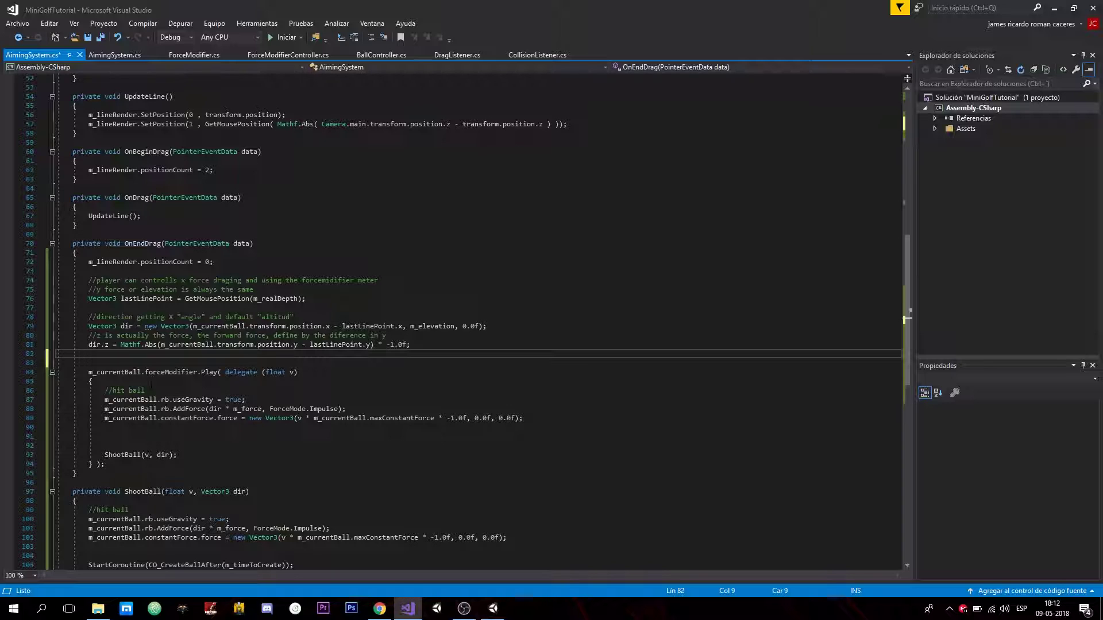
# - Point out the delegate's hit-ball code, float parameter v, gravity line and Impulse force mode
pyautogui.moveTo(102, 390); pyautogui.dragTo(105, 442)
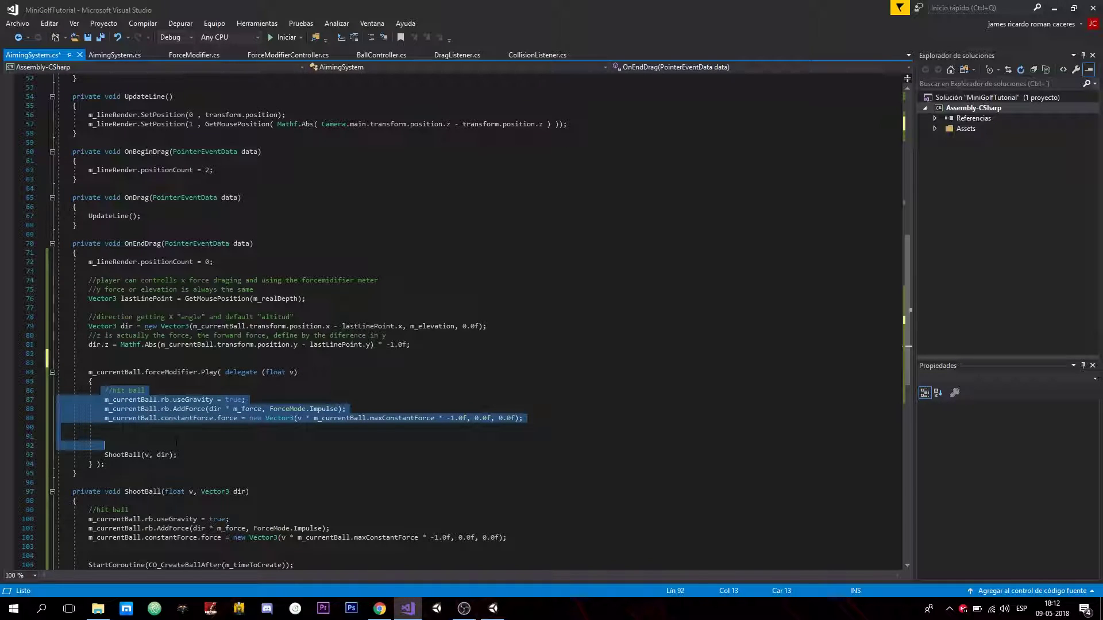
pyautogui.click(105, 437)
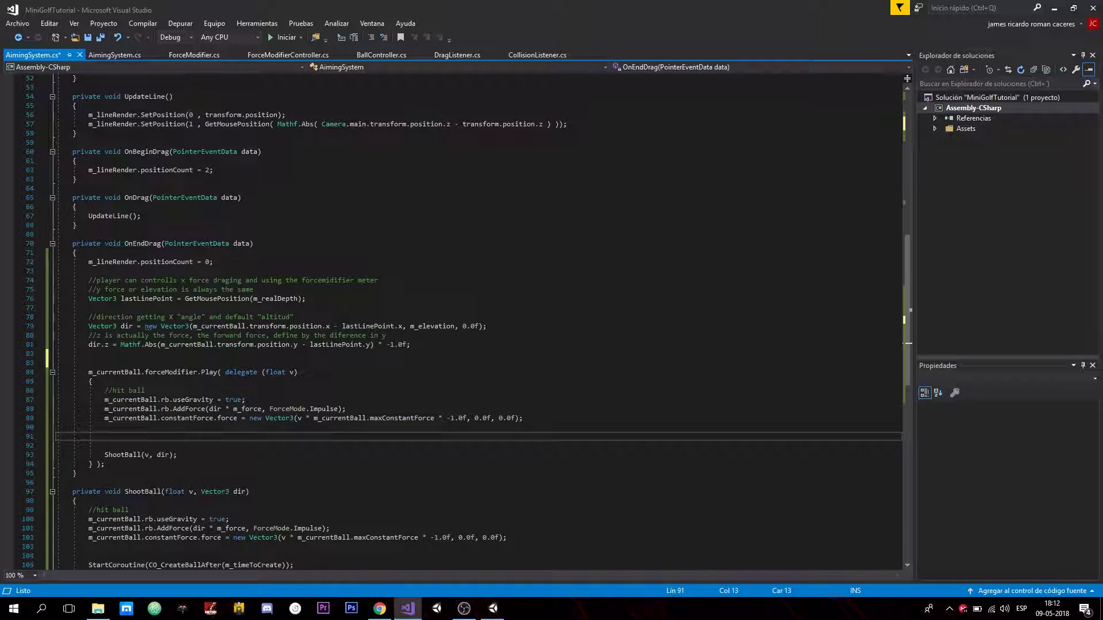
pyautogui.moveTo(226, 373); pyautogui.dragTo(285, 372)
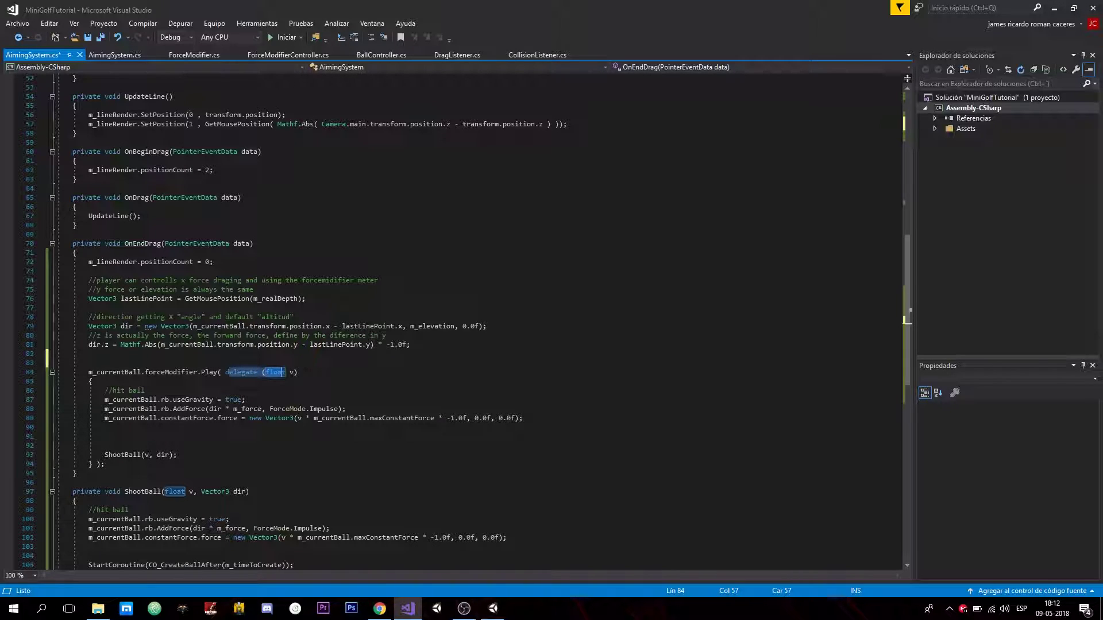
pyautogui.click(297, 373)
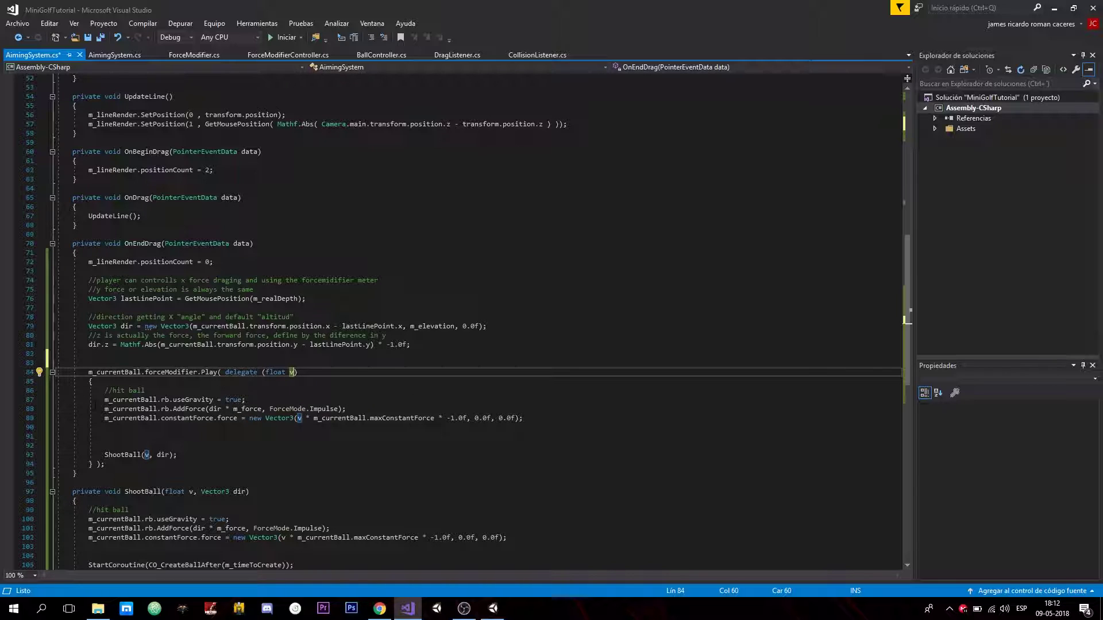
pyautogui.moveTo(101, 400); pyautogui.dragTo(246, 400)
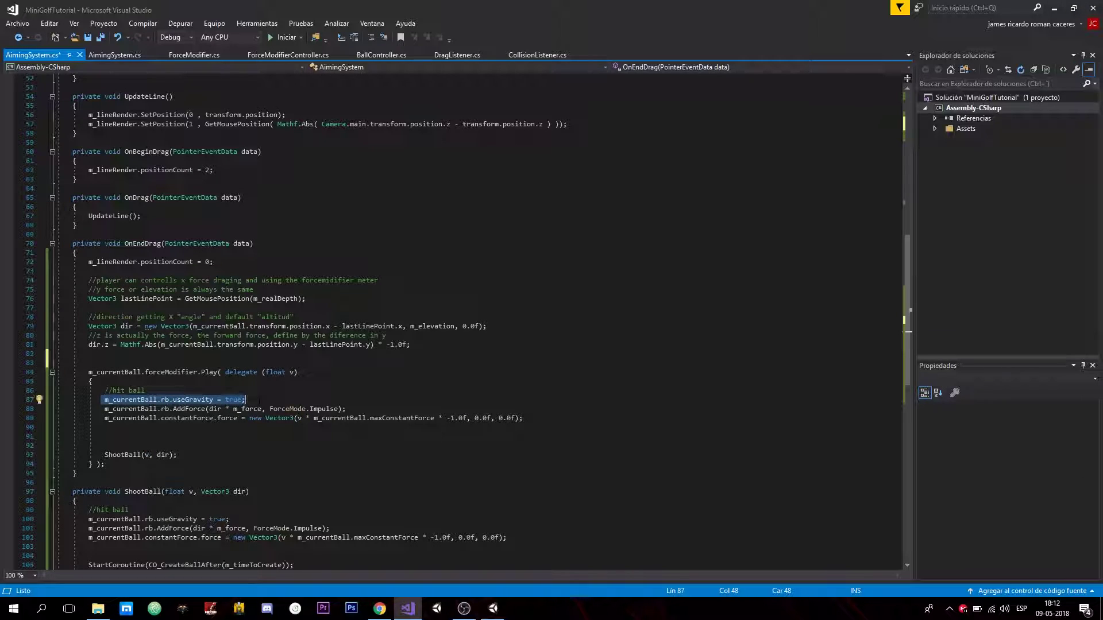
pyautogui.moveTo(346, 409); pyautogui.dragTo(270, 409)
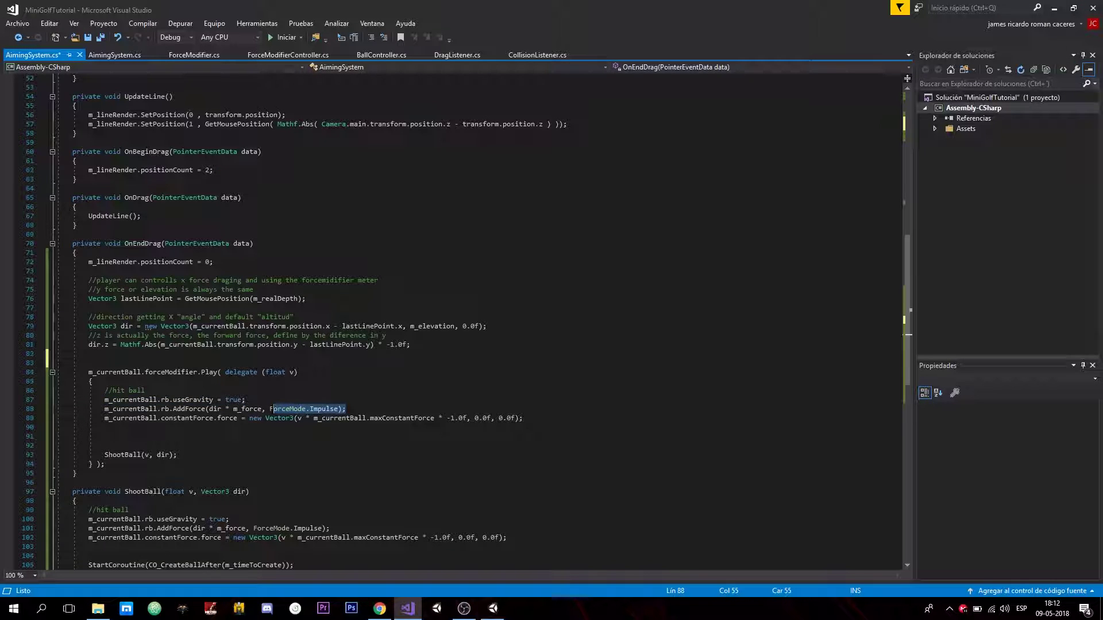
# - Highlight where dir, m_force, Impulse and the constantForce assignment are used in the delegate
pyautogui.click(89, 345)
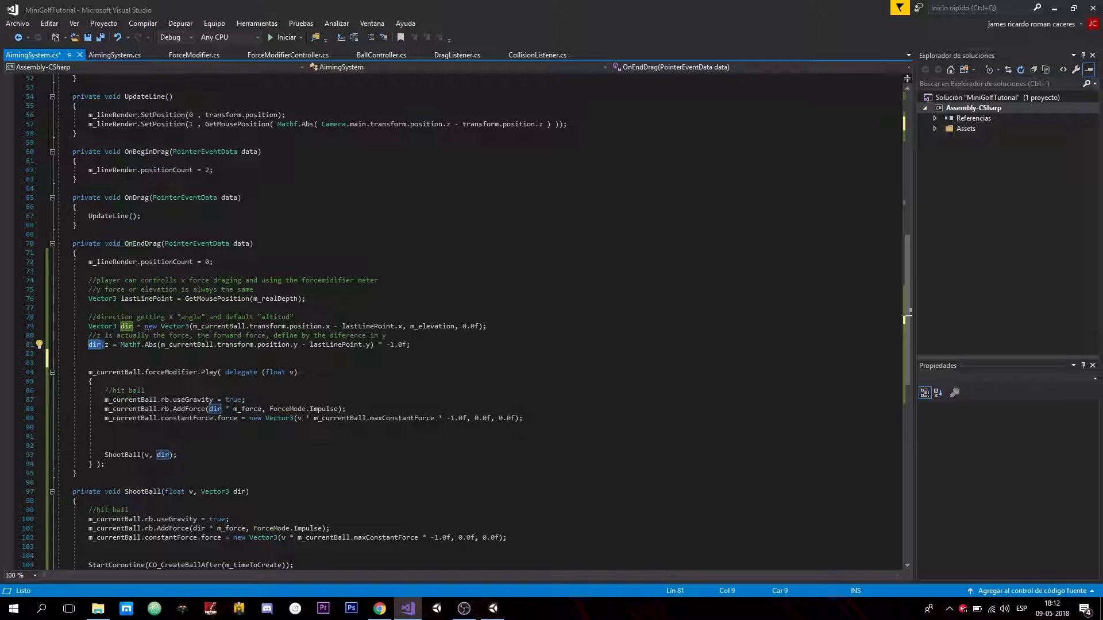
pyautogui.click(242, 410)
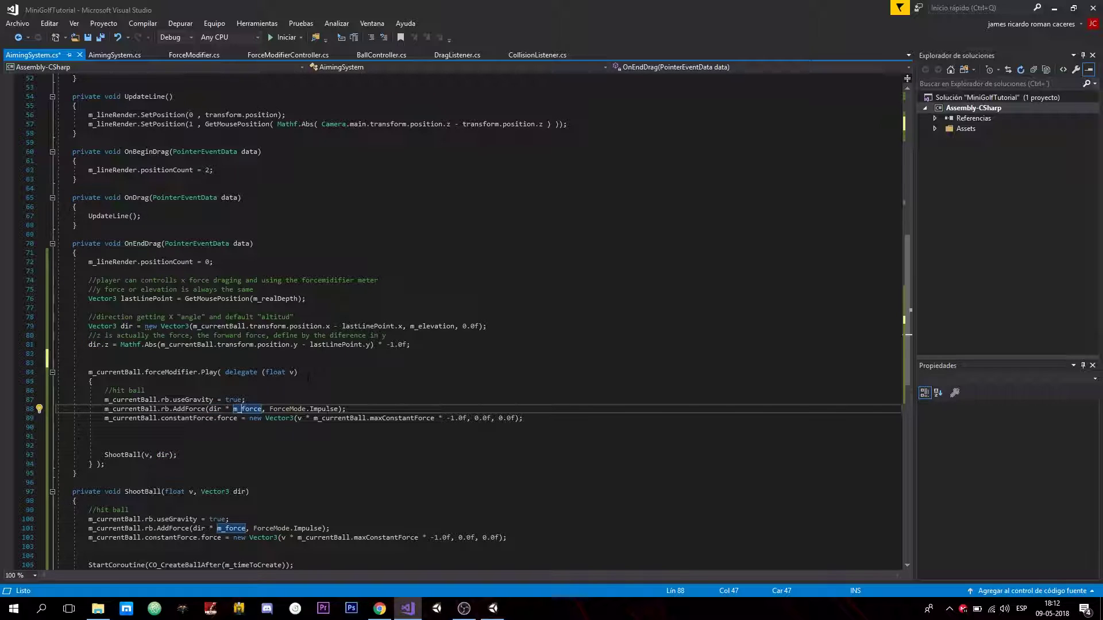
pyautogui.click(325, 409)
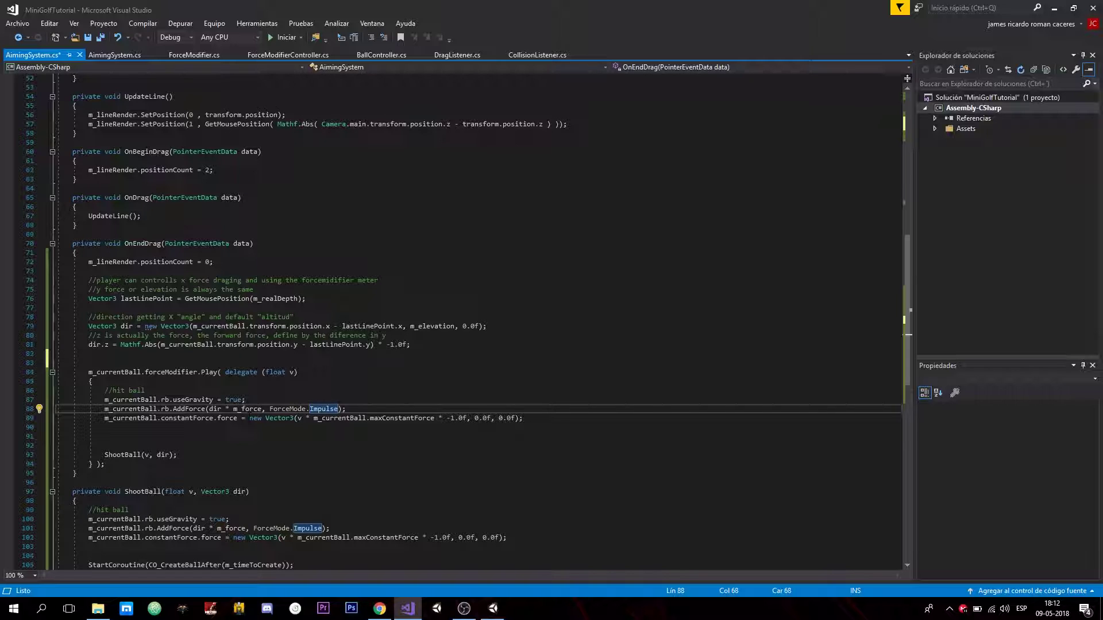
pyautogui.moveTo(238, 418); pyautogui.dragTo(109, 418)
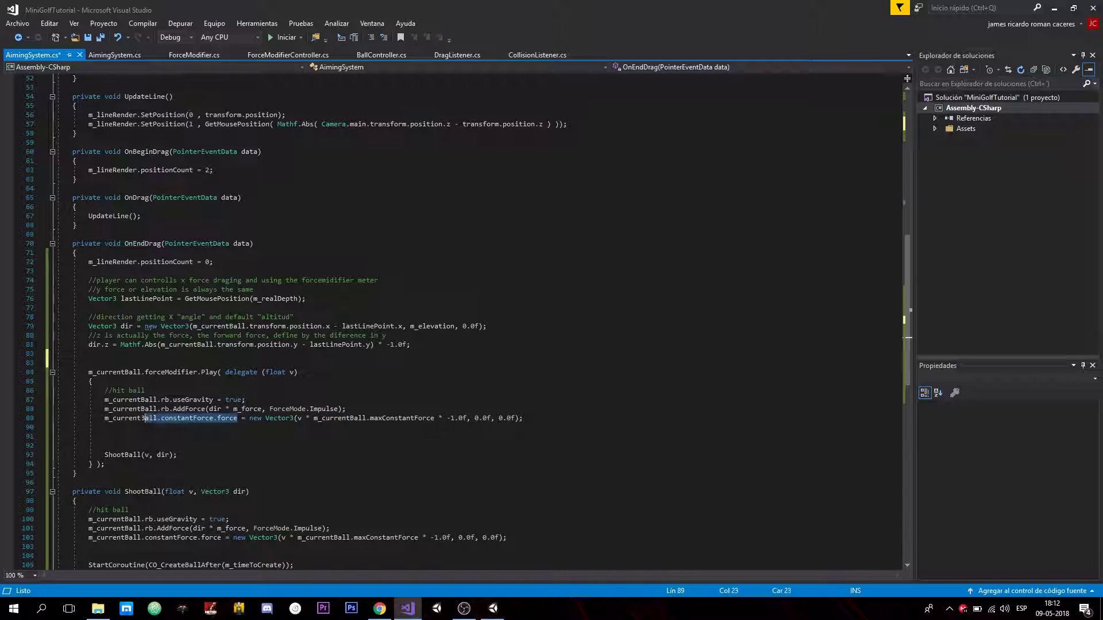
pyautogui.click(181, 418)
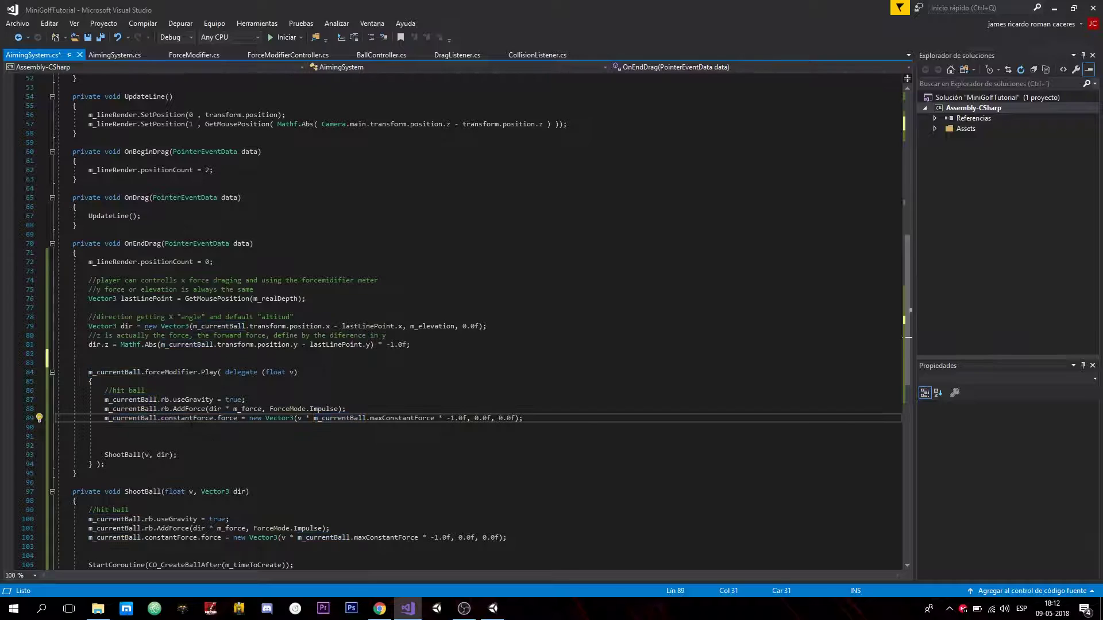
# - Check constantForce in BallController, then point out the maxConstantForce value in AimingSystem
pyautogui.click(383, 54)
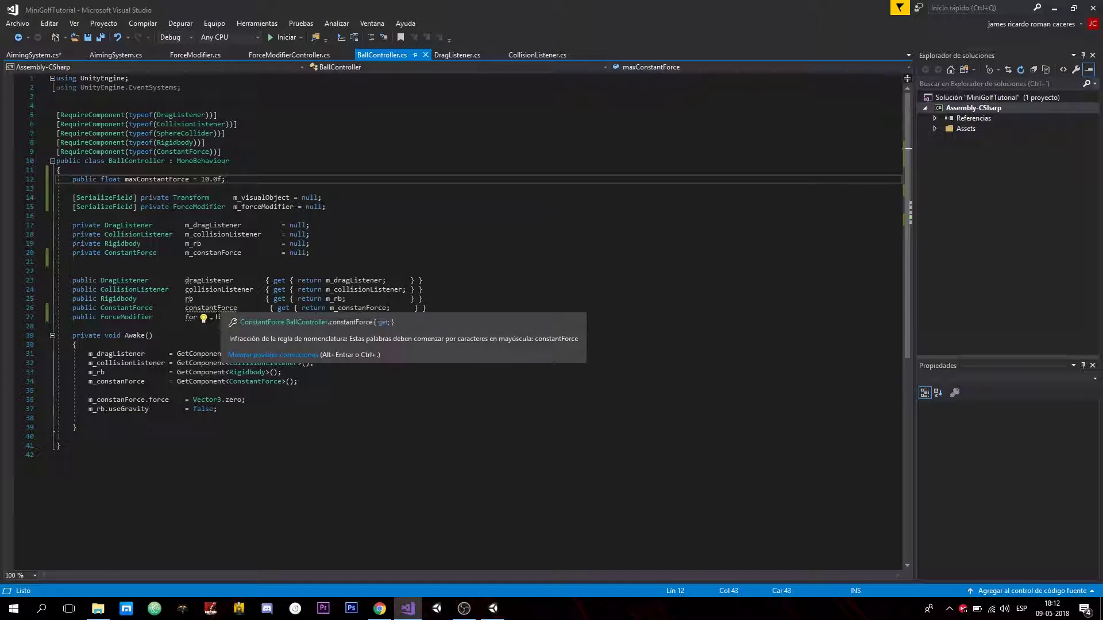
pyautogui.click(217, 308)
pyautogui.click(35, 58)
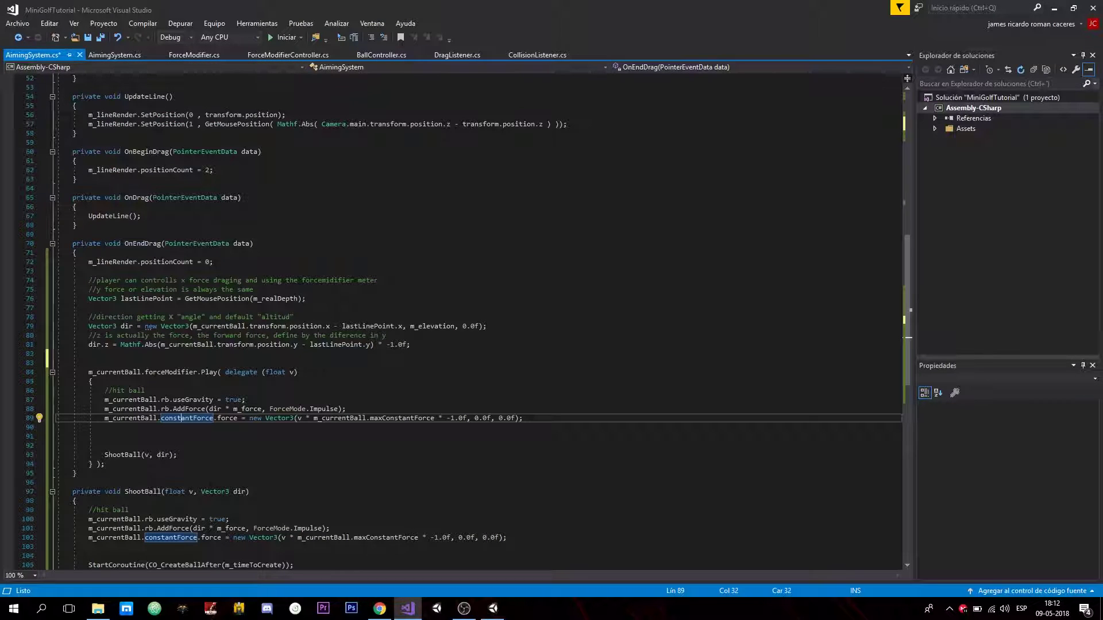
pyautogui.click(214, 418)
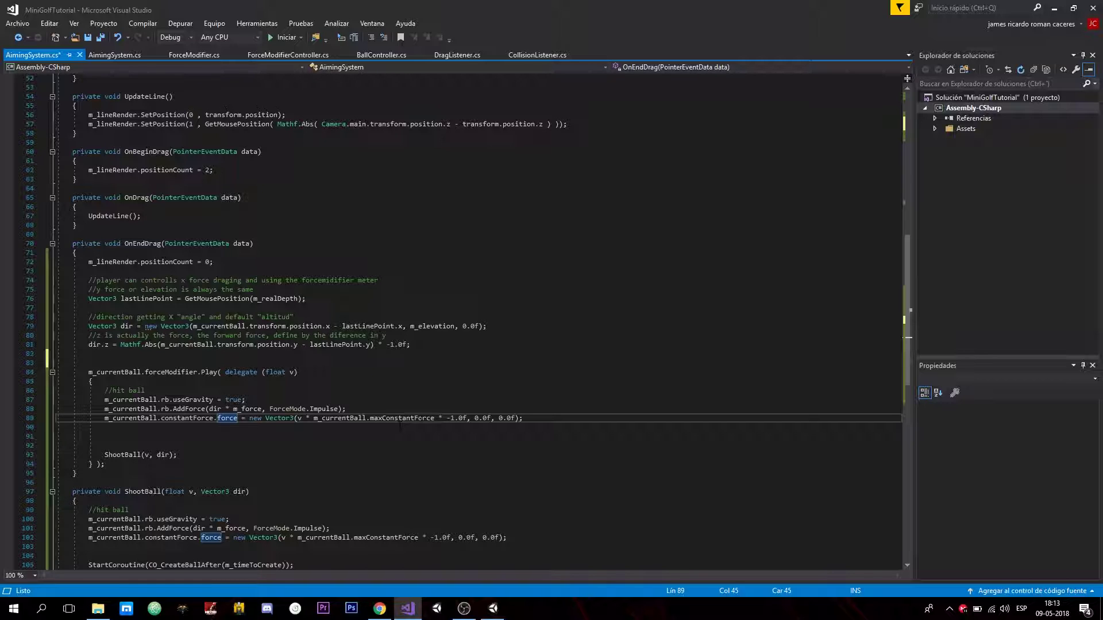
pyautogui.moveTo(435, 419); pyautogui.dragTo(314, 418)
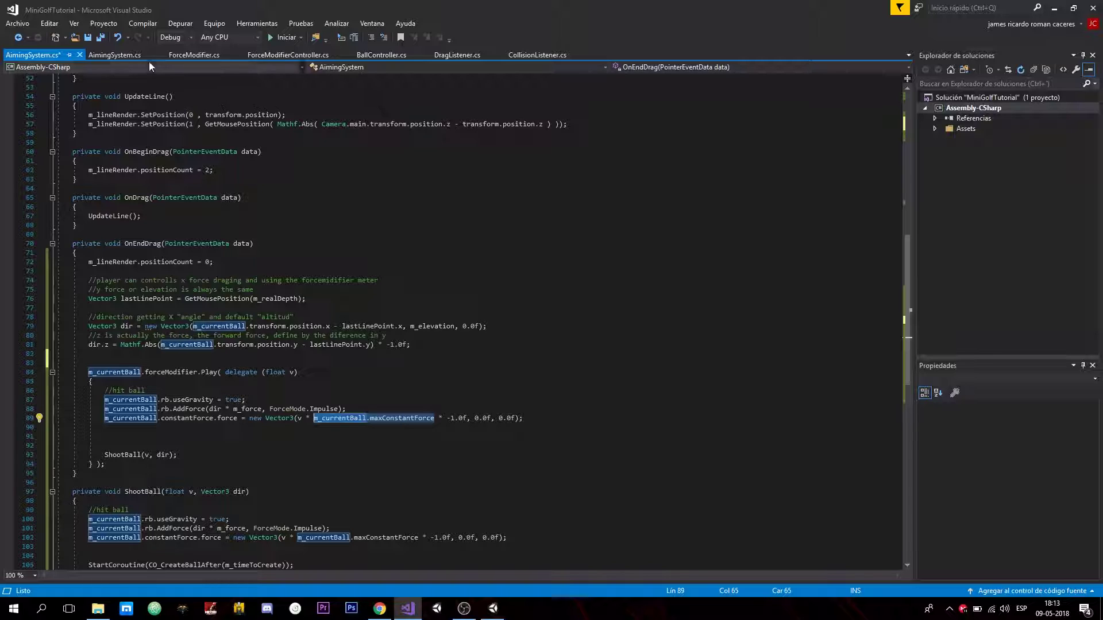
# - Replace BallController's public maxConstantForce with a [SerializeField] private float m_maxConstantForce = 0.0f
pyautogui.click(371, 56)
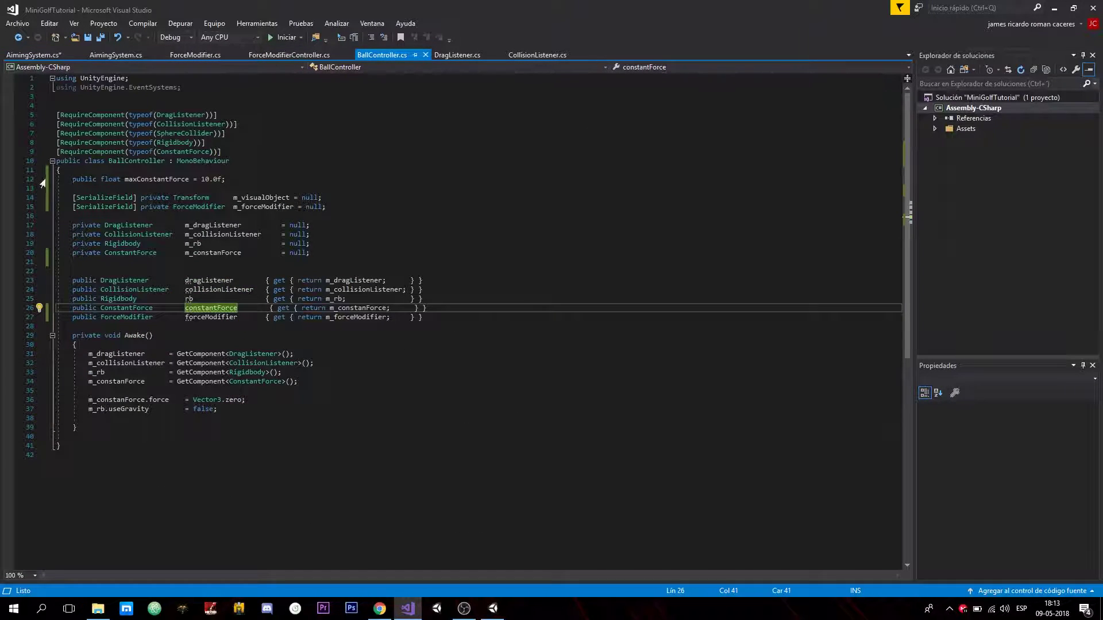
pyautogui.moveTo(225, 180); pyautogui.dragTo(73, 179)
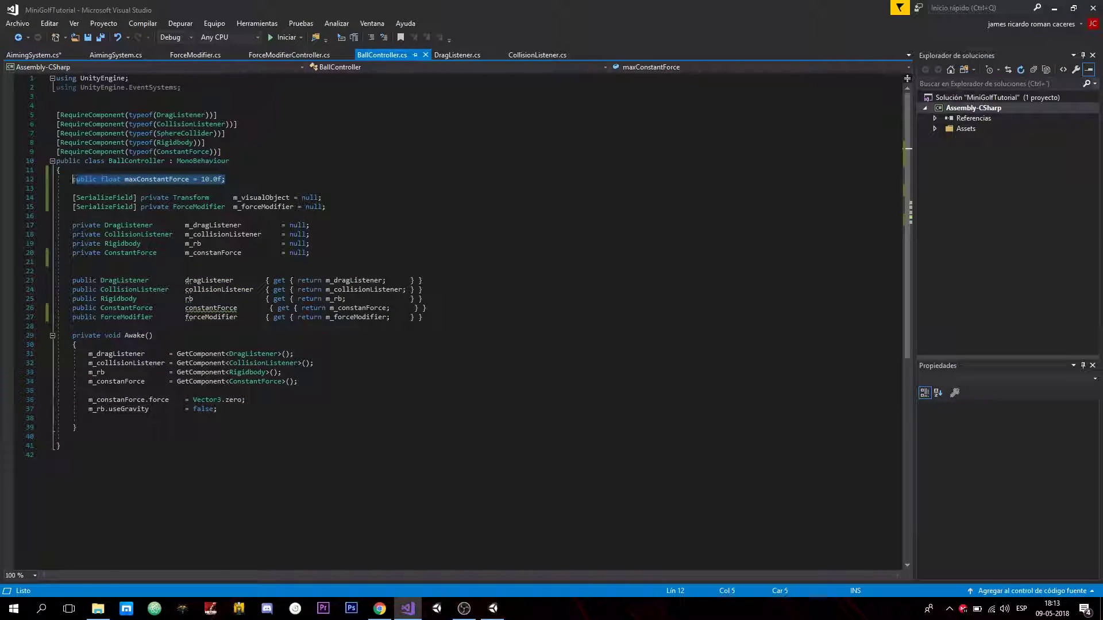
pyautogui.press('Delete')
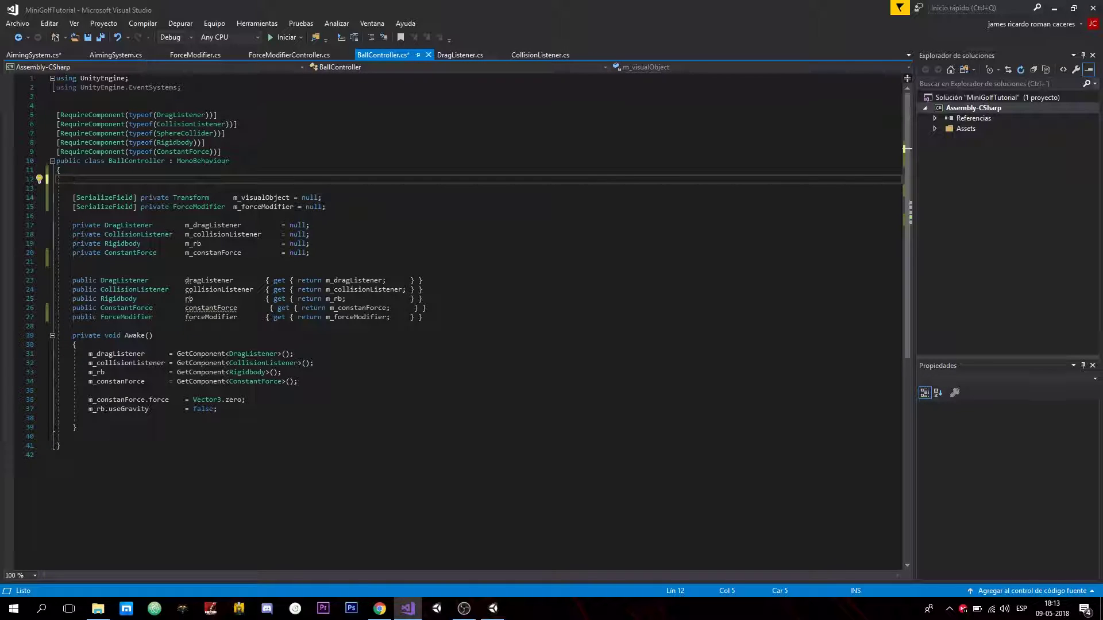
pyautogui.click(89, 188)
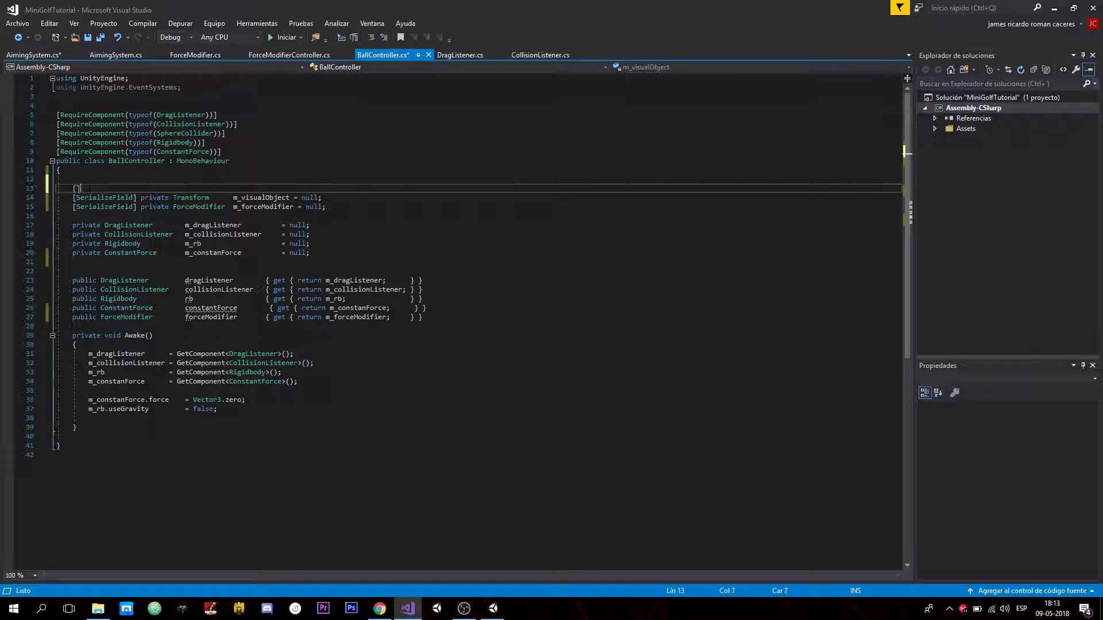
pyautogui.write('[SerializeField]')
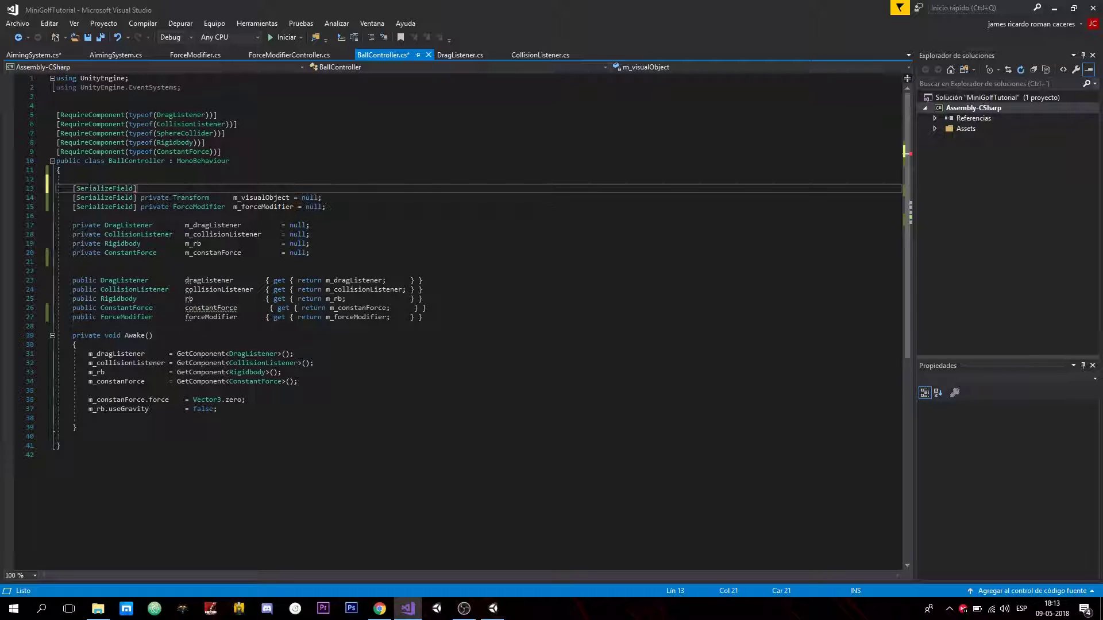
pyautogui.write(' private ')
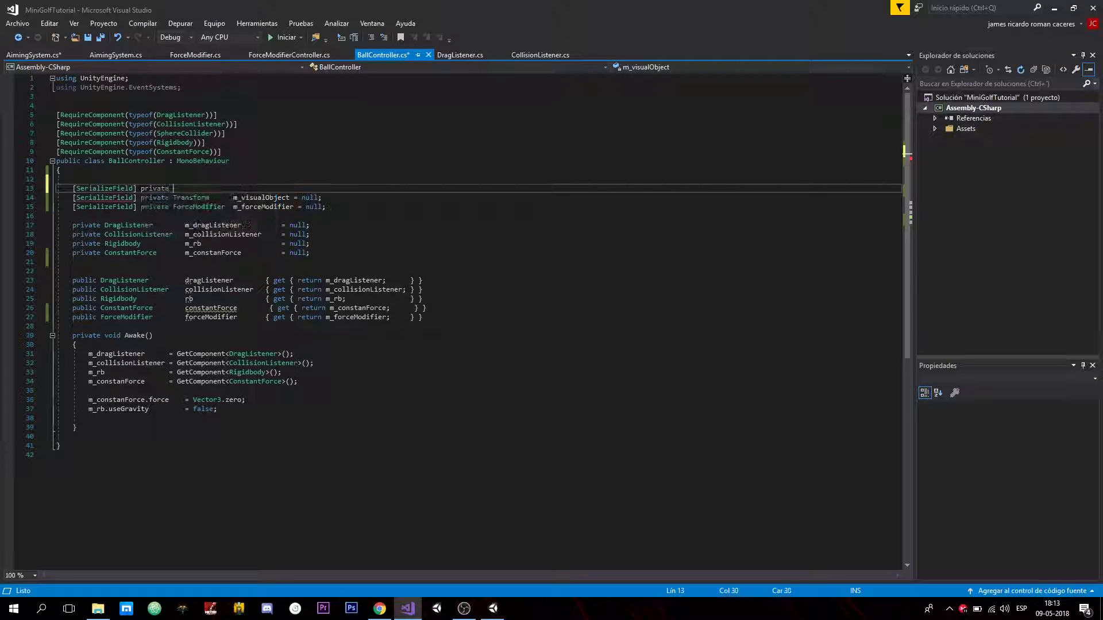
pyautogui.write('float          m_max')
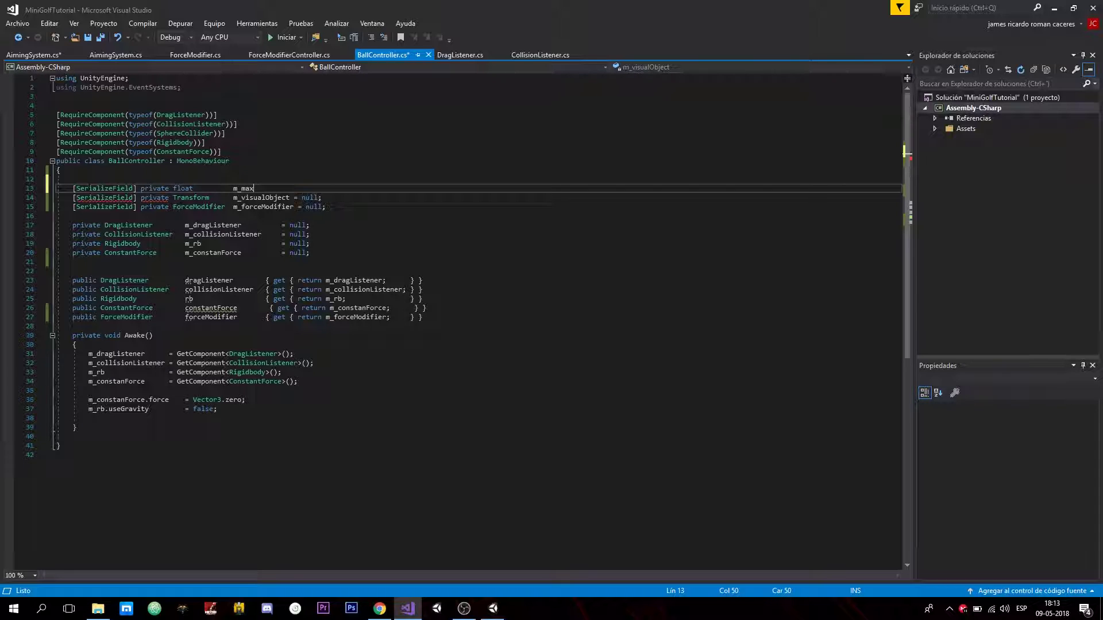
pyautogui.write('ConstantForce = ')
pyautogui.write('0.0f;')
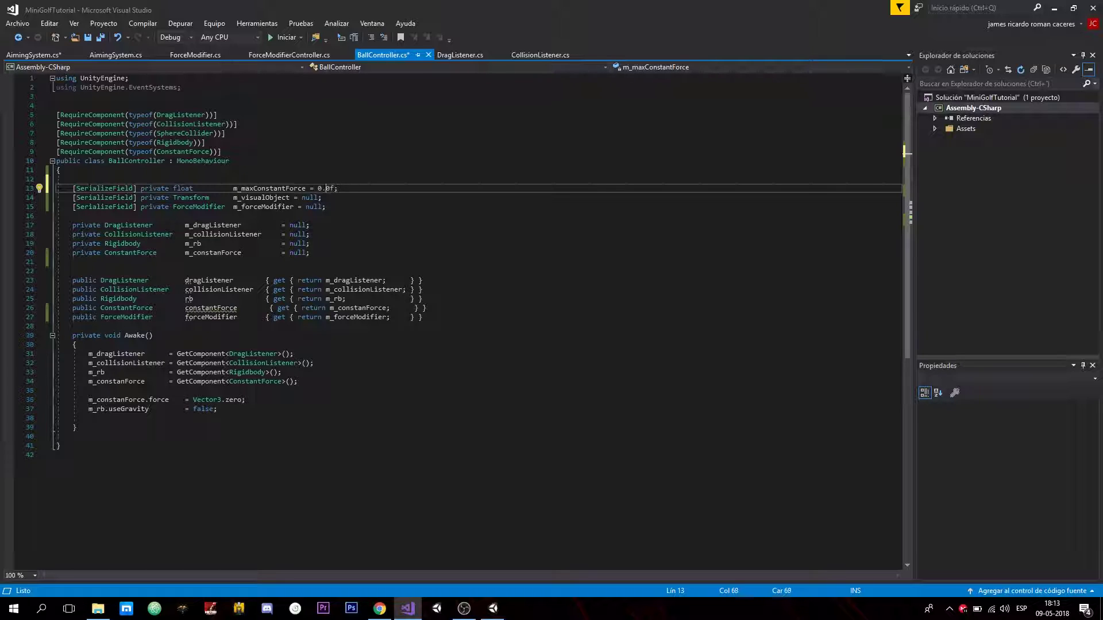
# - Rename the new serialized field to m_force
pyautogui.click(317, 188)
pyautogui.press('BackSpace')
pyautogui.press('BackSpace')
pyautogui.press('BackSpace')
pyautogui.press('BackSpace')
pyautogui.press('BackSpace')
pyautogui.press('BackSpace')
pyautogui.press('BackSpace')
pyautogui.press('BackSpace')
pyautogui.press('BackSpace')
pyautogui.write('const')
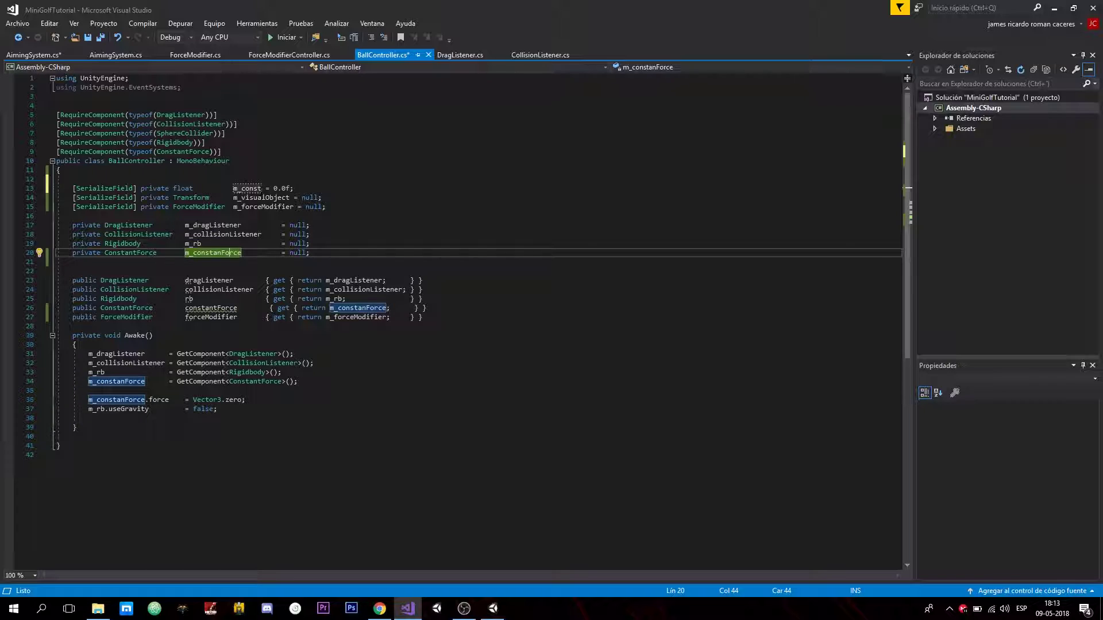
pyautogui.press('BackSpace')
pyautogui.press('BackSpace')
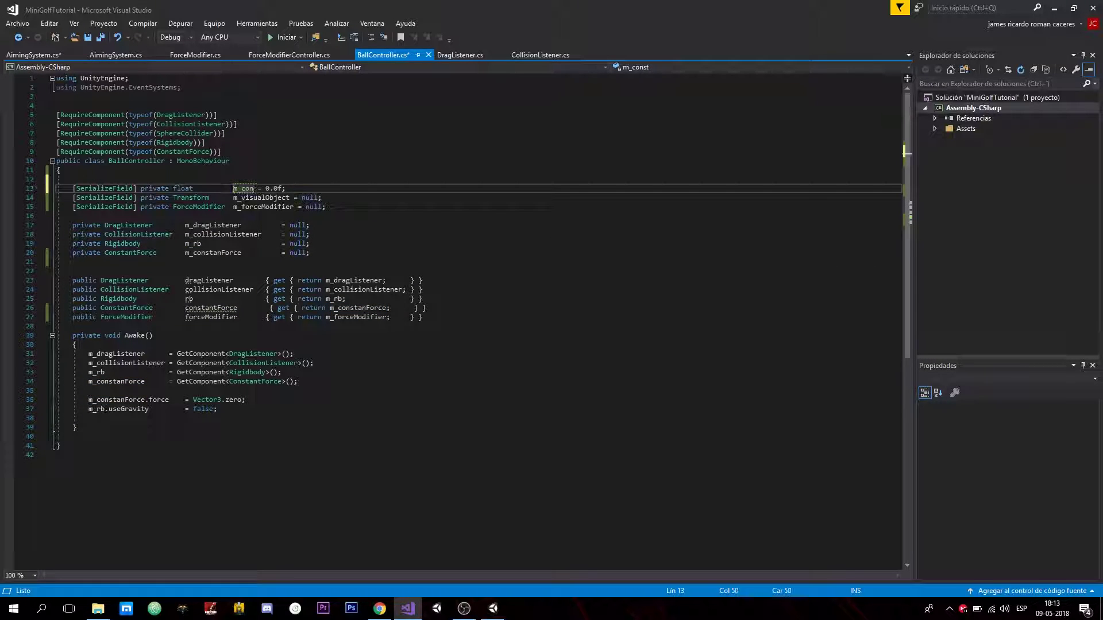
pyautogui.press('BackSpace')
pyautogui.press('BackSpace')
pyautogui.press('BackSpace')
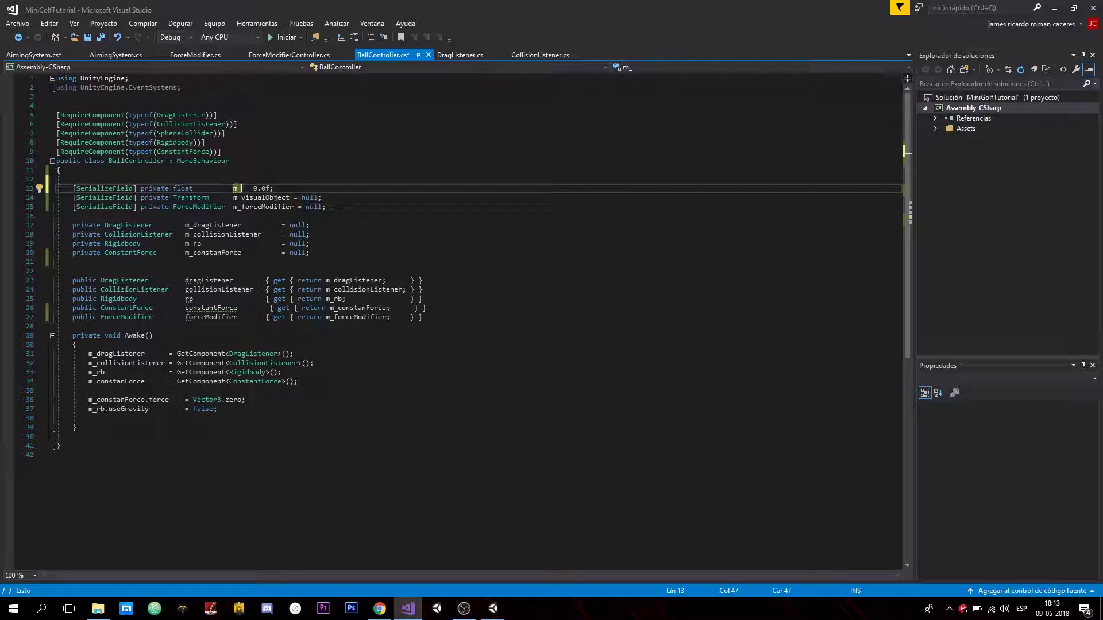
pyautogui.write('forc')
pyautogui.write('e')
# - Tab-align the field initializers and save BallController.cs
pyautogui.press('Tab')
pyautogui.press('Tab')
pyautogui.press('Down')
pyautogui.press('Left')
pyautogui.press('Tab')
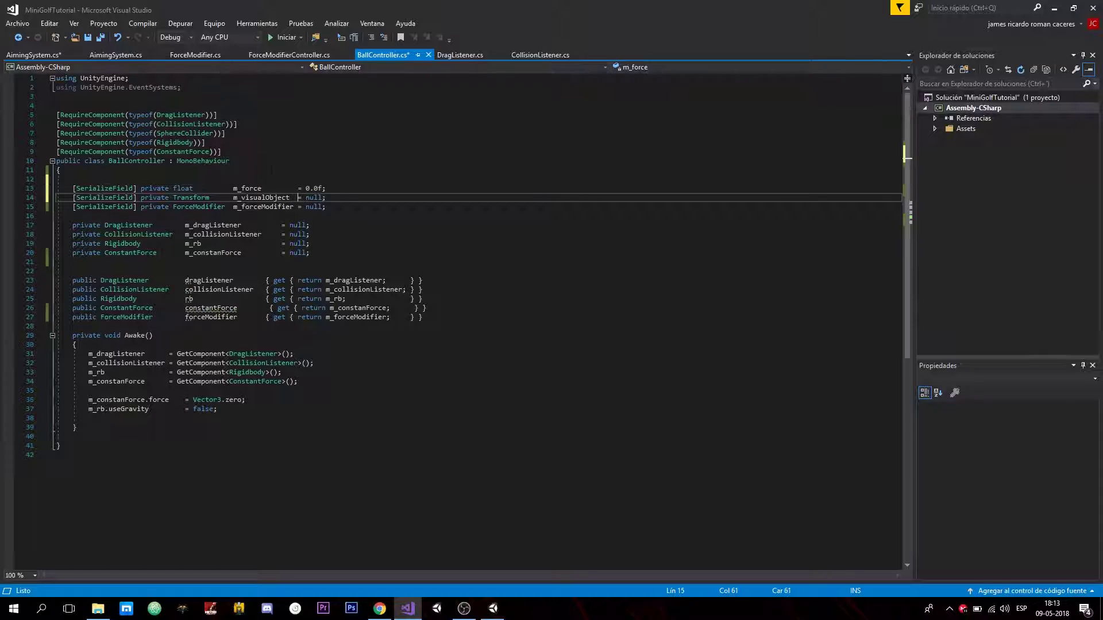
pyautogui.press('Down')
pyautogui.press('Left')
pyautogui.hotkey('ctrl', 's')
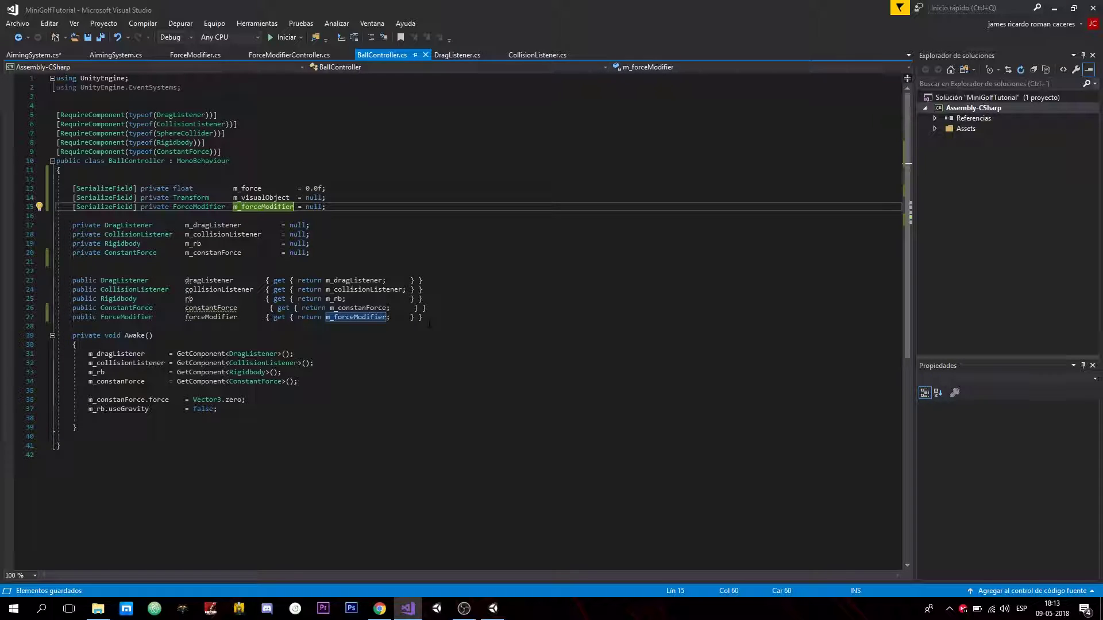
pyautogui.click(445, 317)
# - Add 'public float force { get { return m_force; } }' to BallController, then return to AimingSystem.cs
pyautogui.press('Return')
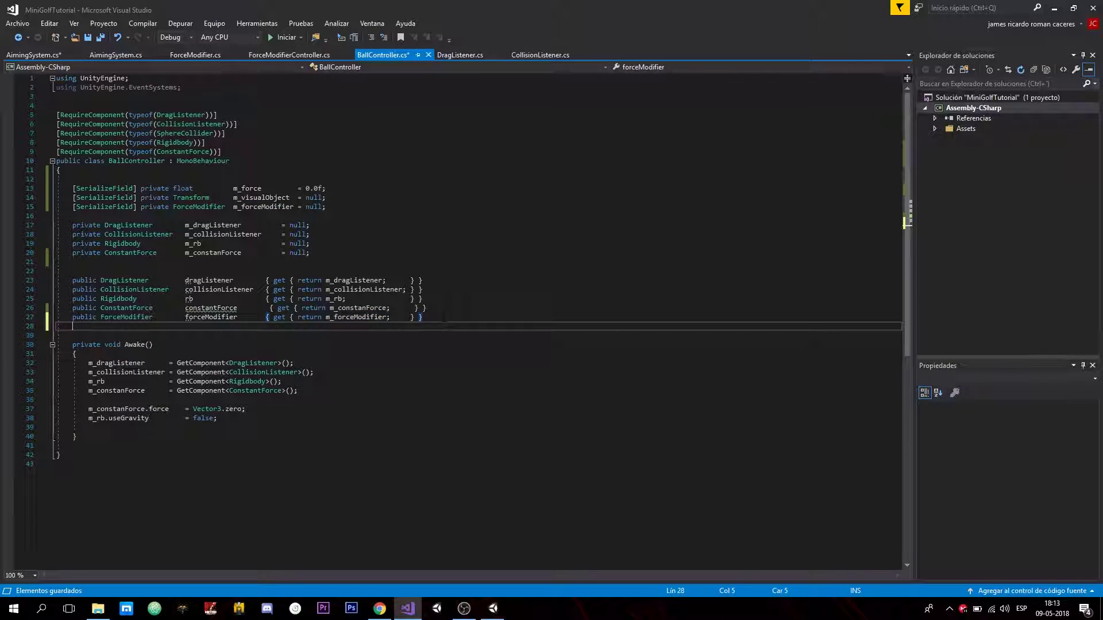
pyautogui.write('public float')
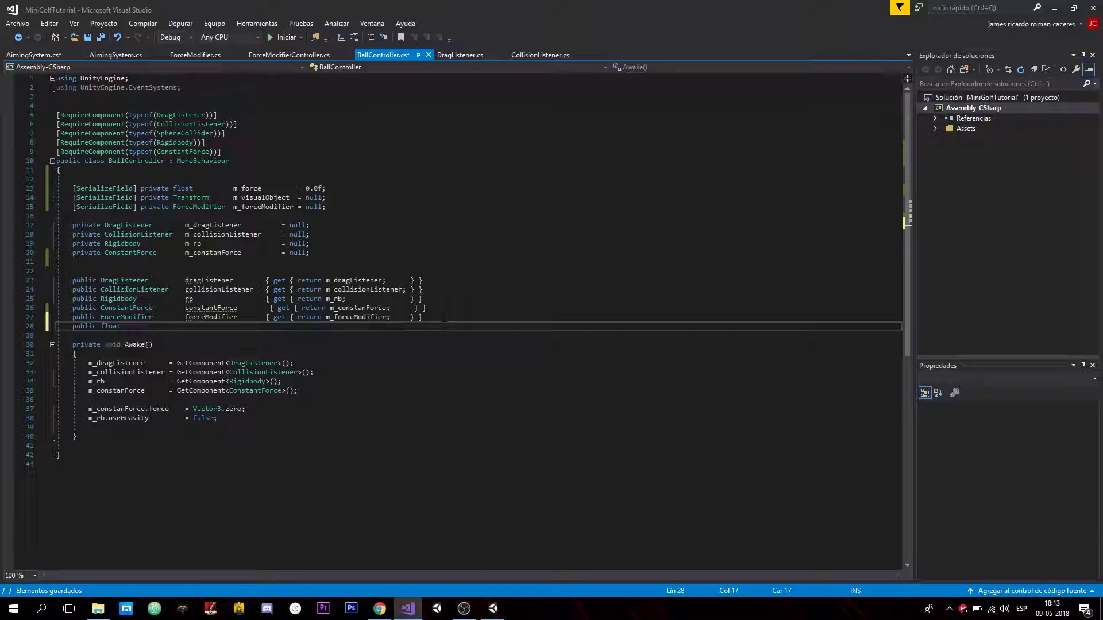
pyautogui.press('Tab')
pyautogui.press('Tab')
pyautogui.press('Tab')
pyautogui.write('rce')
pyautogui.write('{')
pyautogui.write(' } get')
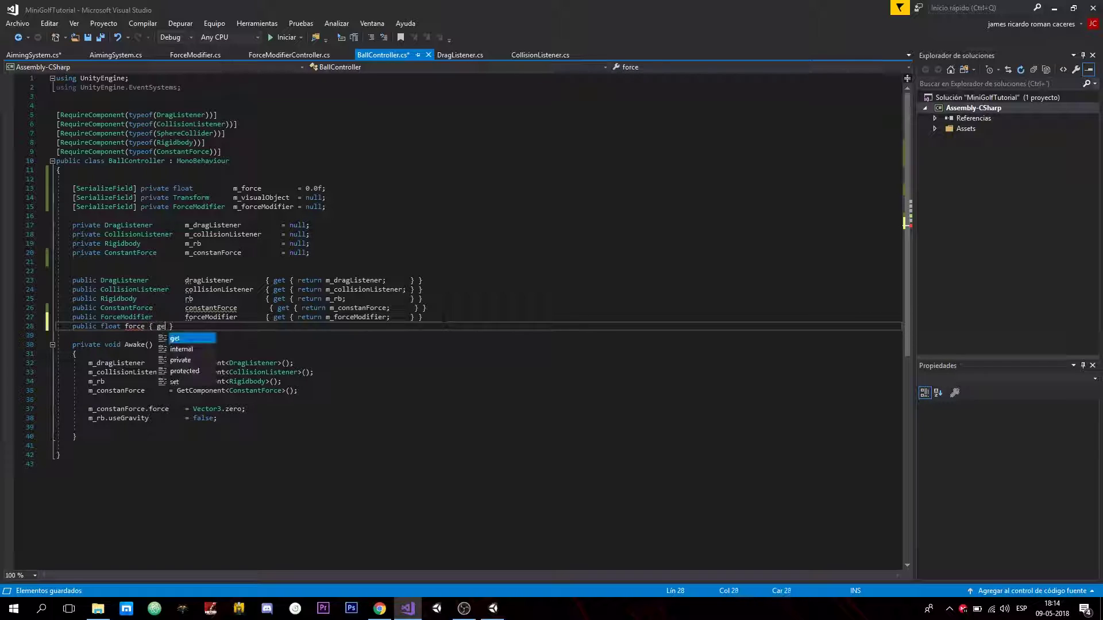
pyautogui.press('BackSpace')
pyautogui.press('BackSpace')
pyautogui.press('BackSpace')
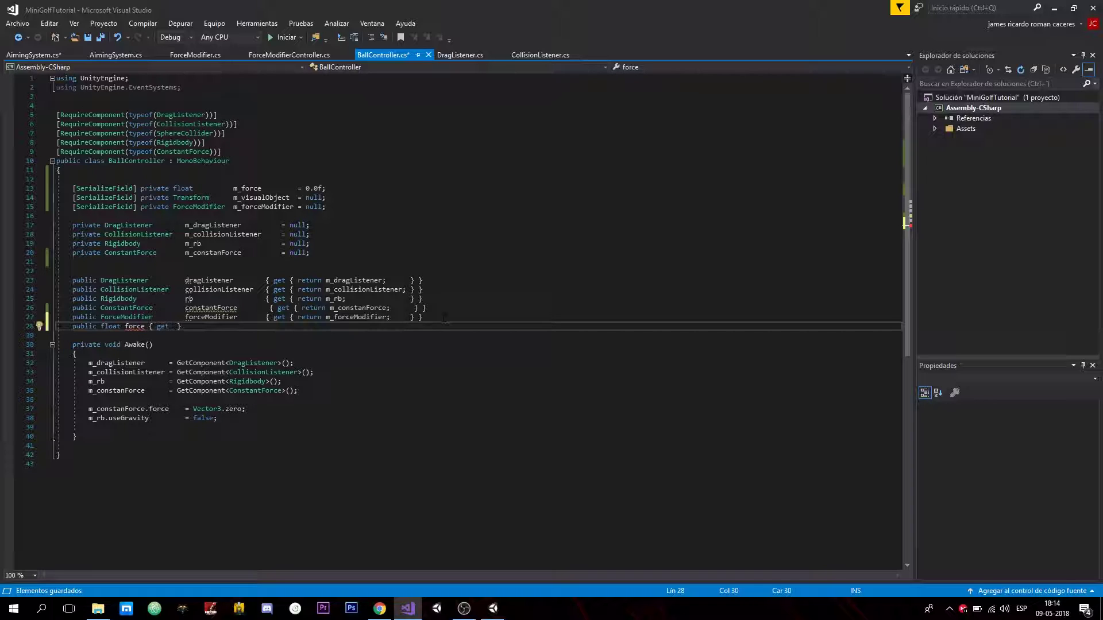
pyautogui.write('{ return ')
pyautogui.write('m_force;')
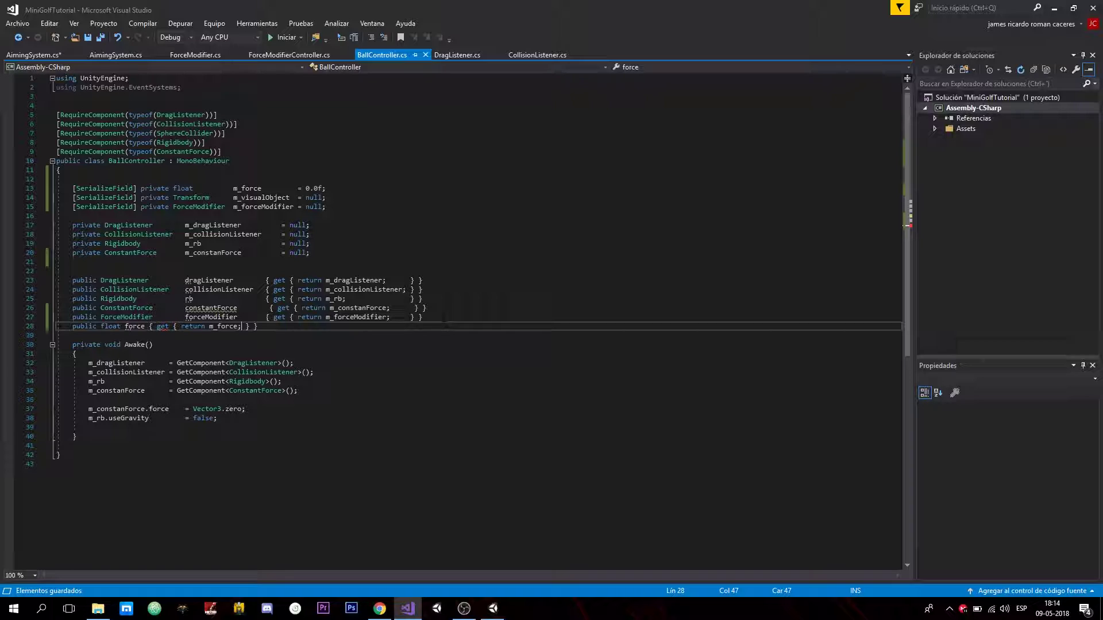
pyautogui.hotkey('ctrl', 'Tab')
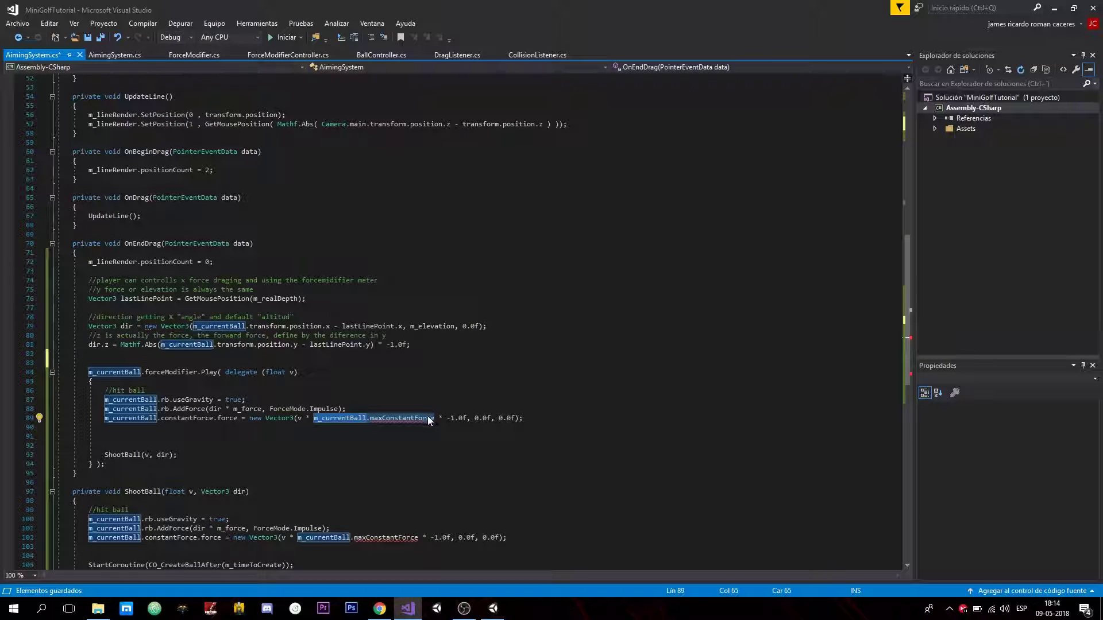
# - Change m_currentBall.maxConstantForce to m_currentBall.force on lines 89 and 102
pyautogui.click(420, 419)
pyautogui.press('BackSpace')
pyautogui.press('BackSpace')
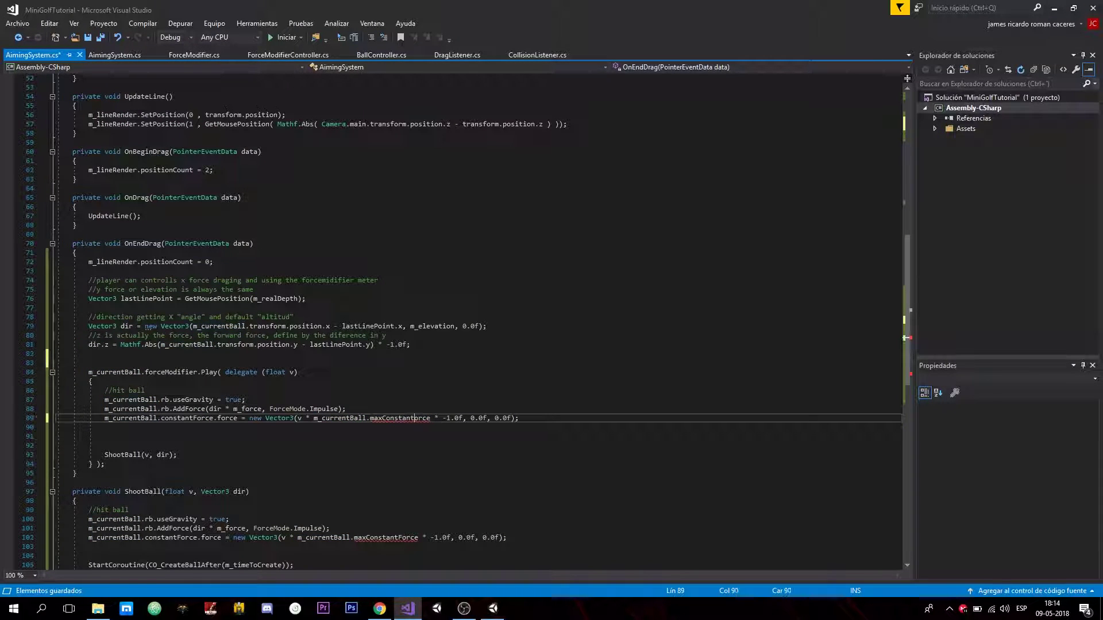
pyautogui.press('BackSpace')
pyautogui.press('BackSpace')
pyautogui.press('BackSpace')
pyautogui.press('BackSpace')
pyautogui.press('BackSpace')
pyautogui.press('BackSpace')
pyautogui.press('BackSpace')
pyautogui.press('BackSpace')
pyautogui.press('BackSpace')
pyautogui.press('BackSpace')
pyautogui.write('f')
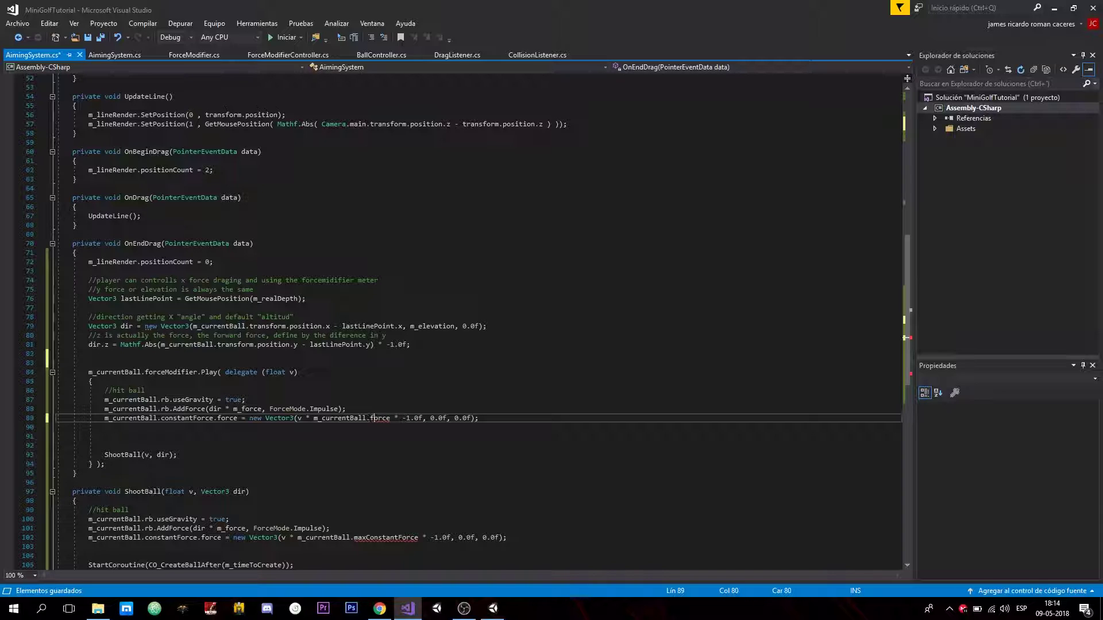
pyautogui.press('Up')
pyautogui.press('Up')
pyautogui.press('Up')
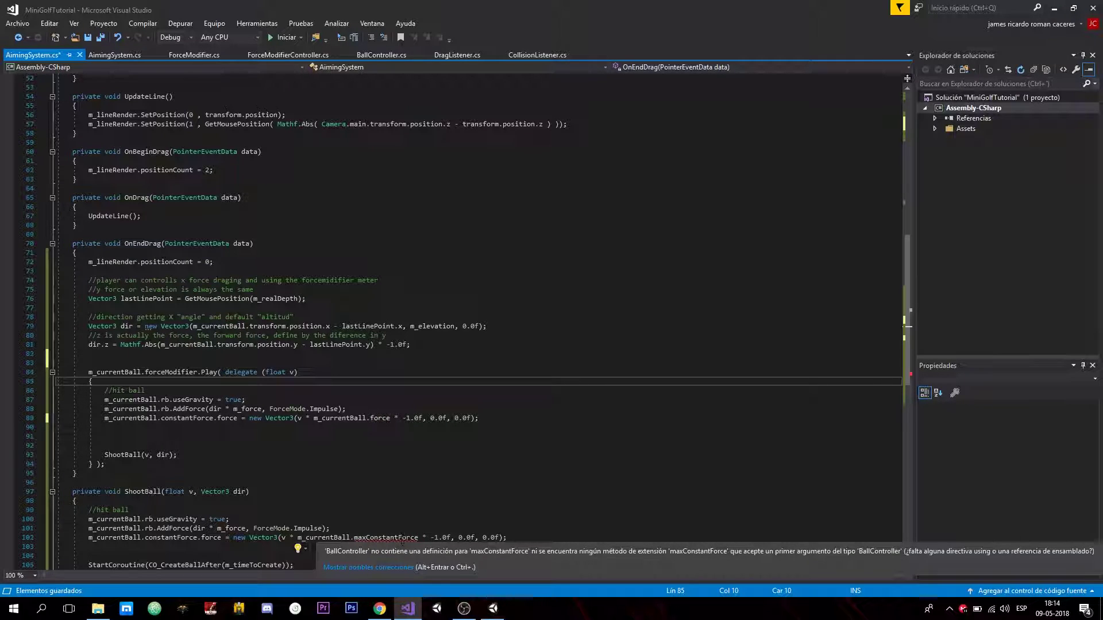
pyautogui.click(402, 538)
pyautogui.press('BackSpace')
pyautogui.press('BackSpace')
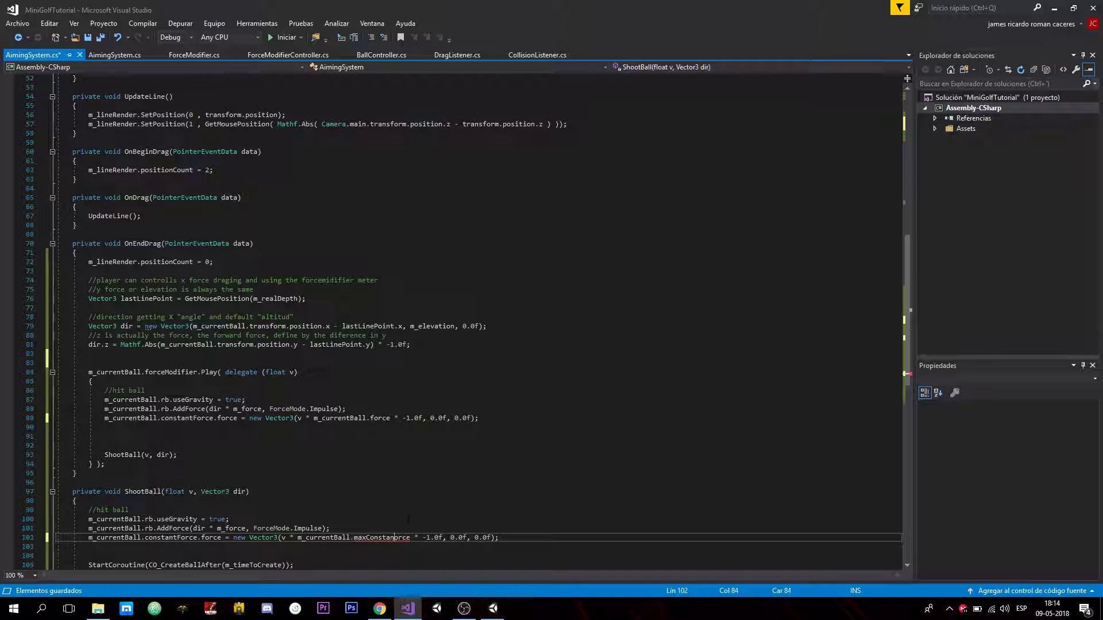
pyautogui.press('BackSpace')
pyautogui.press('BackSpace')
pyautogui.press('BackSpace')
pyautogui.press('BackSpace')
pyautogui.press('BackSpace')
pyautogui.press('BackSpace')
pyautogui.write('f')
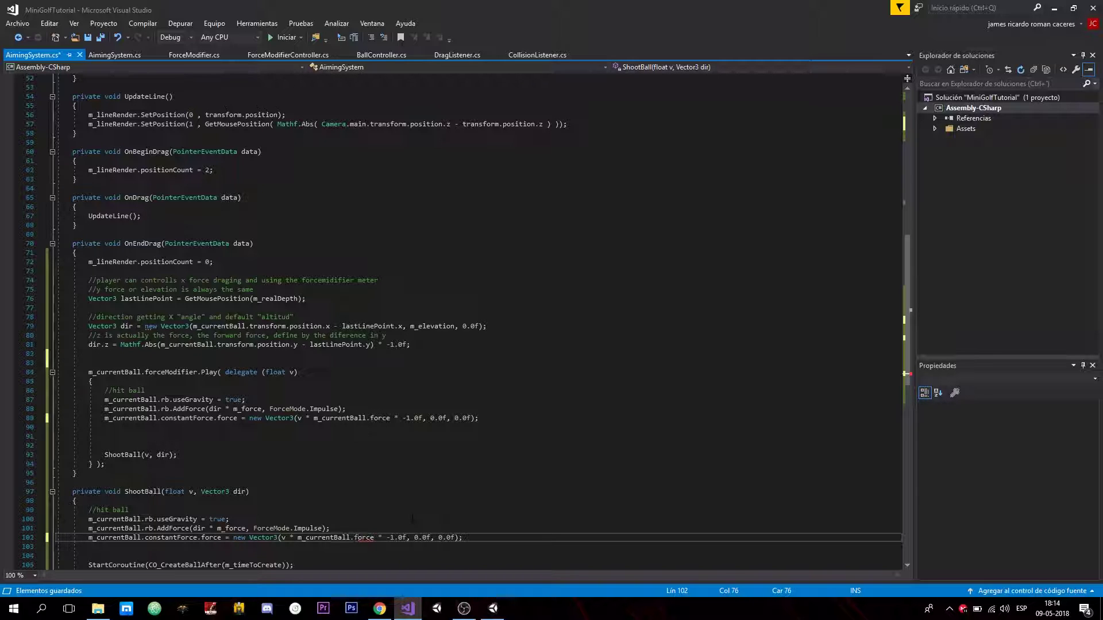
pyautogui.scroll(-3, 412, 519)
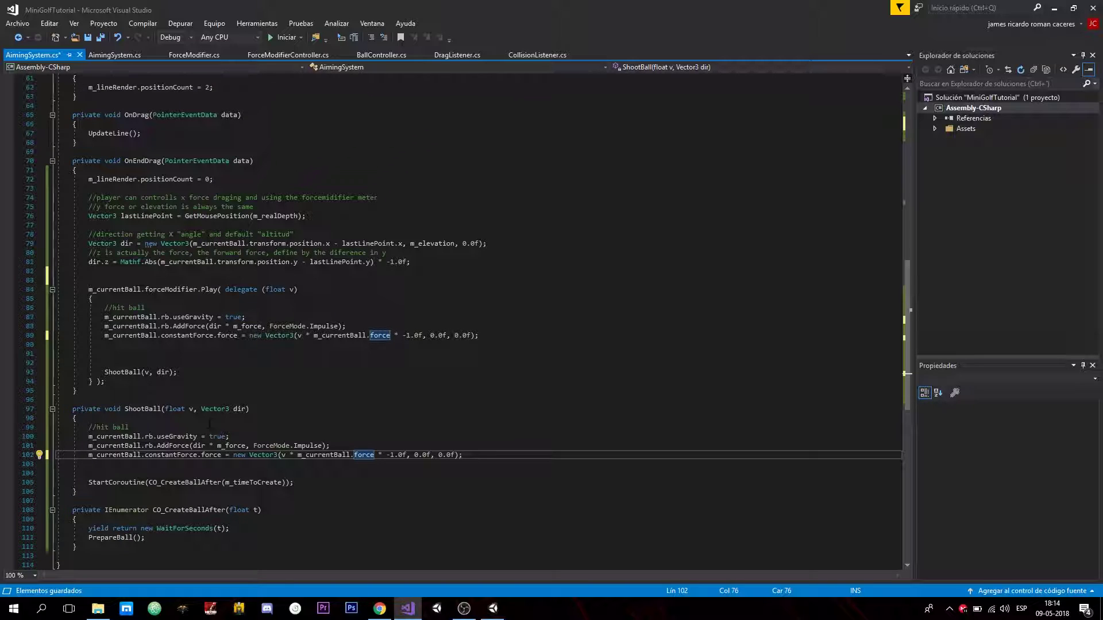
# - Move the StartCoroutine call from ShootBall into the forceModifier callback and delete the ShootBall method
pyautogui.moveTo(73, 409); pyautogui.dragTo(77, 492)
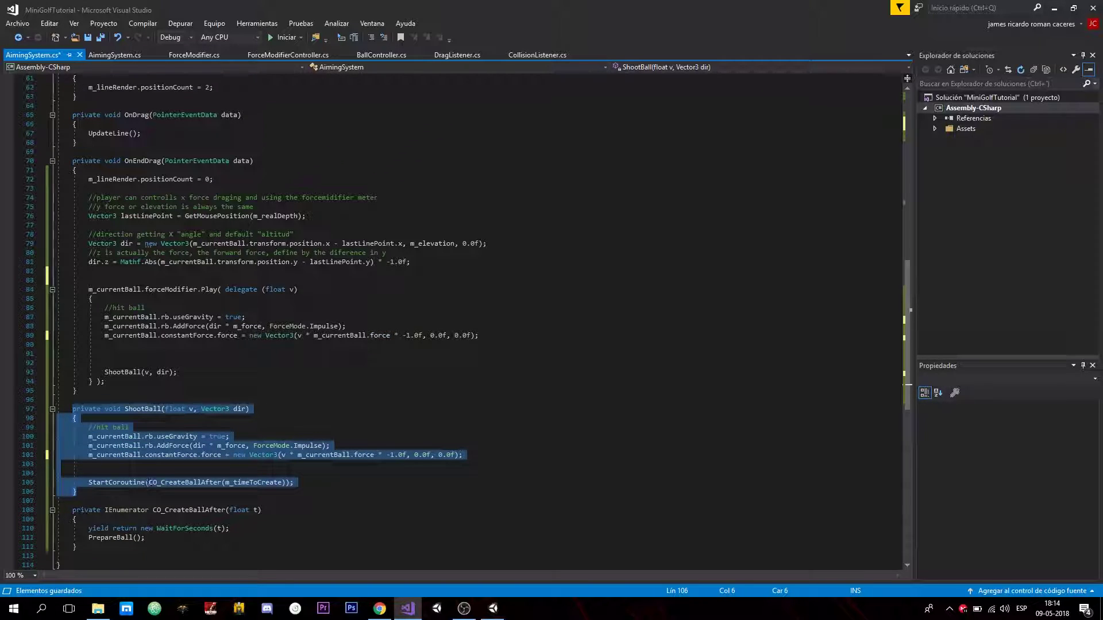
pyautogui.moveTo(294, 483); pyautogui.dragTo(89, 482)
pyautogui.hotkey('ctrl', 'c')
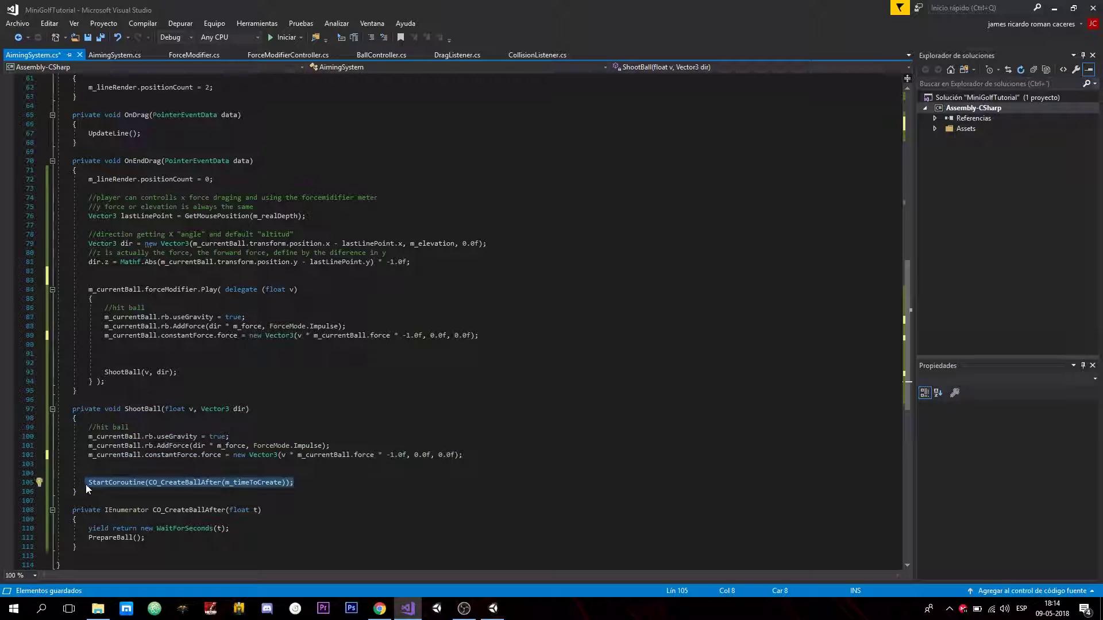
pyautogui.press('Delete')
pyautogui.click(199, 372)
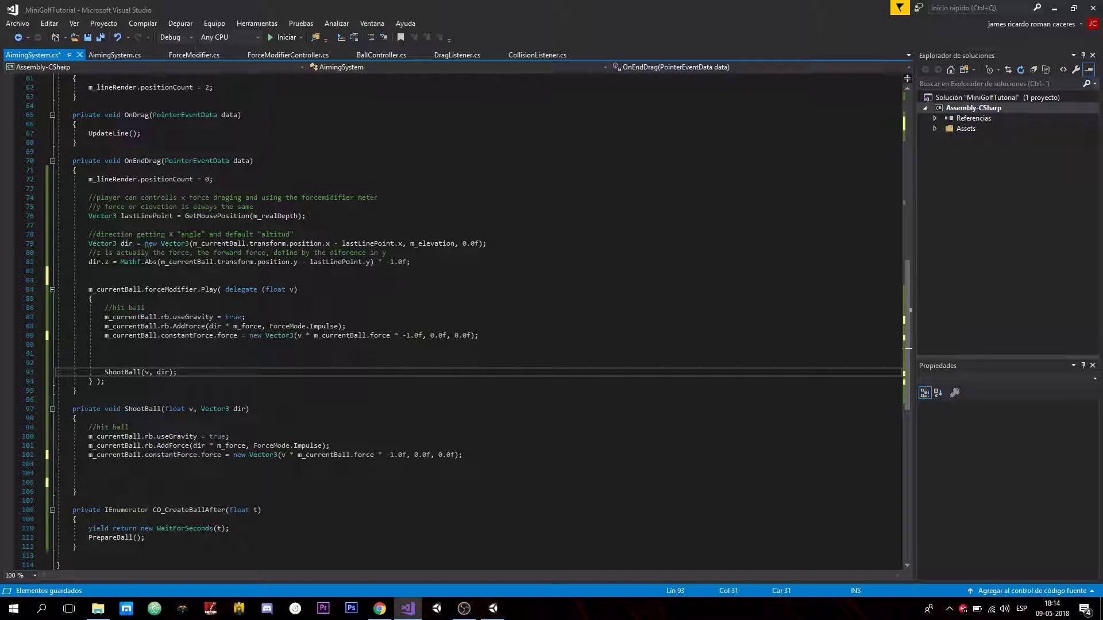
pyautogui.press('BackSpace')
pyautogui.press('BackSpace')
pyautogui.press('BackSpace')
pyautogui.press('BackSpace')
pyautogui.press('BackSpace')
pyautogui.press('BackSpace')
pyautogui.press('BackSpace')
pyautogui.press('Up')
pyautogui.press('Up')
pyautogui.hotkey('ctrl', 'v')
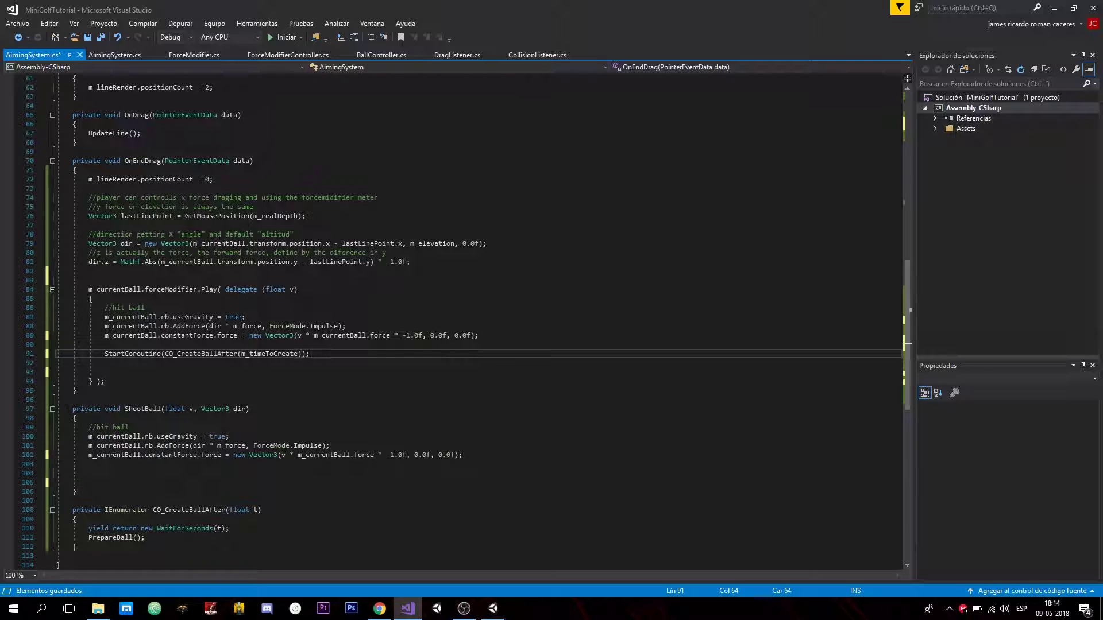
pyautogui.moveTo(67, 409); pyautogui.dragTo(109, 492)
pyautogui.press('Delete')
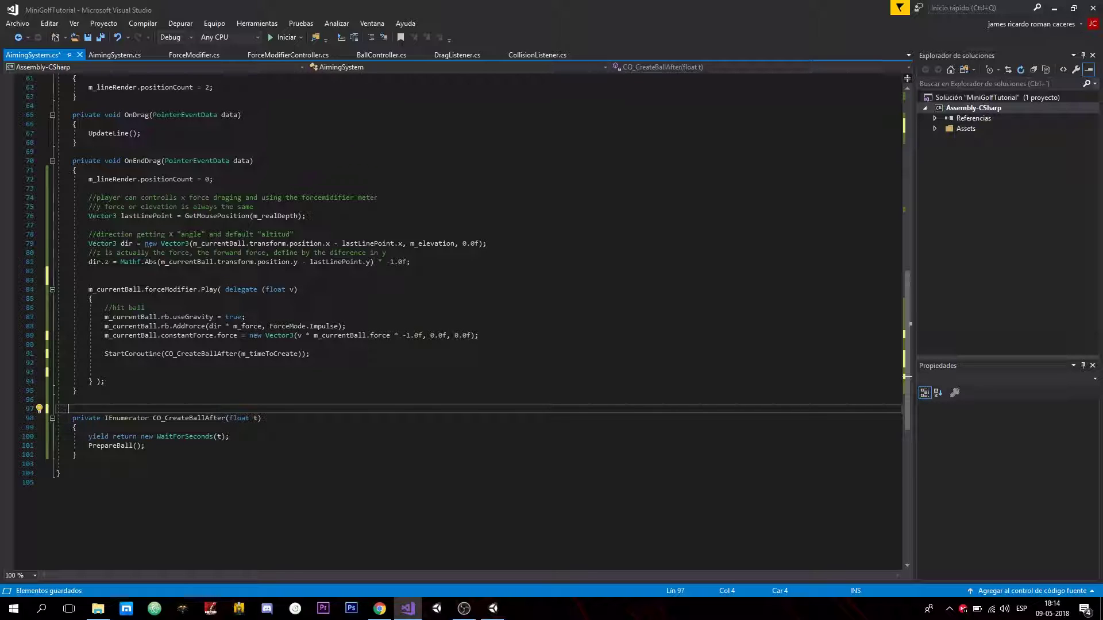
# - Review the AddForce, constant-force and StartCoroutine(m_timeToCreate) lines, then save AimingSystem.cs
pyautogui.moveTo(104, 326); pyautogui.dragTo(346, 327)
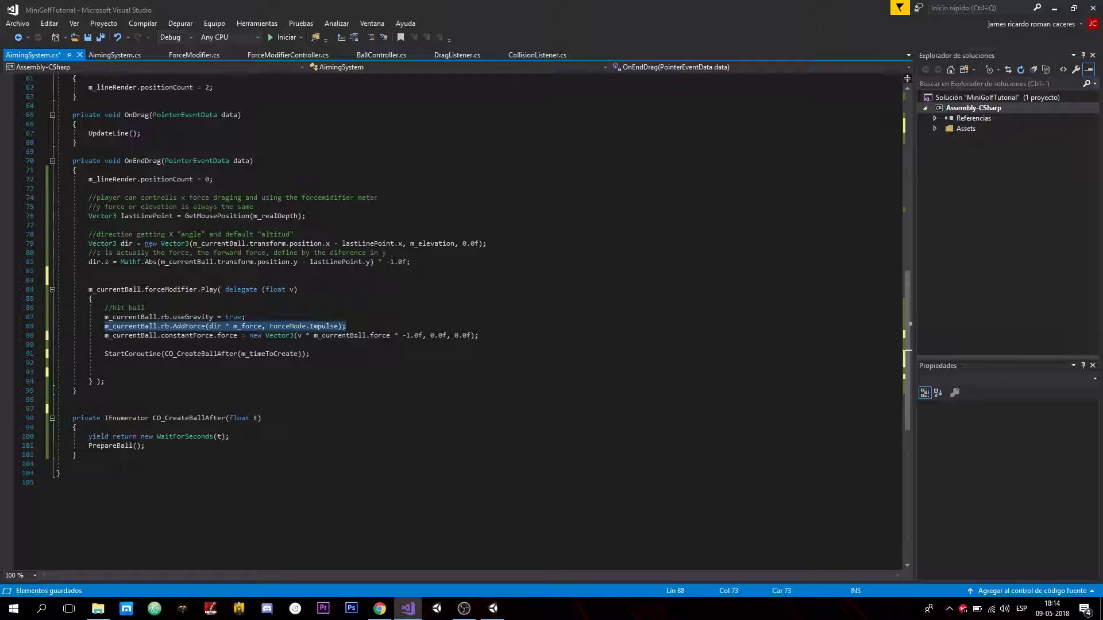
pyautogui.moveTo(108, 336); pyautogui.dragTo(498, 339)
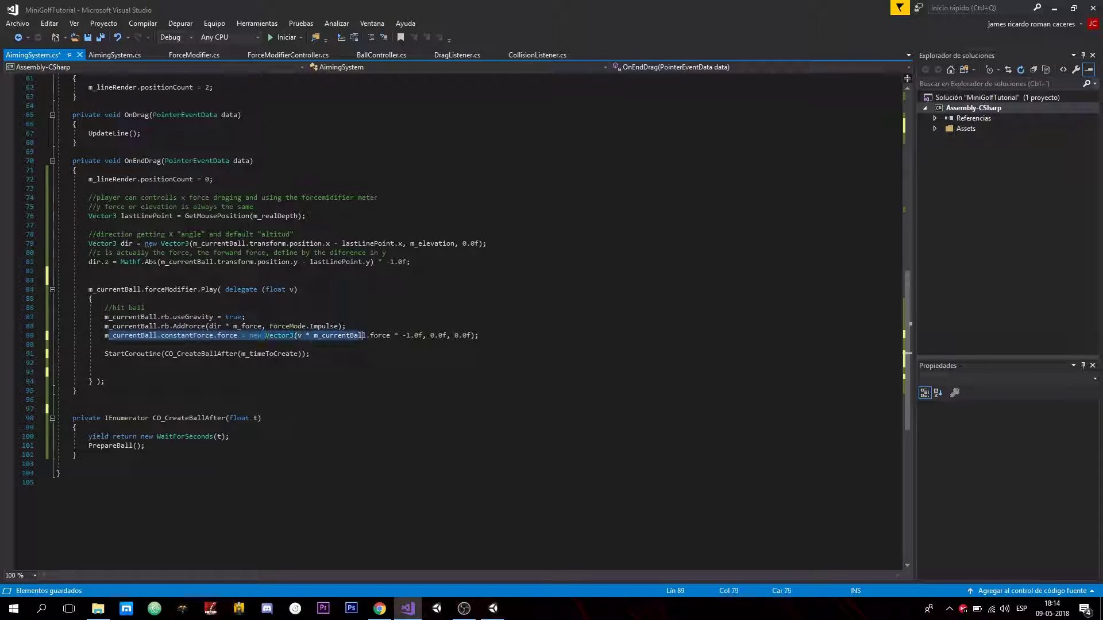
pyautogui.click(506, 326)
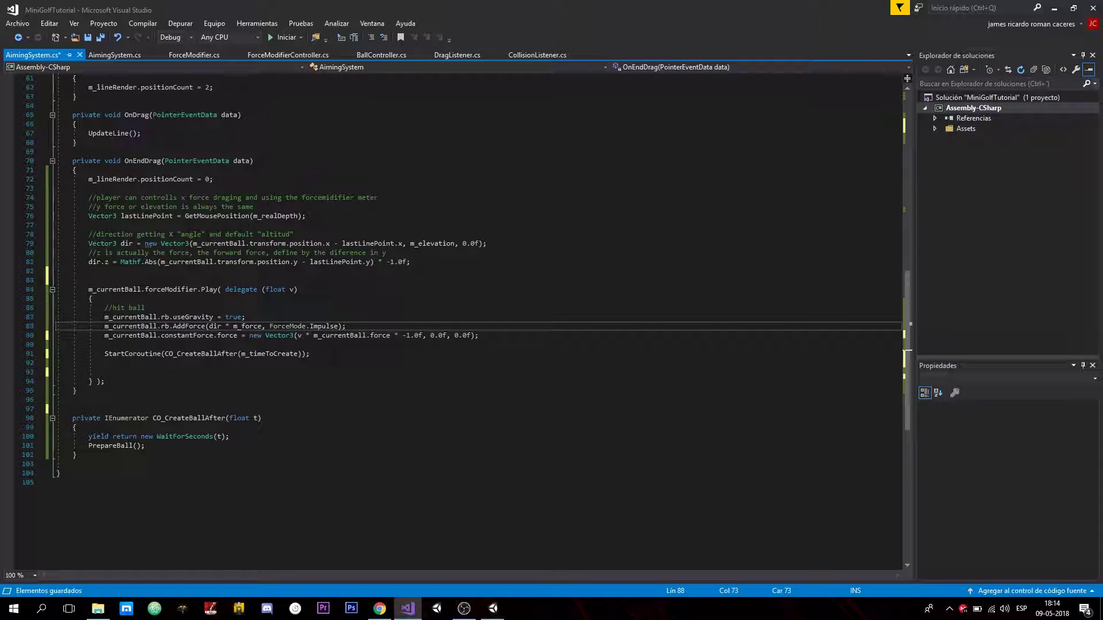
pyautogui.click(290, 290)
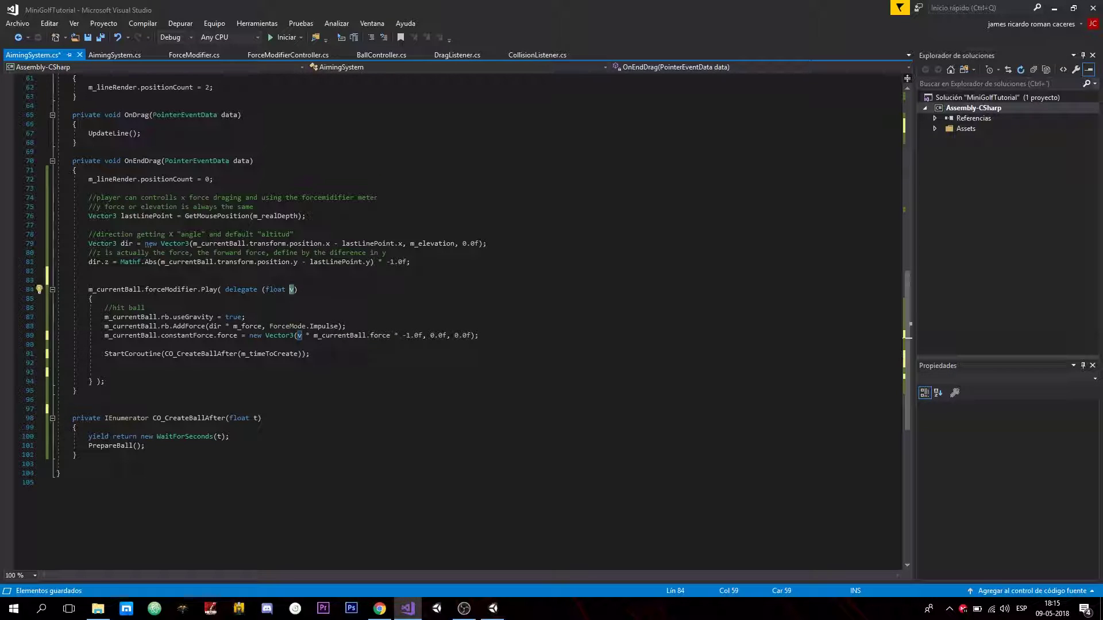
pyautogui.click(330, 364)
pyautogui.click(329, 355)
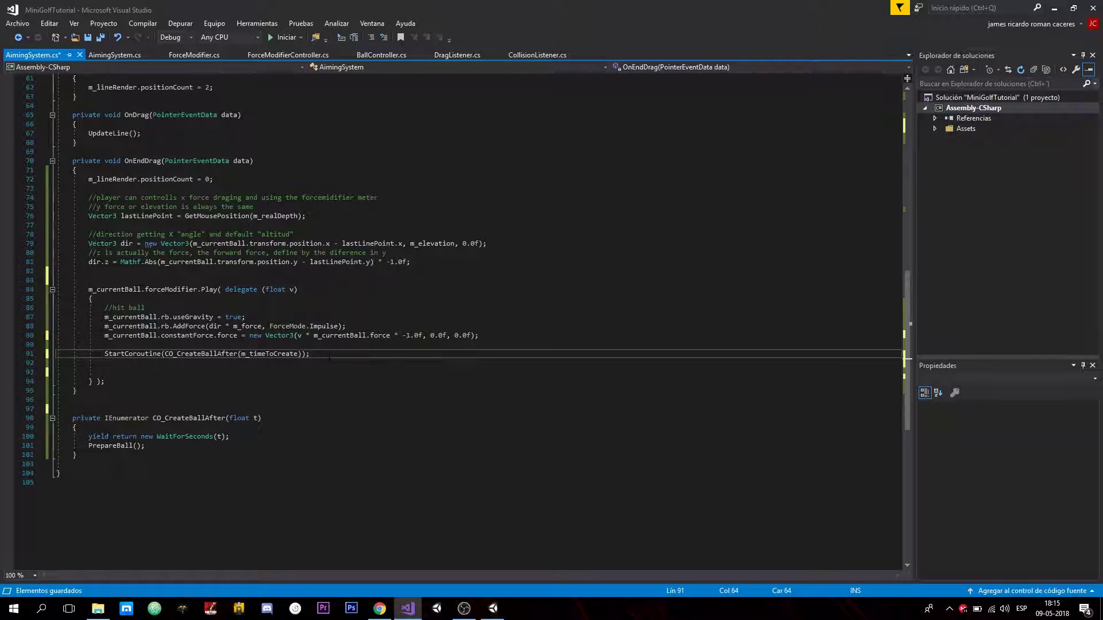
pyautogui.moveTo(264, 354)
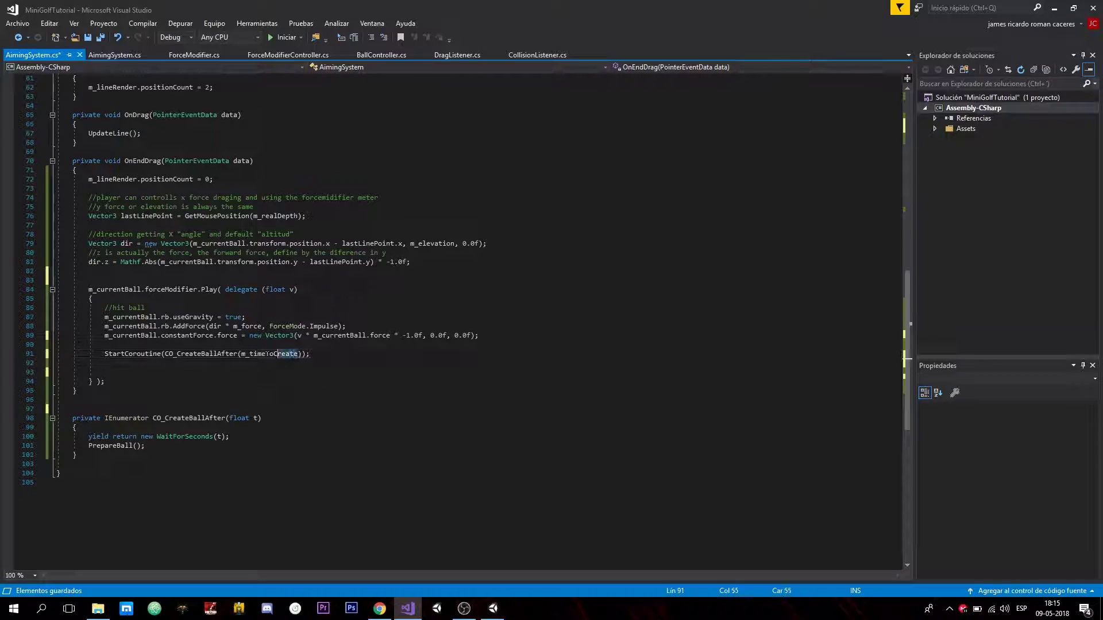
pyautogui.moveTo(299, 355); pyautogui.dragTo(242, 355)
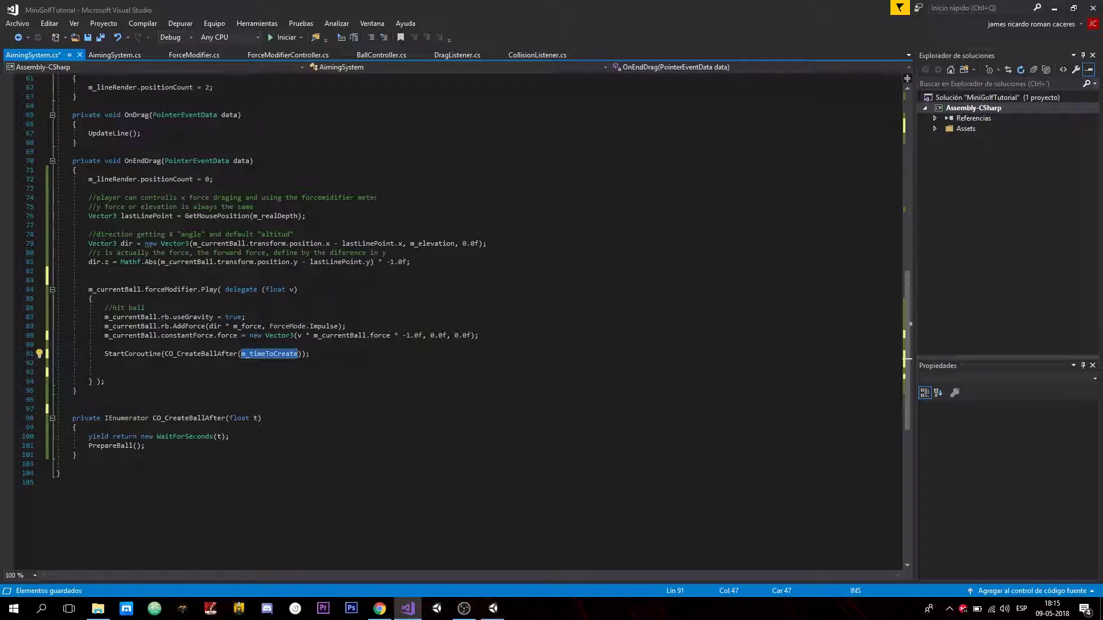
pyautogui.scroll(5, 108, 469)
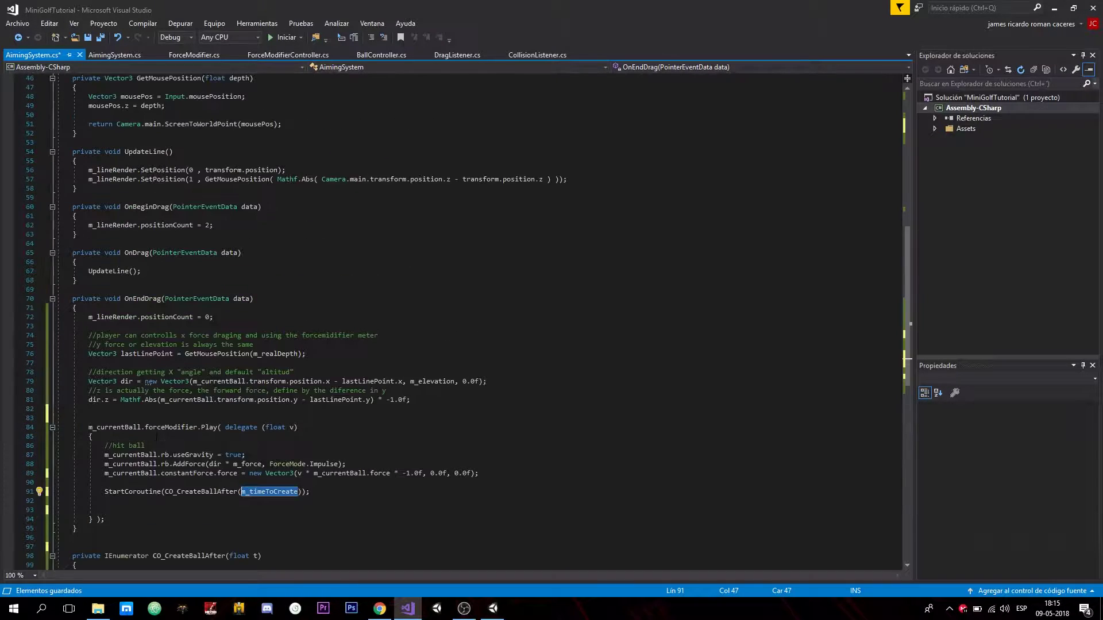
pyautogui.scroll(9, 108, 468)
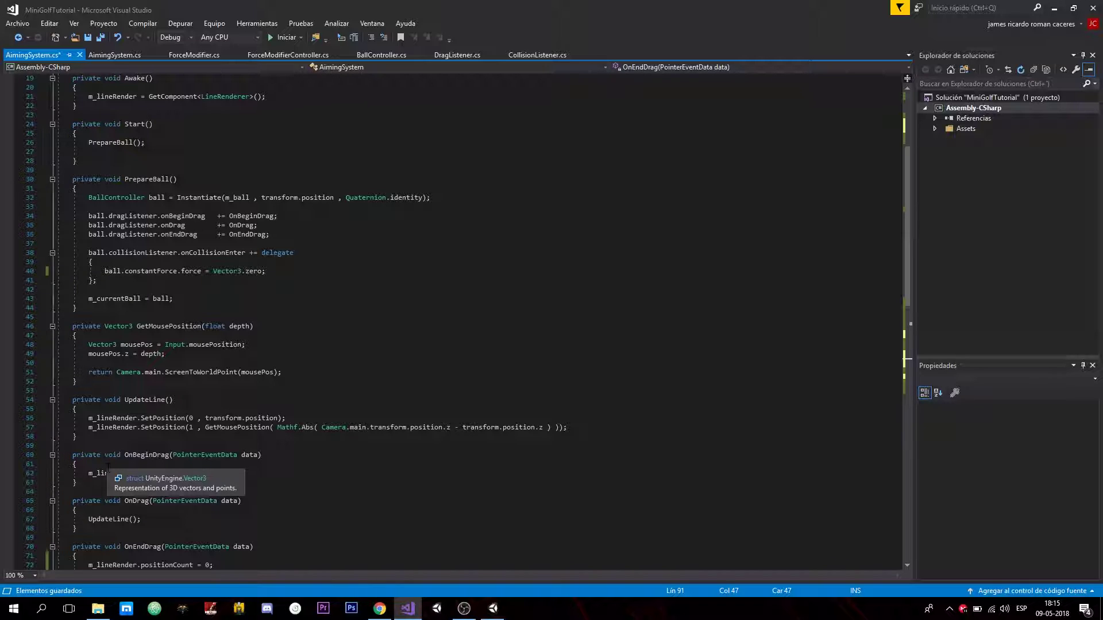
pyautogui.hotkey('ctrl', 's')
# - Play-test twice in Unity, dragging from the ball to aim and shoot it down the fairway
pyautogui.click(493, 609)
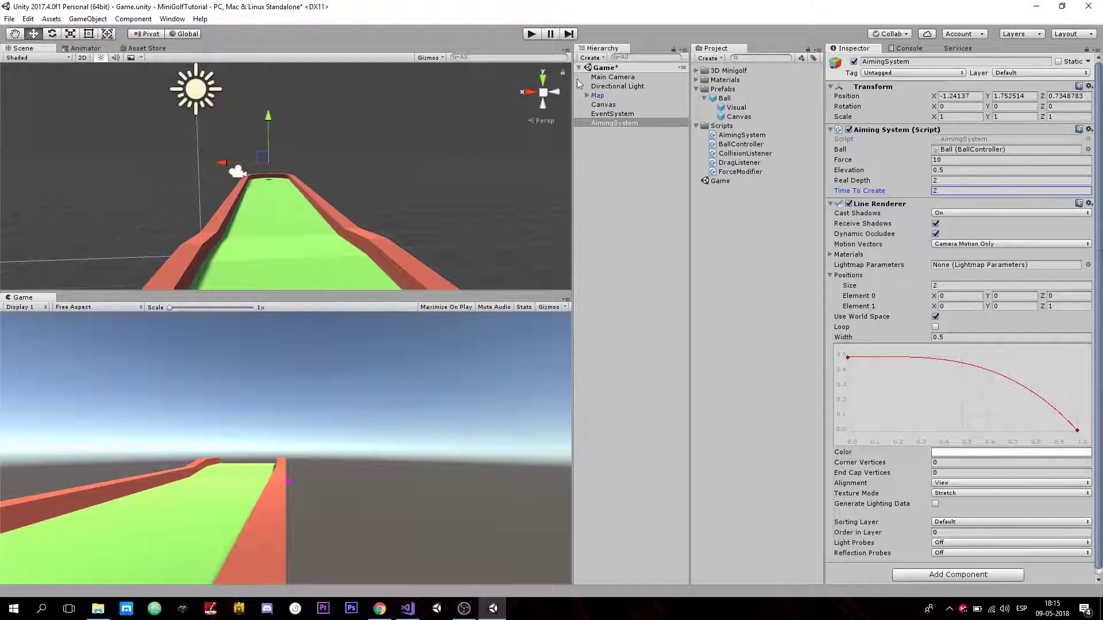
pyautogui.click(533, 34)
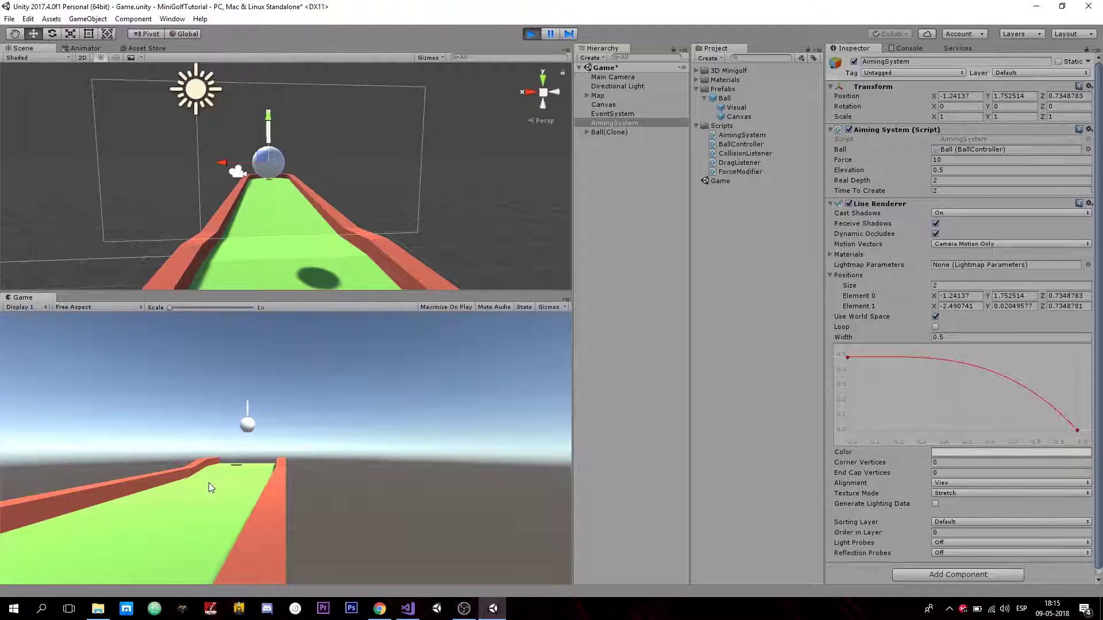
pyautogui.moveTo(213, 478); pyautogui.dragTo(205, 487)
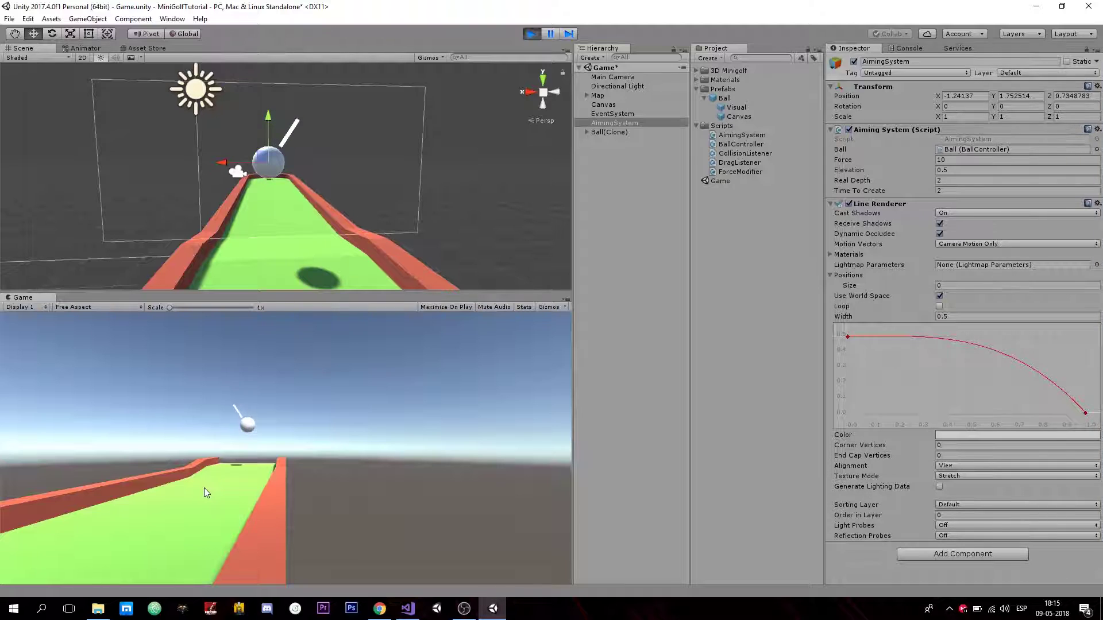
pyautogui.click(529, 34)
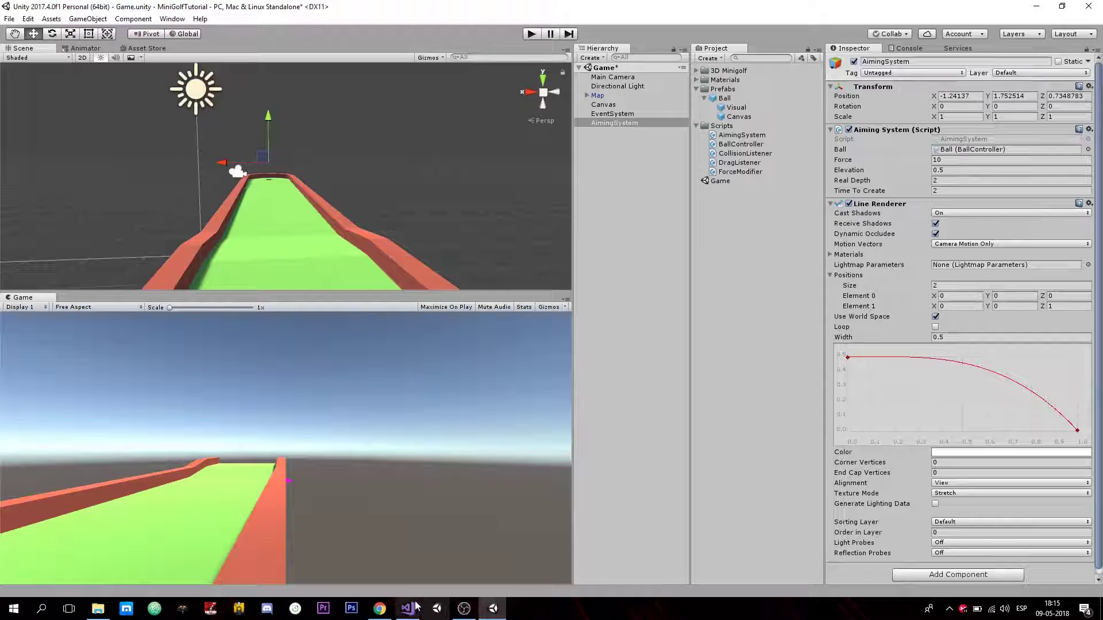
pyautogui.click(533, 33)
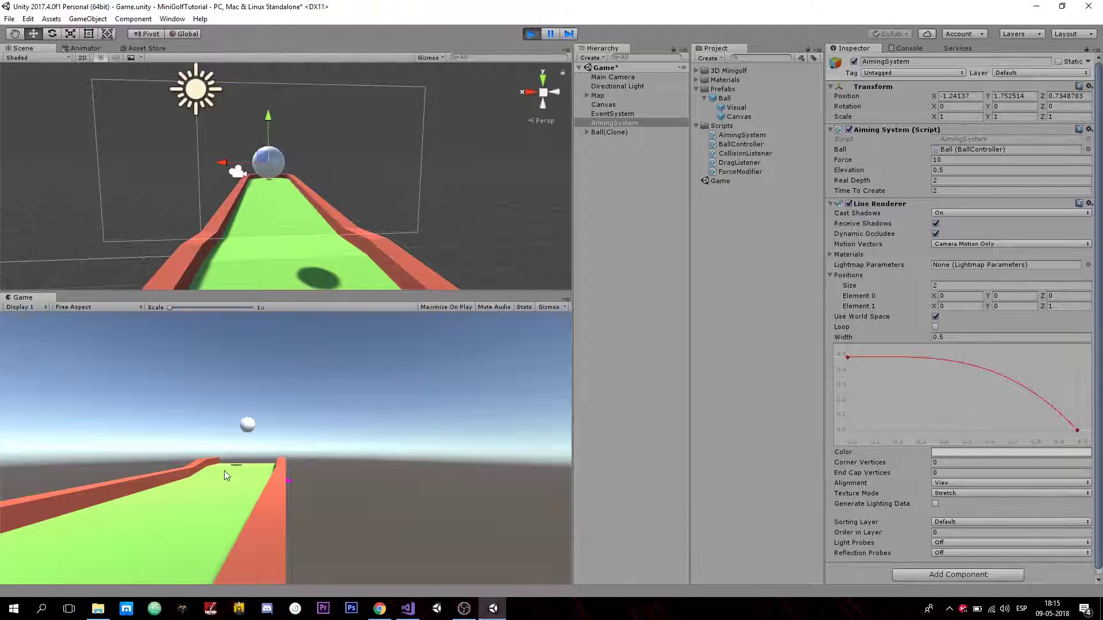
pyautogui.moveTo(224, 471)
pyautogui.mouseDown()
pyautogui.moveTo(191, 463)
pyautogui.moveTo(233, 470)
pyautogui.mouseUp()
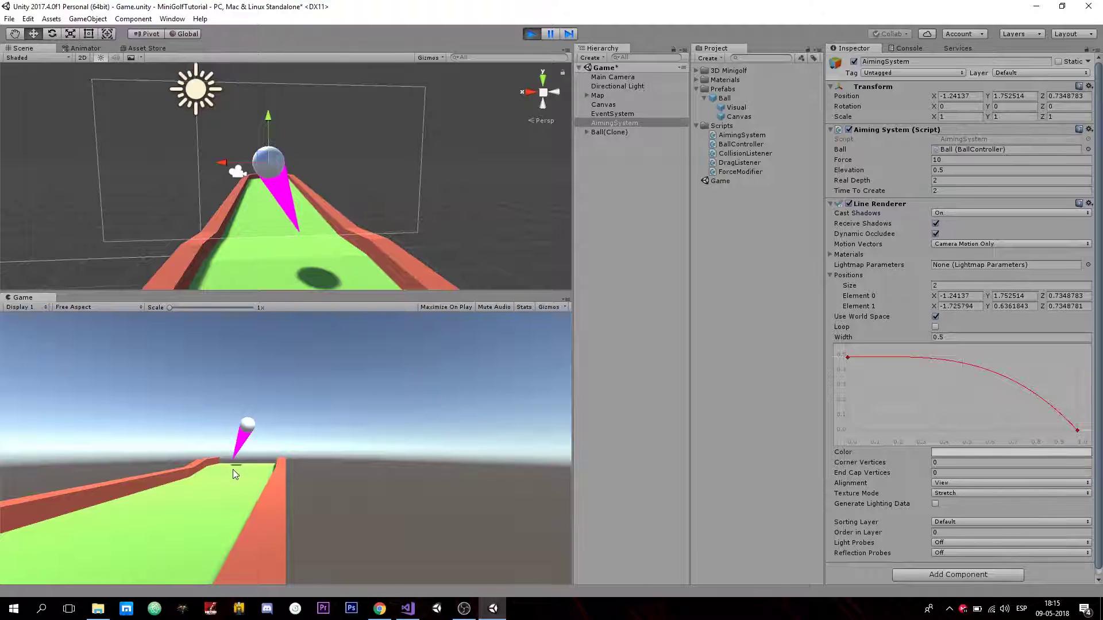
pyautogui.moveTo(232, 470); pyautogui.dragTo(230, 459)
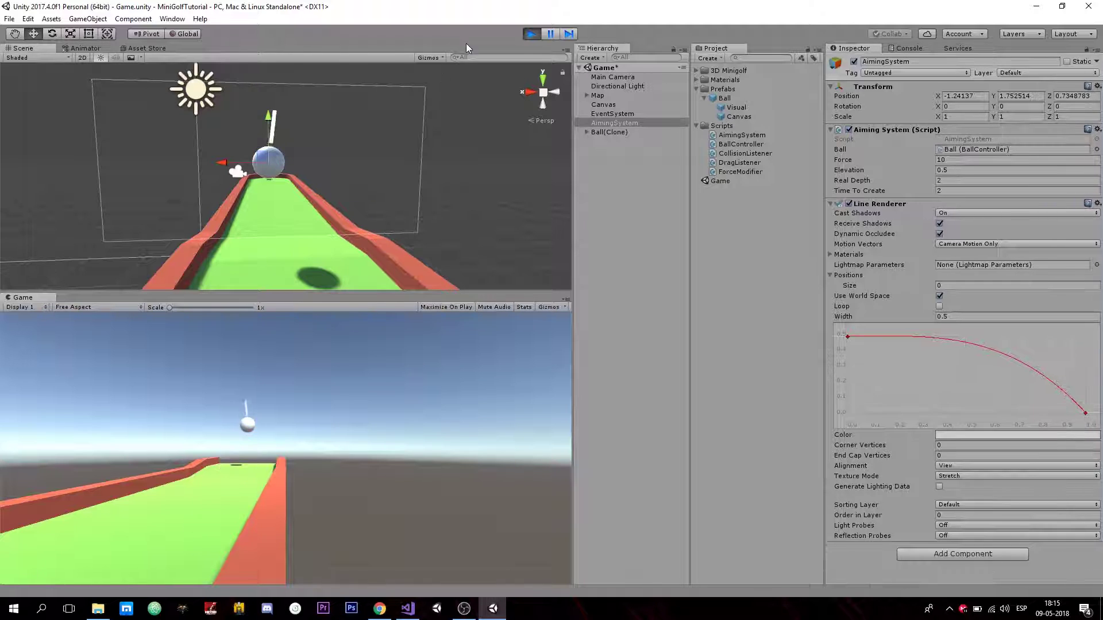
# - Stop play mode and replace the Mathf.Abs depth argument on line 57 with 2.0f, then save
pyautogui.click(532, 33)
pyautogui.click(408, 609)
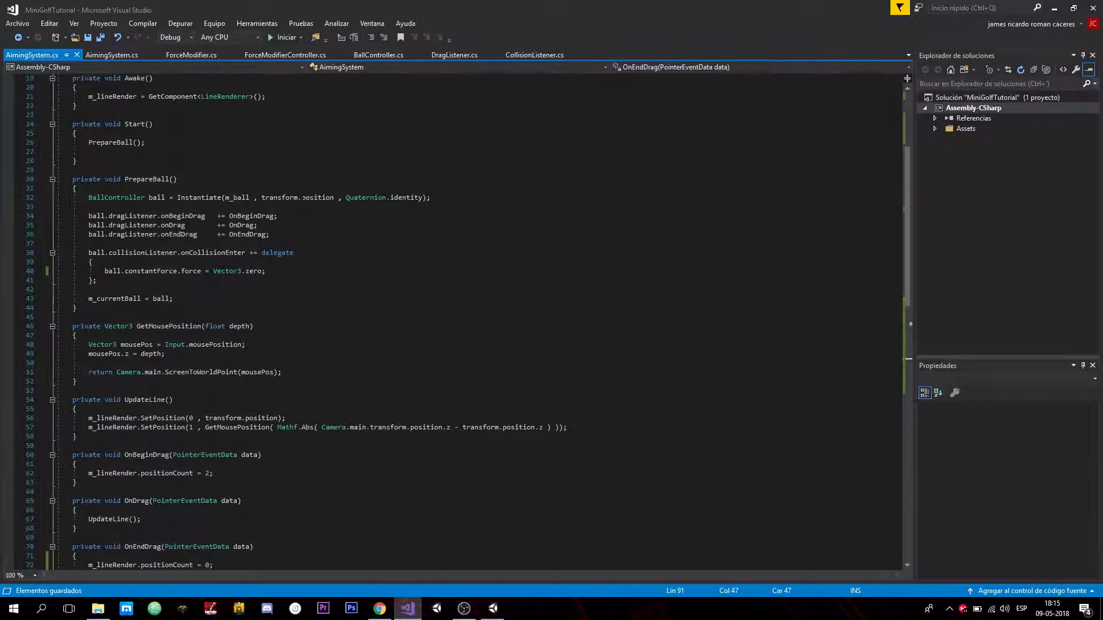
pyautogui.scroll(-2, 303, 197)
pyautogui.scroll(1, 344, 380)
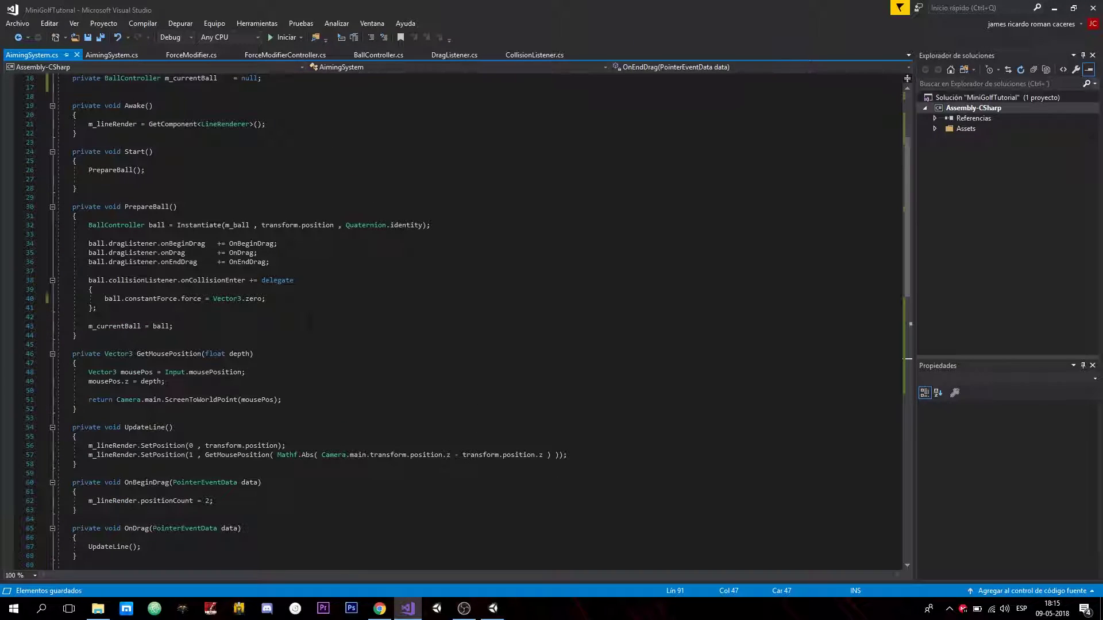
pyautogui.scroll(-3, 298, 350)
pyautogui.scroll(-1, 262, 324)
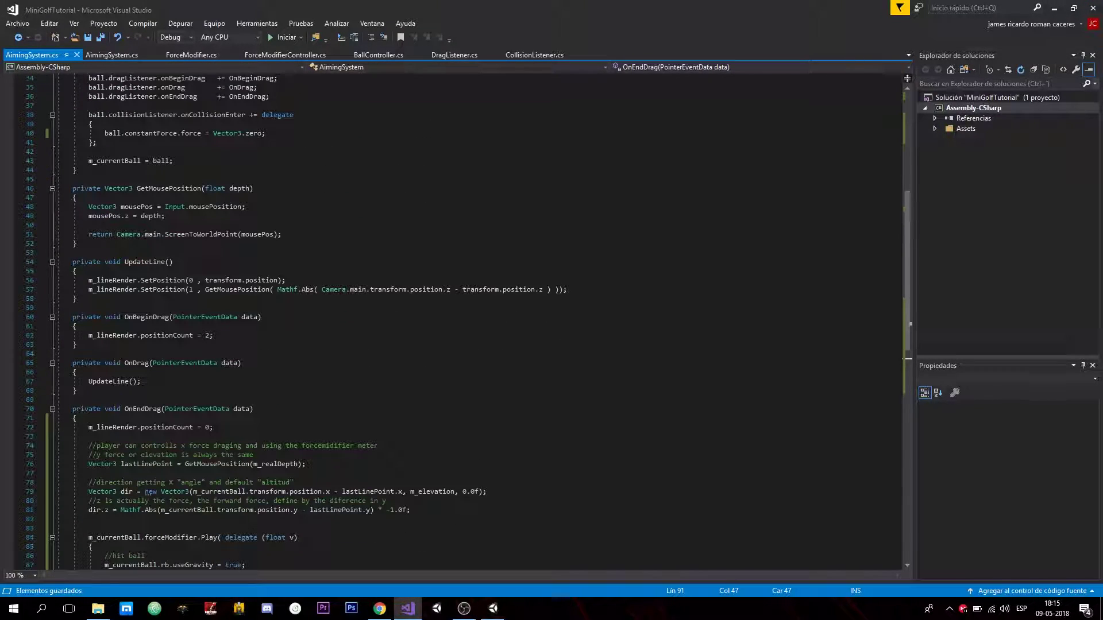
pyautogui.scroll(-1, 466, 323)
pyautogui.scroll(2, 466, 323)
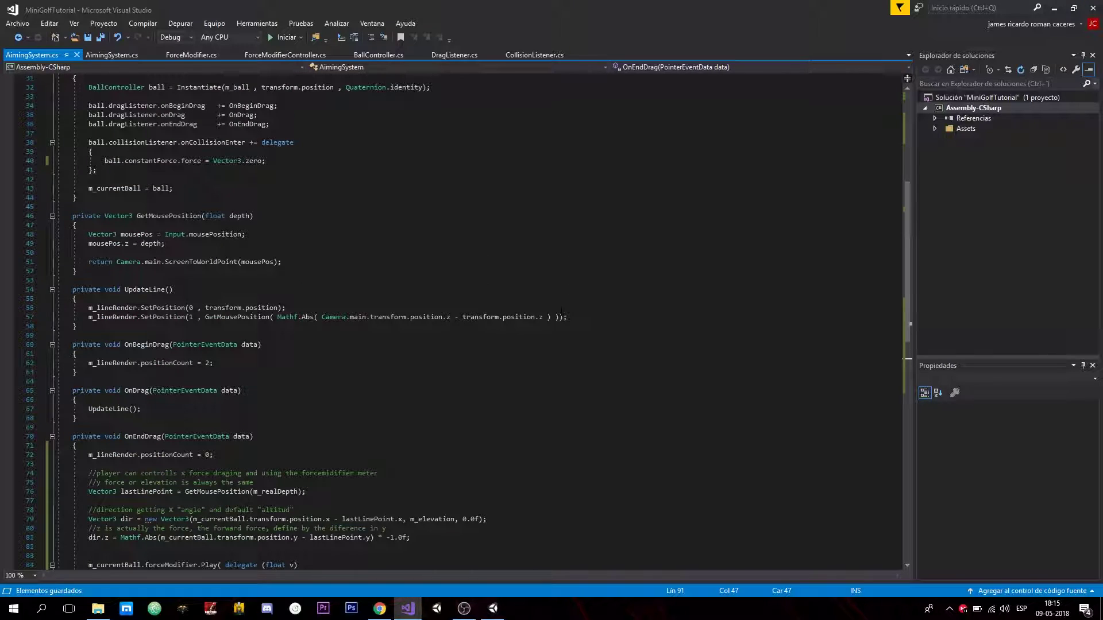
pyautogui.moveTo(543, 317); pyautogui.dragTo(278, 317)
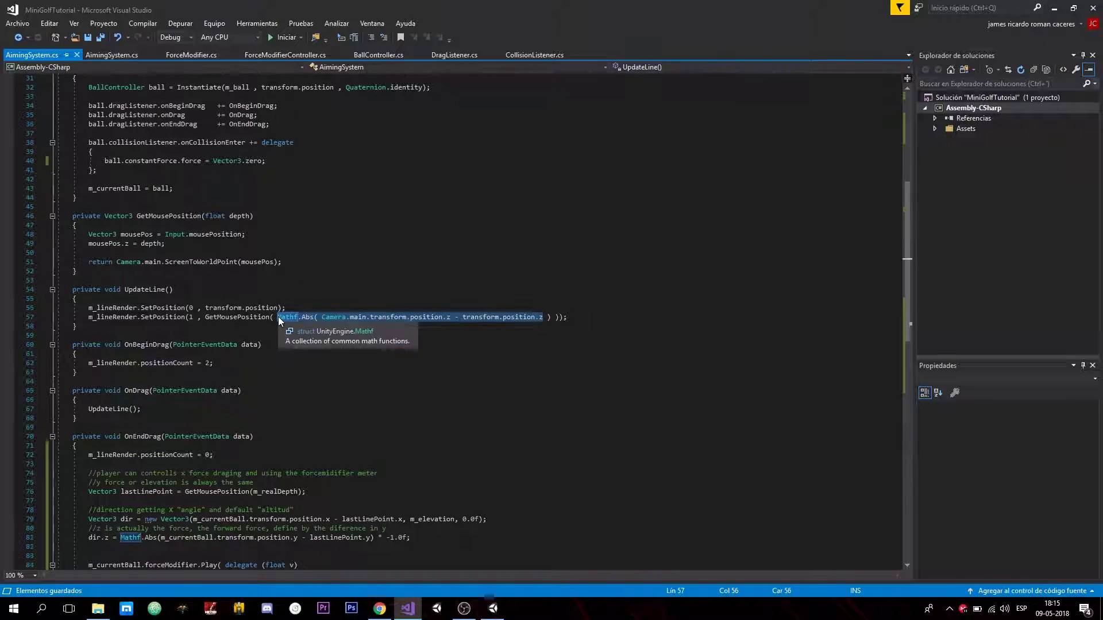
pyautogui.write('2.0f')
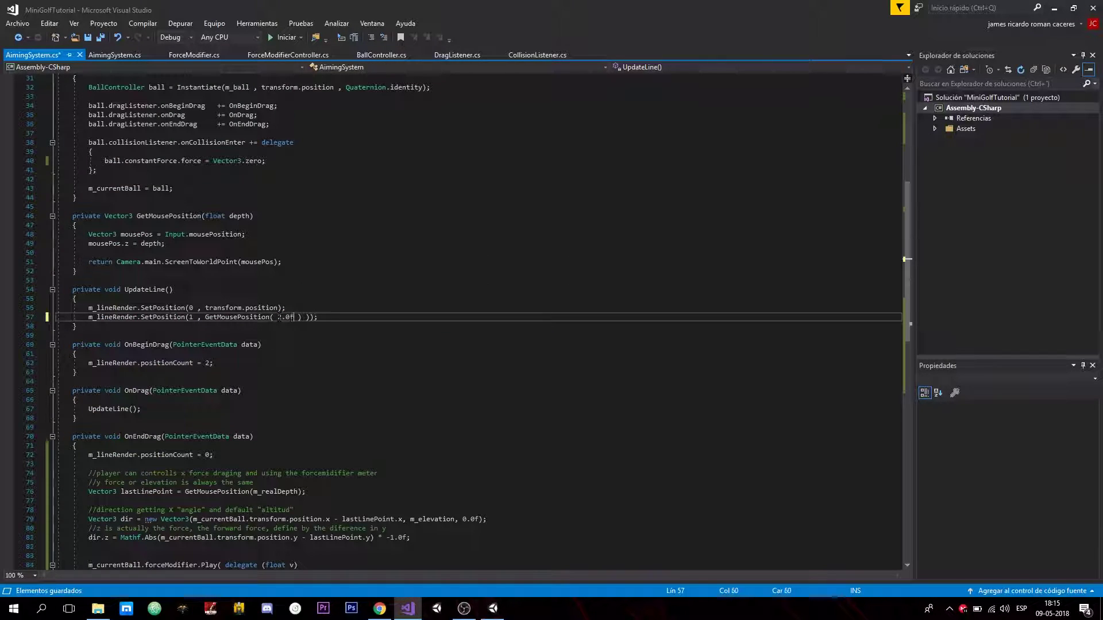
pyautogui.hotkey('ctrl', 's')
pyautogui.hotkey('alt', 'Tab')
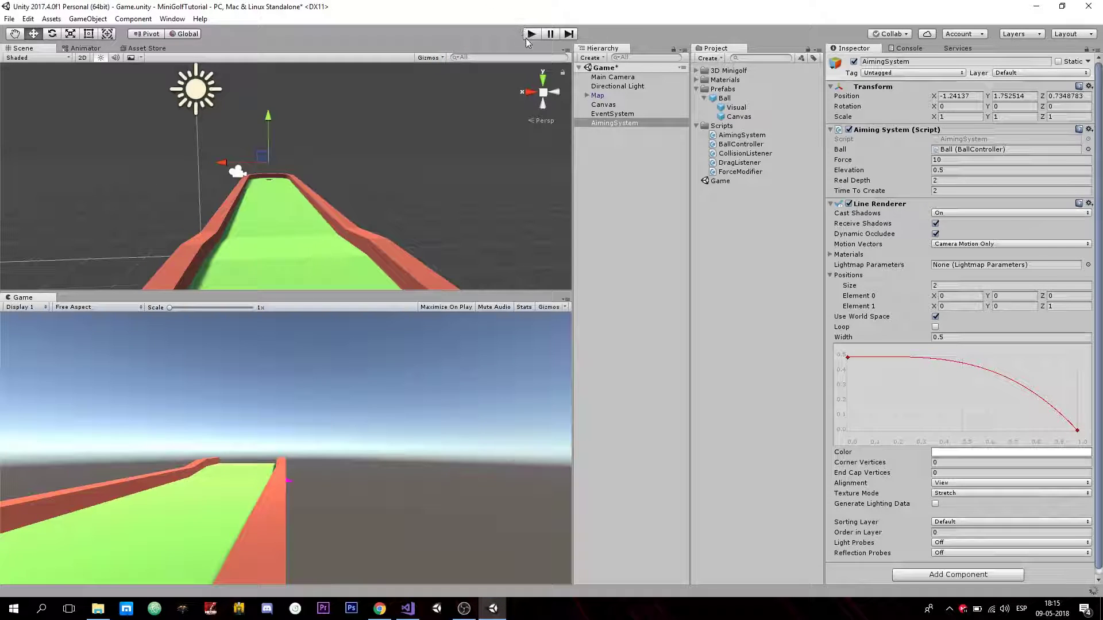
# - After play mode fails, delete the extra ')' on line 57 and save the script
pyautogui.click(532, 34)
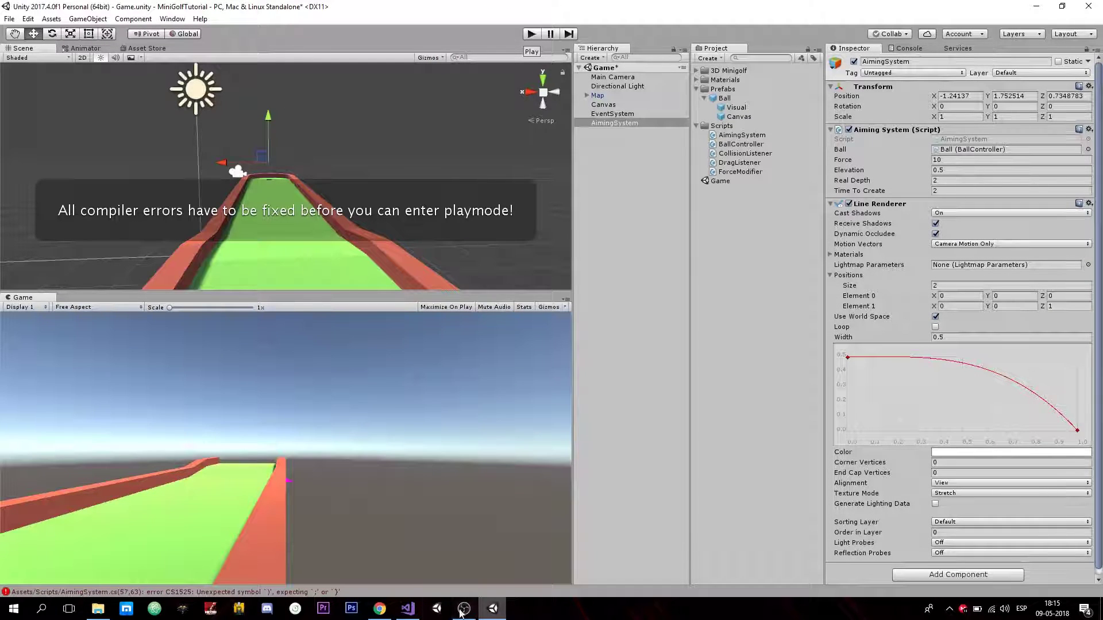
pyautogui.click(409, 606)
pyautogui.click(314, 300)
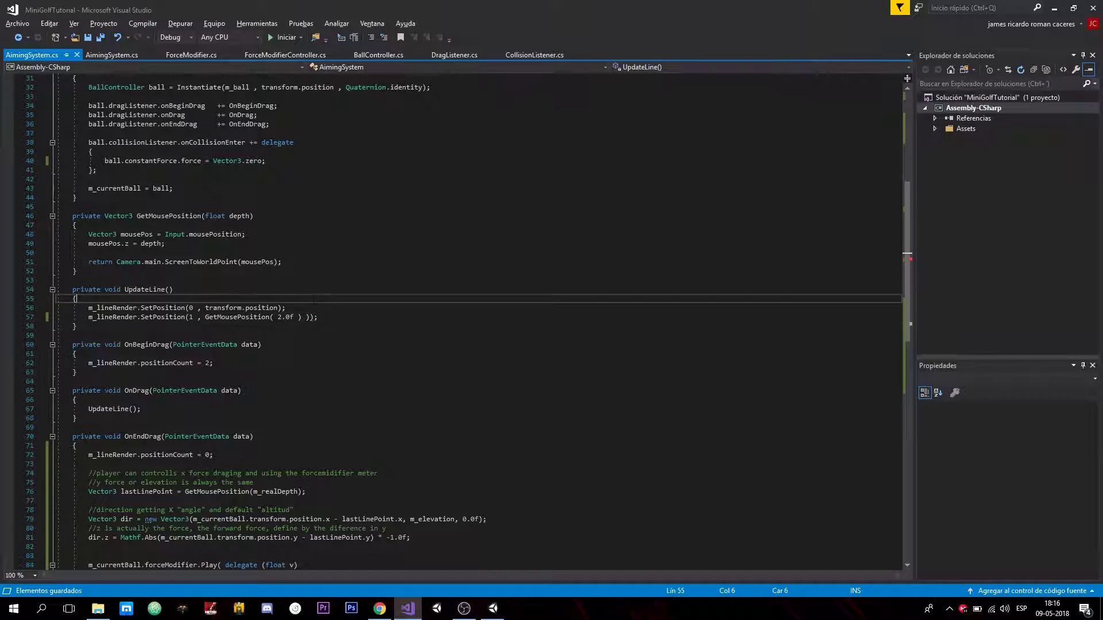
pyautogui.click(309, 317)
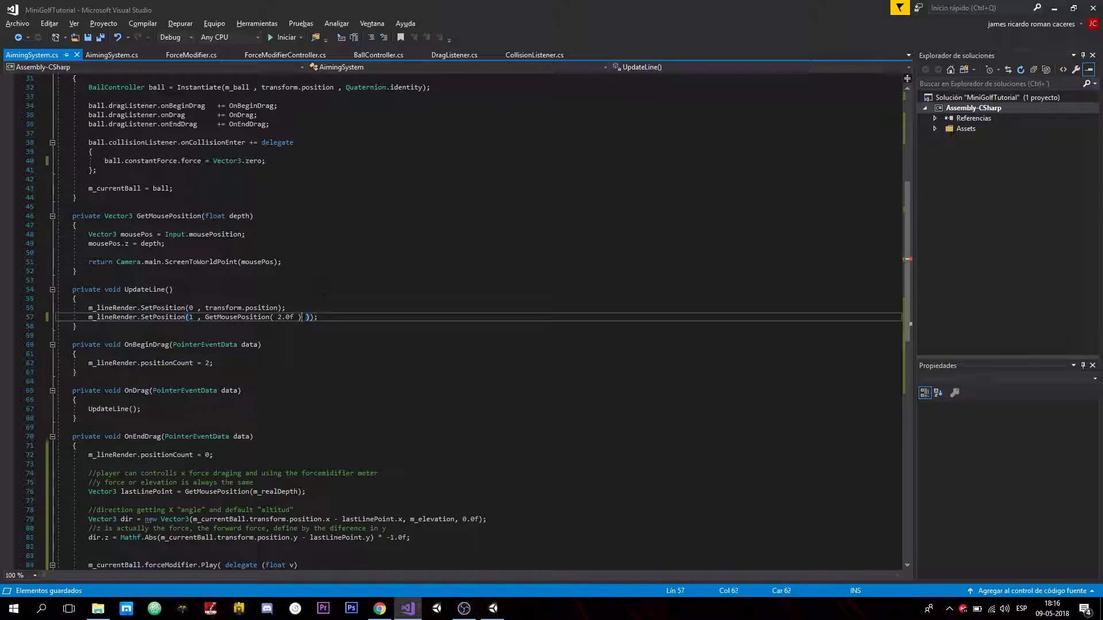
pyautogui.press('BackSpace')
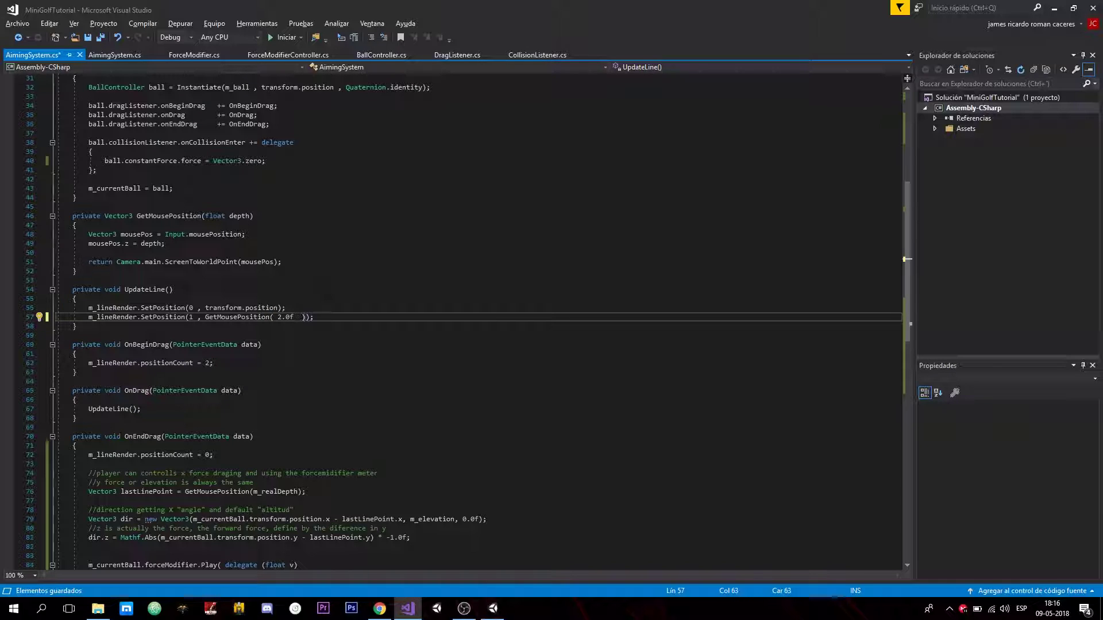
pyautogui.hotkey('ctrl', 's')
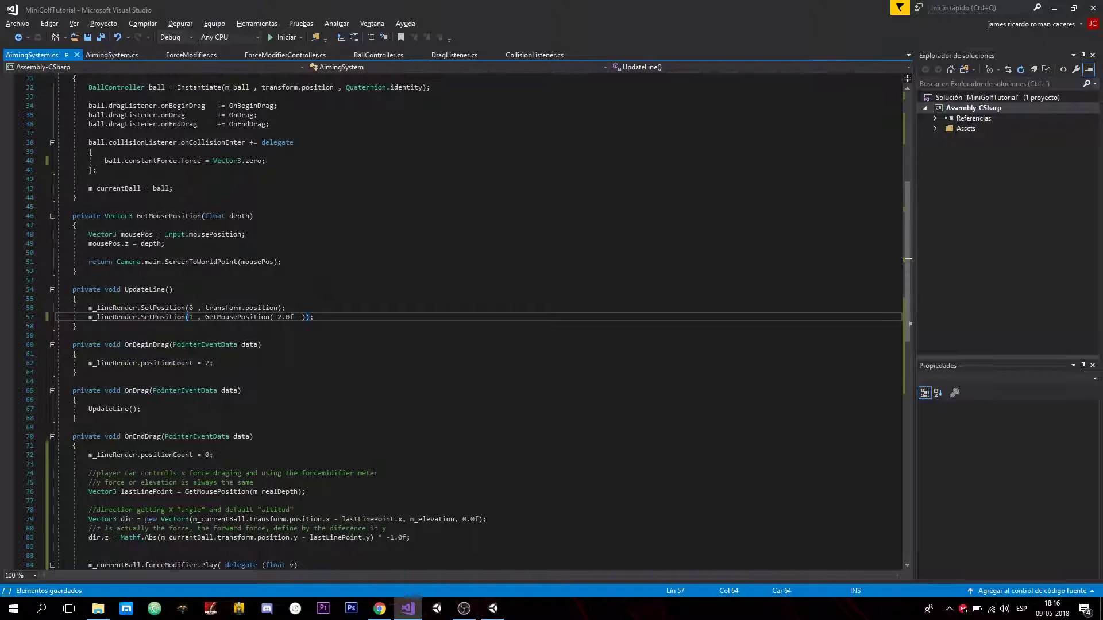
pyautogui.hotkey('alt', 'Tab')
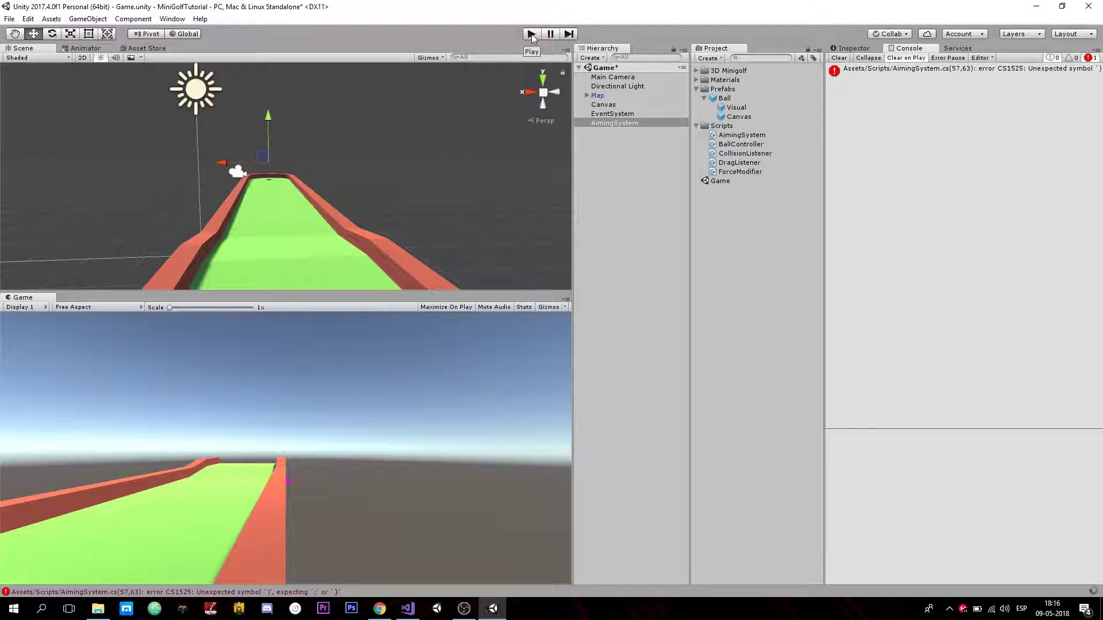
# - Play-test the aiming line by dragging out, adjusting and releasing a shot, then stop
pyautogui.click(532, 34)
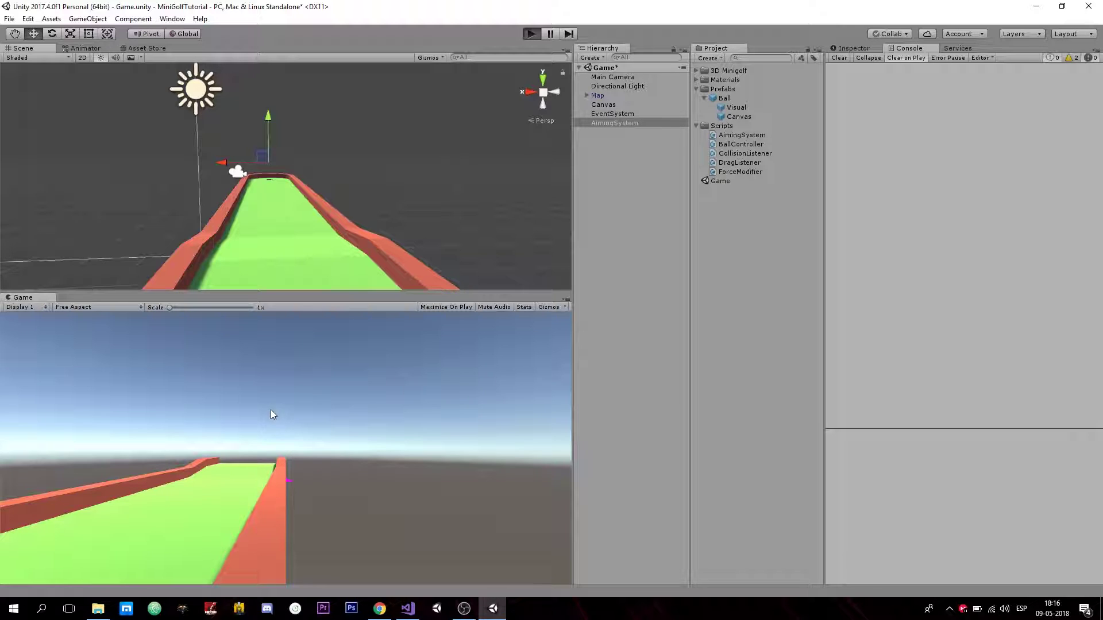
pyautogui.moveTo(264, 428)
pyautogui.mouseDown()
pyautogui.moveTo(128, 582)
pyautogui.moveTo(150, 535)
pyautogui.mouseUp()
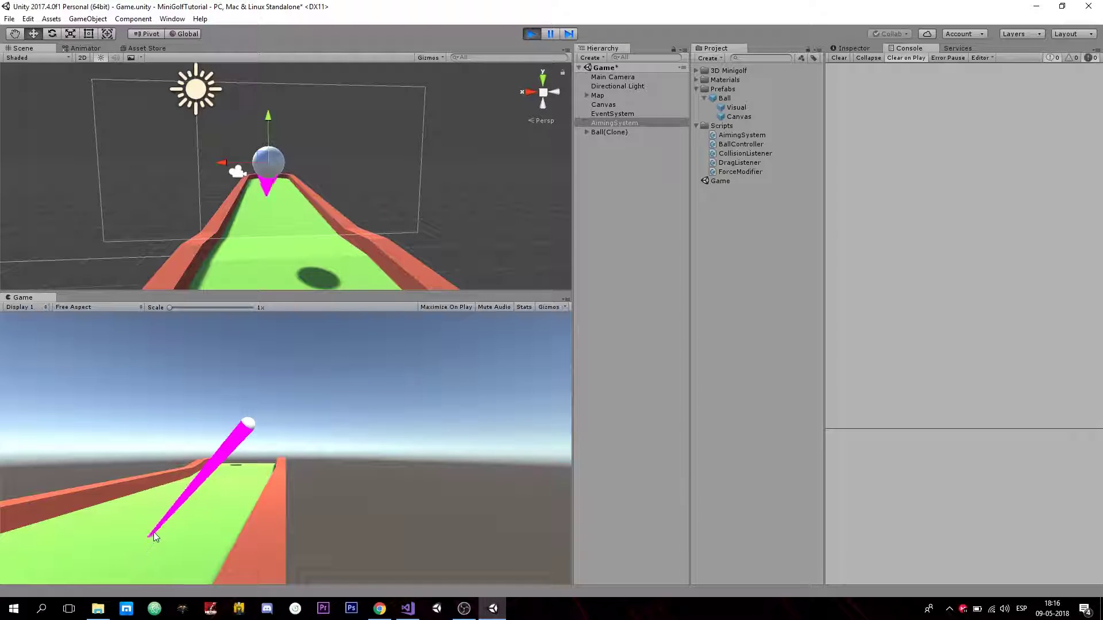
pyautogui.moveTo(151, 535)
pyautogui.mouseDown()
pyautogui.moveTo(184, 513)
pyautogui.moveTo(340, 566)
pyautogui.mouseUp()
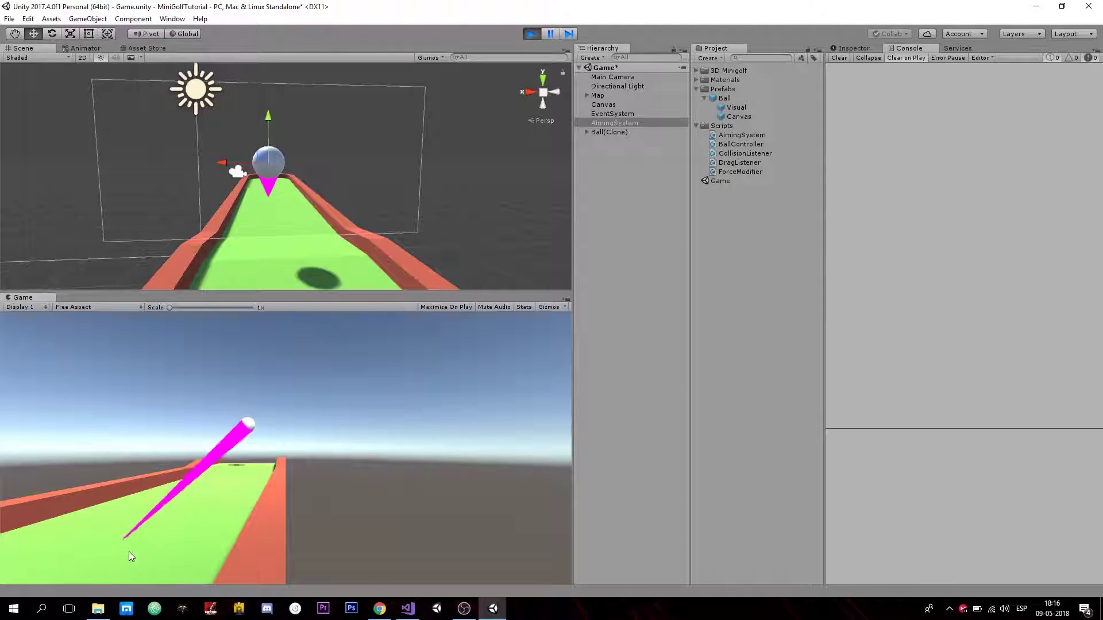
pyautogui.moveTo(340, 566); pyautogui.dragTo(128, 552)
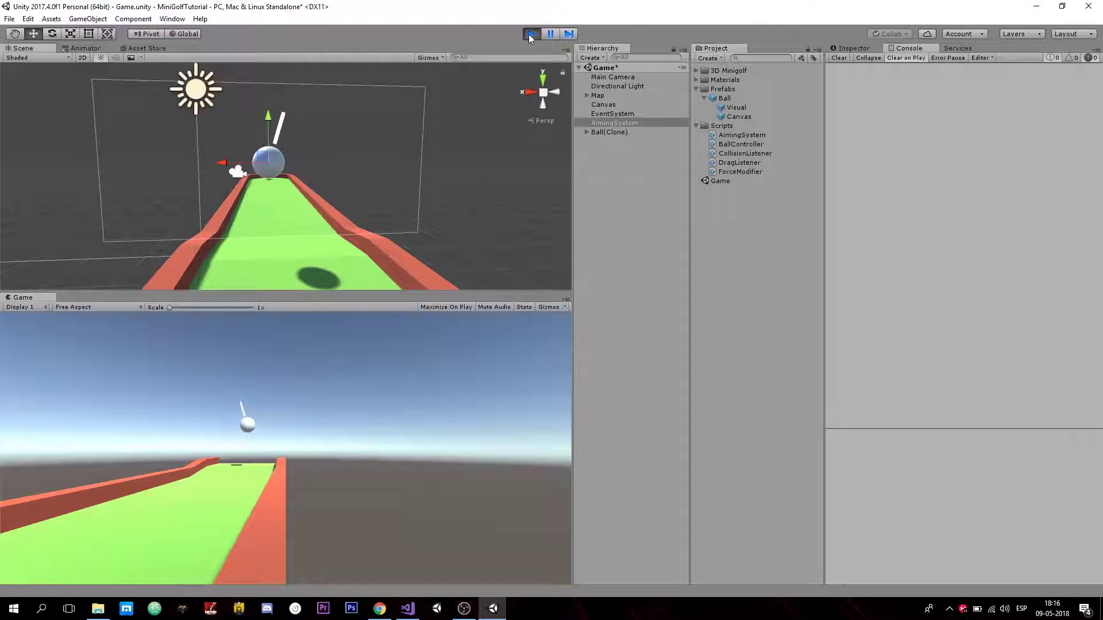
pyautogui.click(531, 34)
# - Check the 2.0f depth value, then play-test again swinging the aim up-left and stop
pyautogui.click(418, 611)
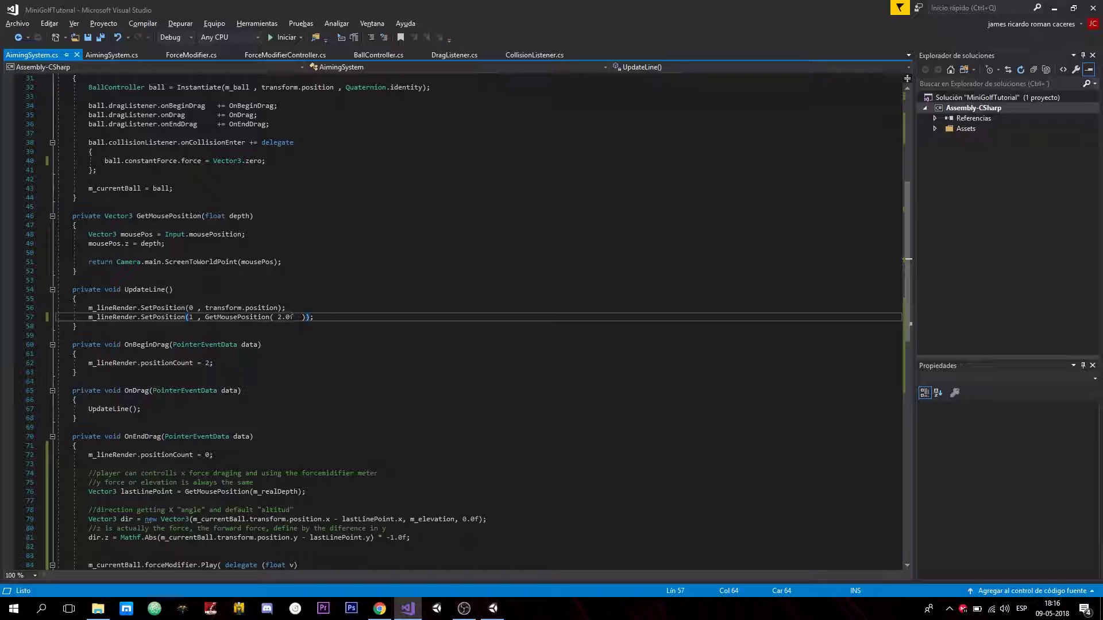
pyautogui.click(292, 317)
pyautogui.hotkey('alt', 'Tab')
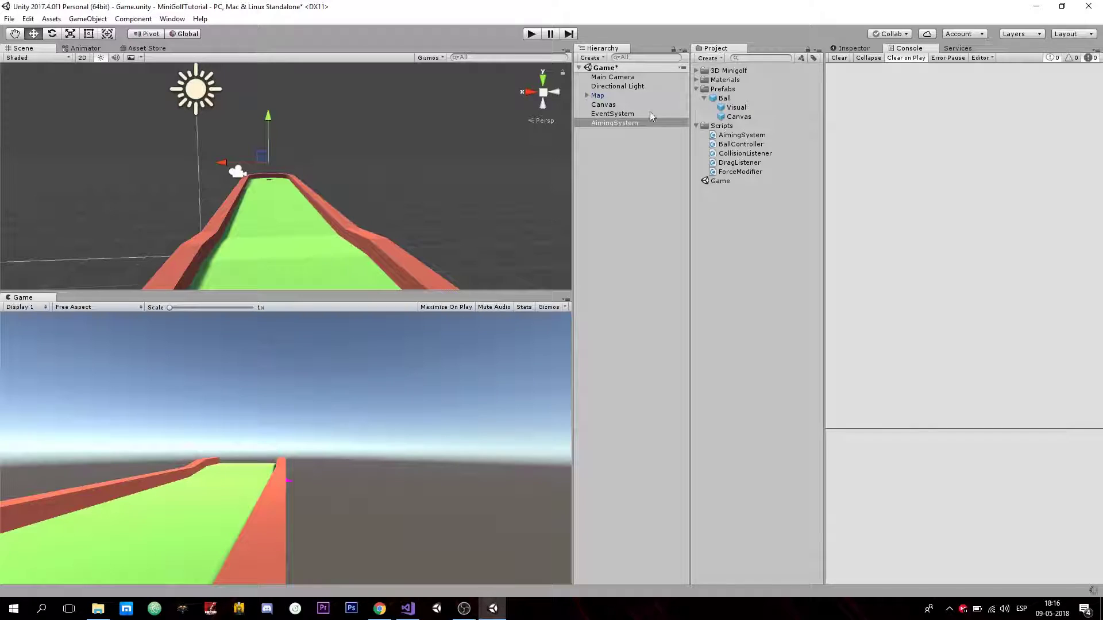
pyautogui.click(530, 35)
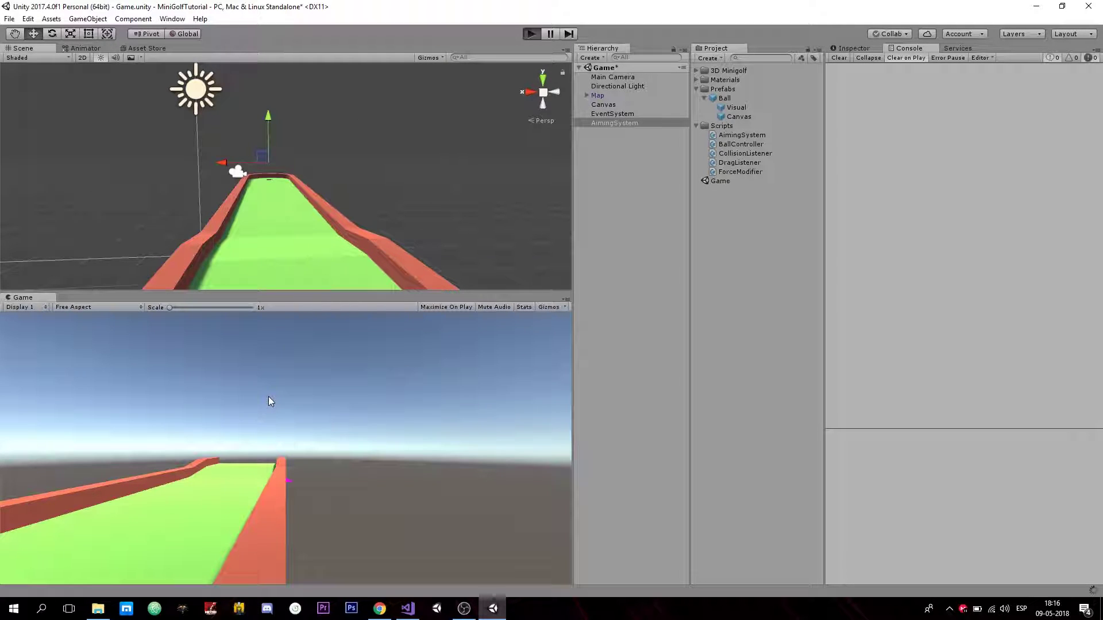
pyautogui.moveTo(173, 561)
pyautogui.mouseDown()
pyautogui.moveTo(32, 414)
pyautogui.moveTo(122, 560)
pyautogui.moveTo(371, 495)
pyautogui.moveTo(360, 499)
pyautogui.mouseUp()
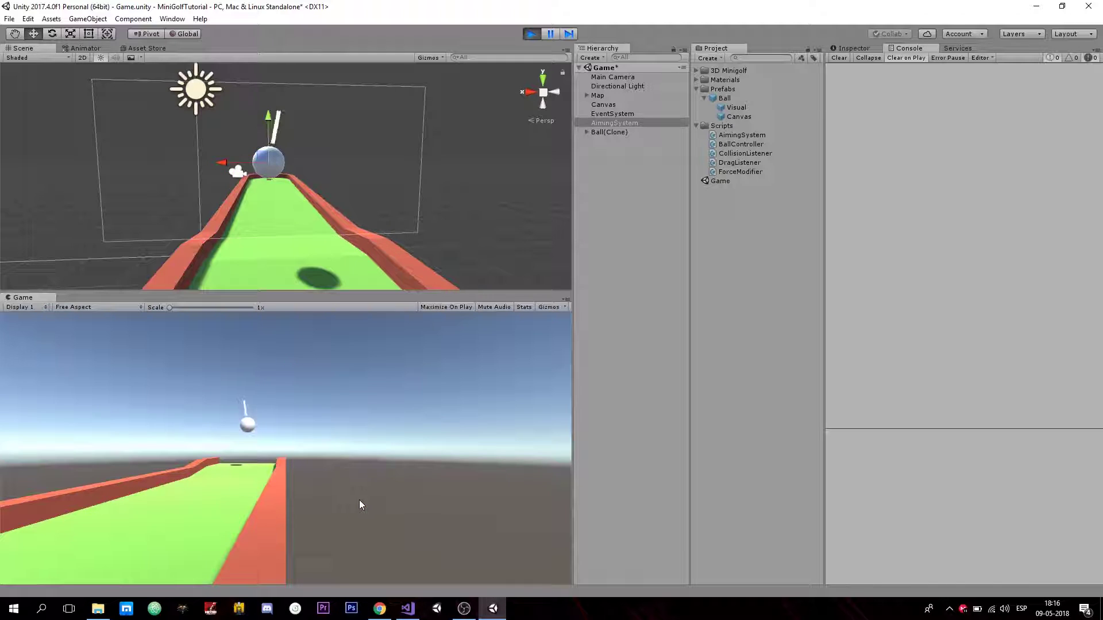
pyautogui.click(531, 33)
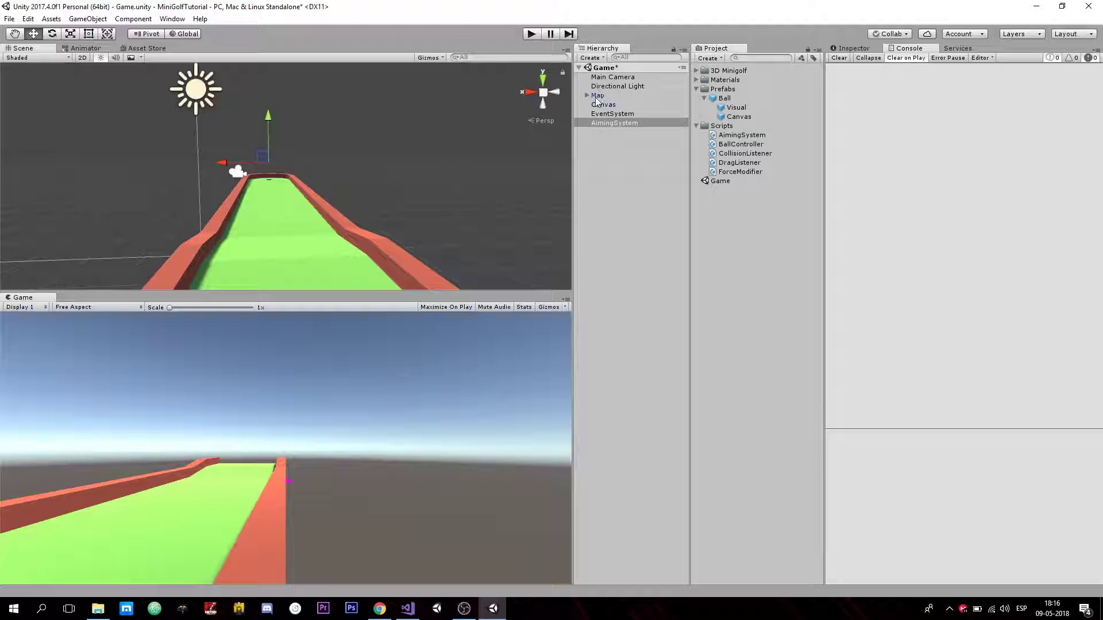
# - Align the Main Camera with the current Scene view looking down the green course
pyautogui.click(613, 77)
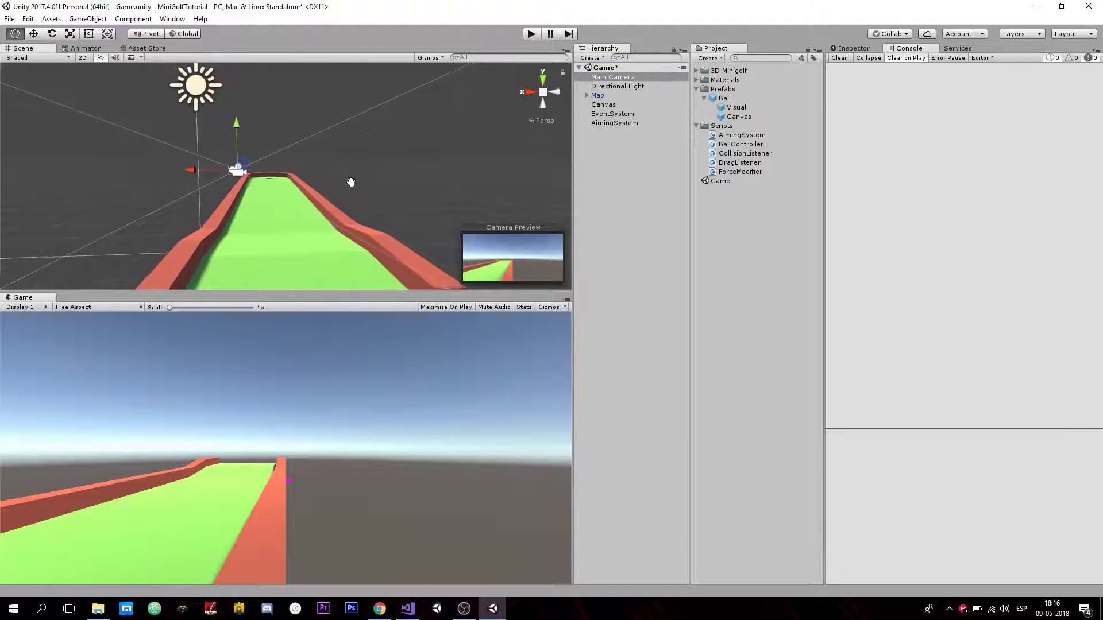
pyautogui.scroll(3, 311, 150)
pyautogui.scroll(1, 311, 150)
pyautogui.scroll(2, 304, 158)
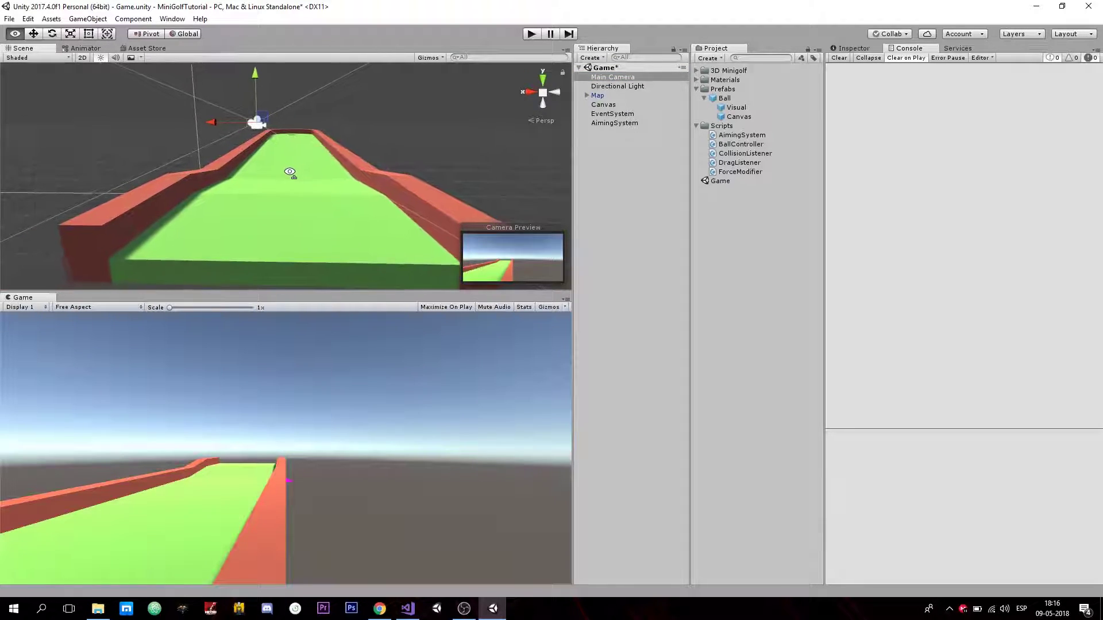
pyautogui.scroll(2, 290, 172)
pyautogui.scroll(2, 290, 172)
pyautogui.keyDown('alt'); pyautogui.moveTo(289, 171); pyautogui.dragTo(300, 167); pyautogui.keyUp('alt')
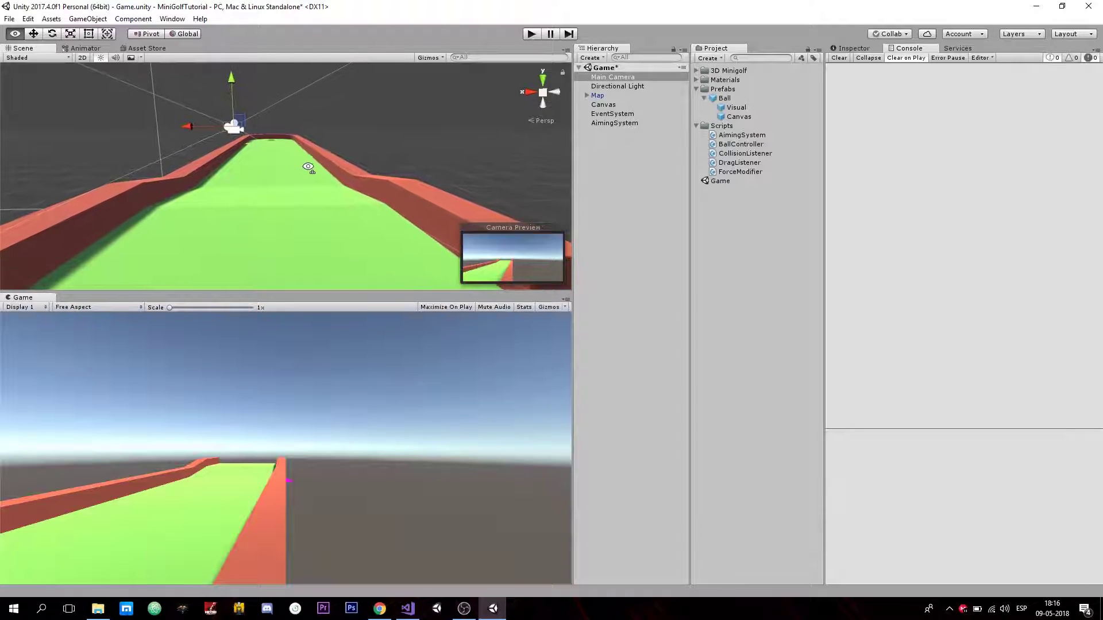
pyautogui.click(613, 78)
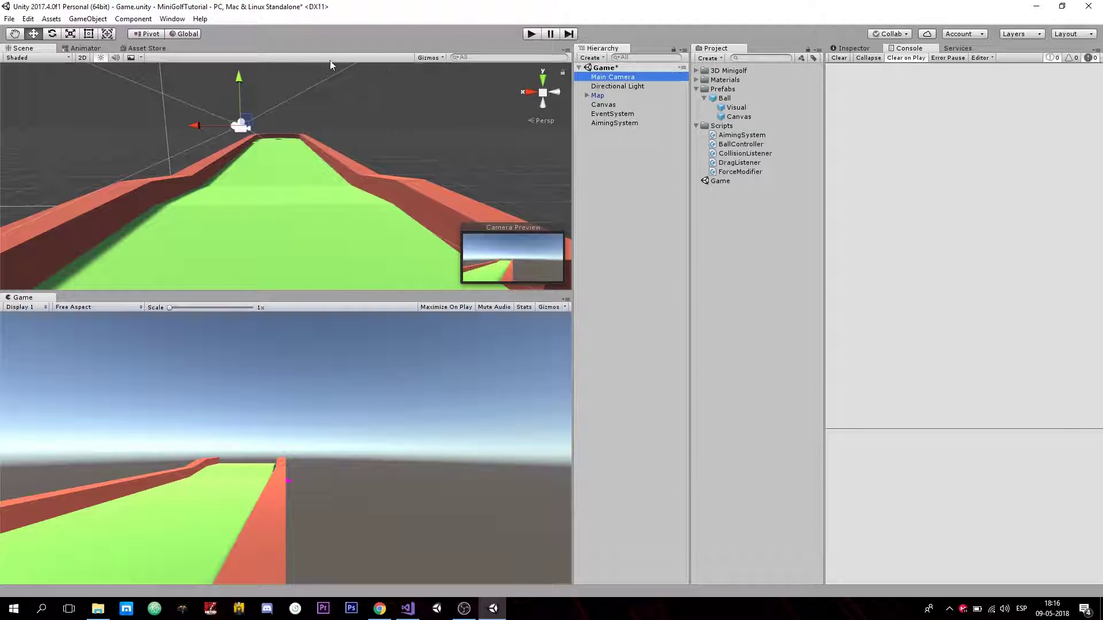
pyautogui.click(87, 19)
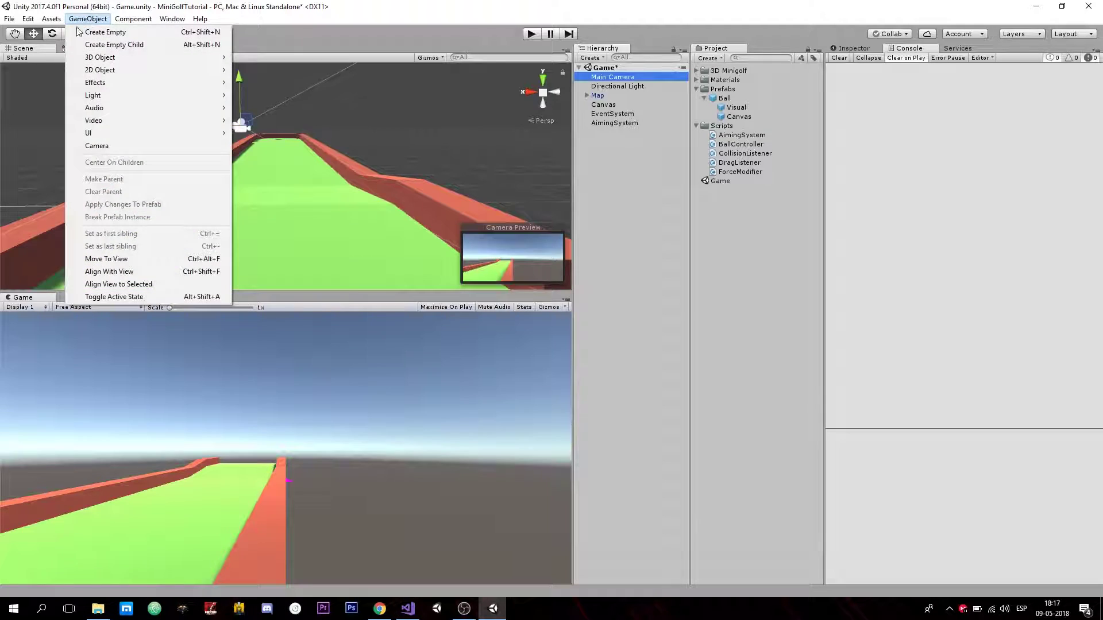
pyautogui.click(109, 272)
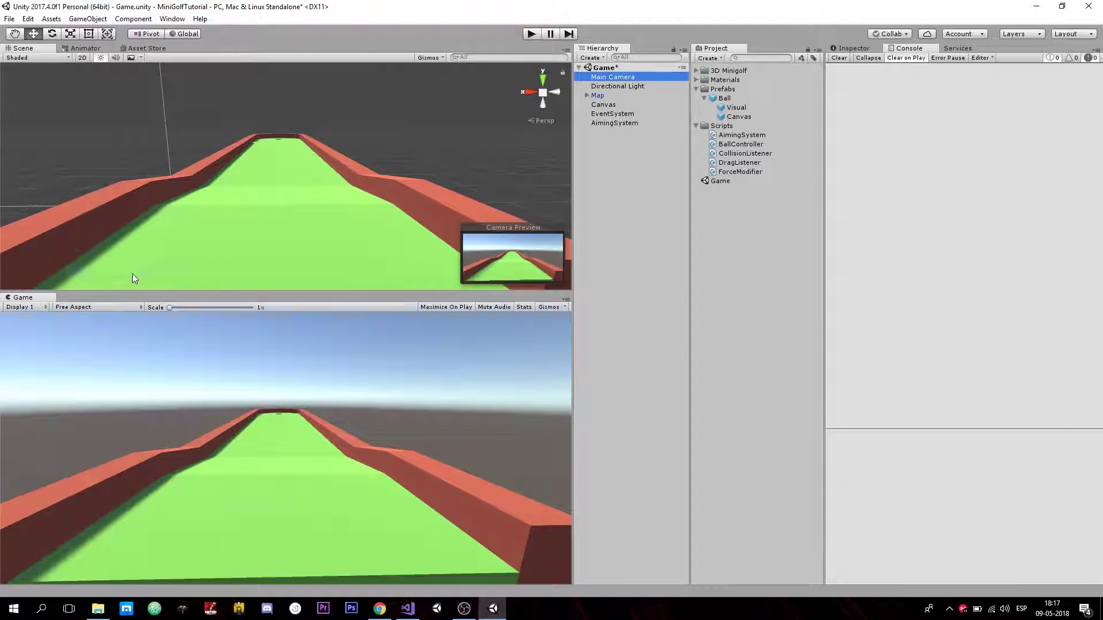
# - Frame the Main Camera and nudge it slightly along its axis in the Right view
pyautogui.doubleClick(622, 79)
pyautogui.scroll(1, 288, 171)
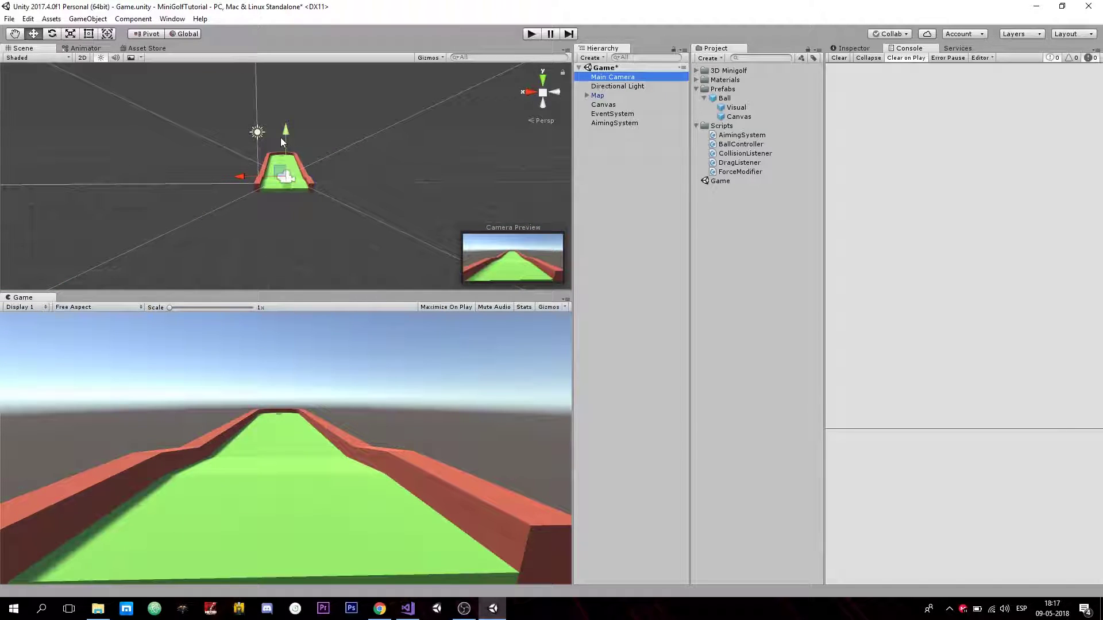
pyautogui.click(529, 93)
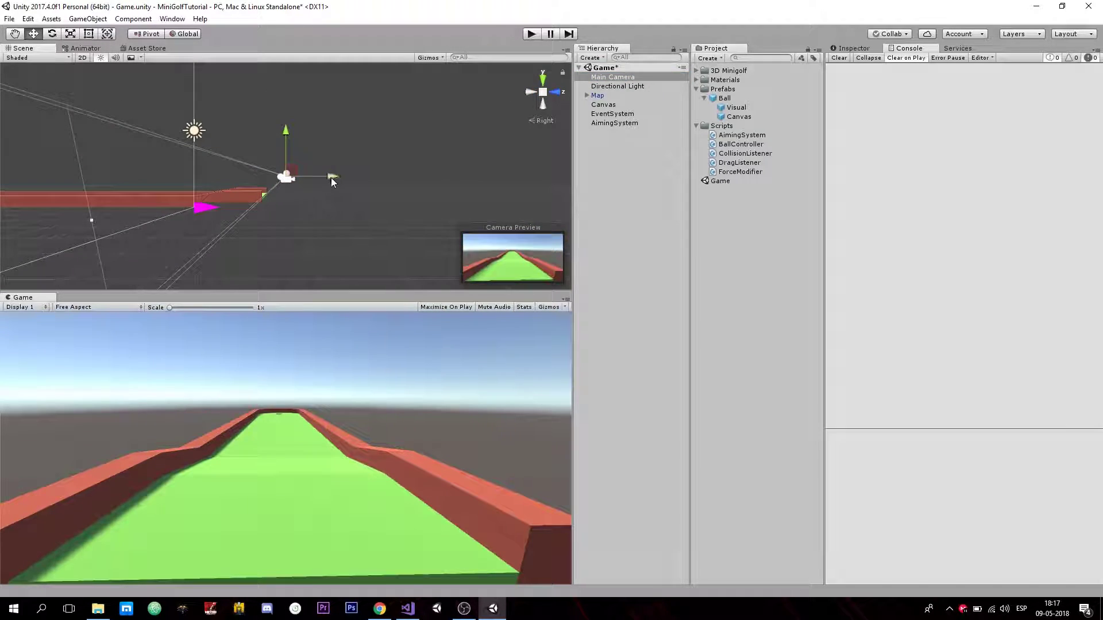
pyautogui.moveTo(331, 182); pyautogui.dragTo(329, 182)
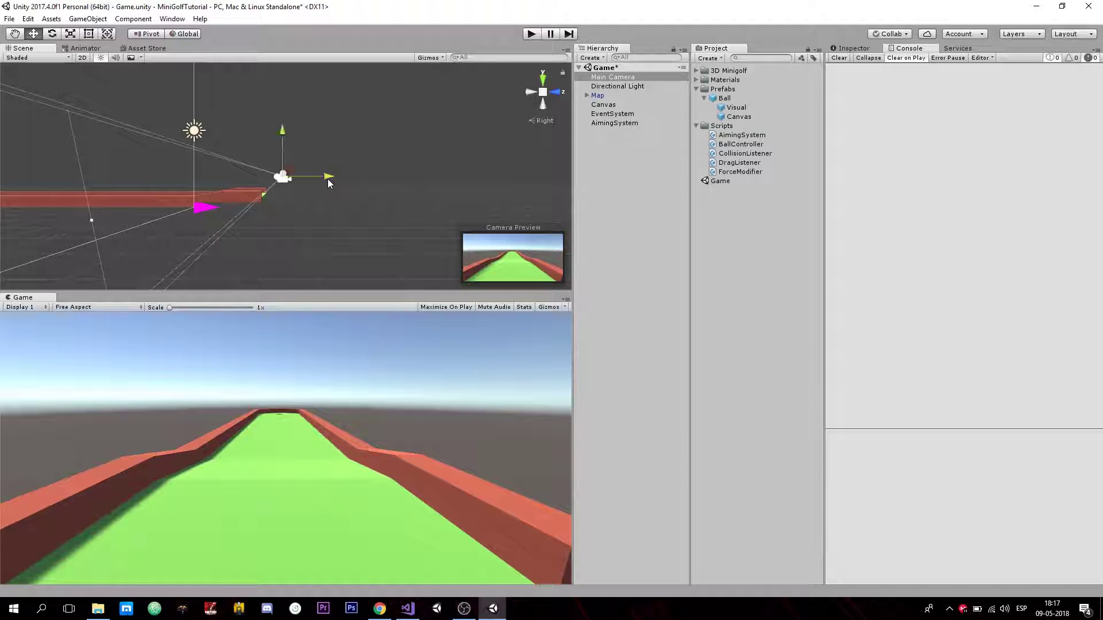
# - Run a quick play test, then move the AimingSystem slightly lower
pyautogui.click(531, 34)
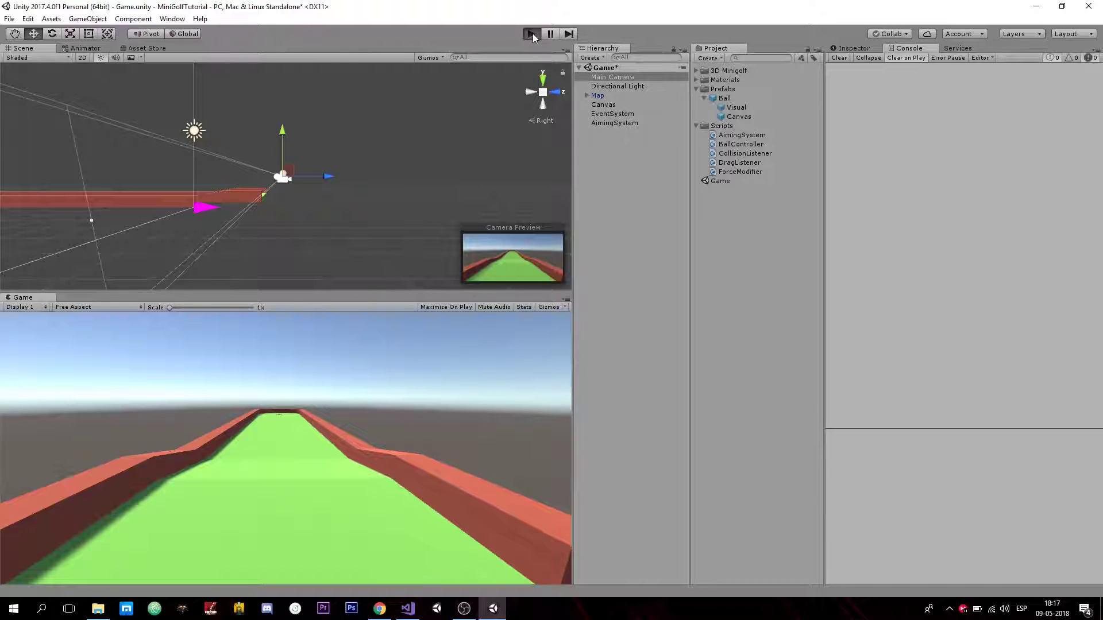
pyautogui.click(532, 33)
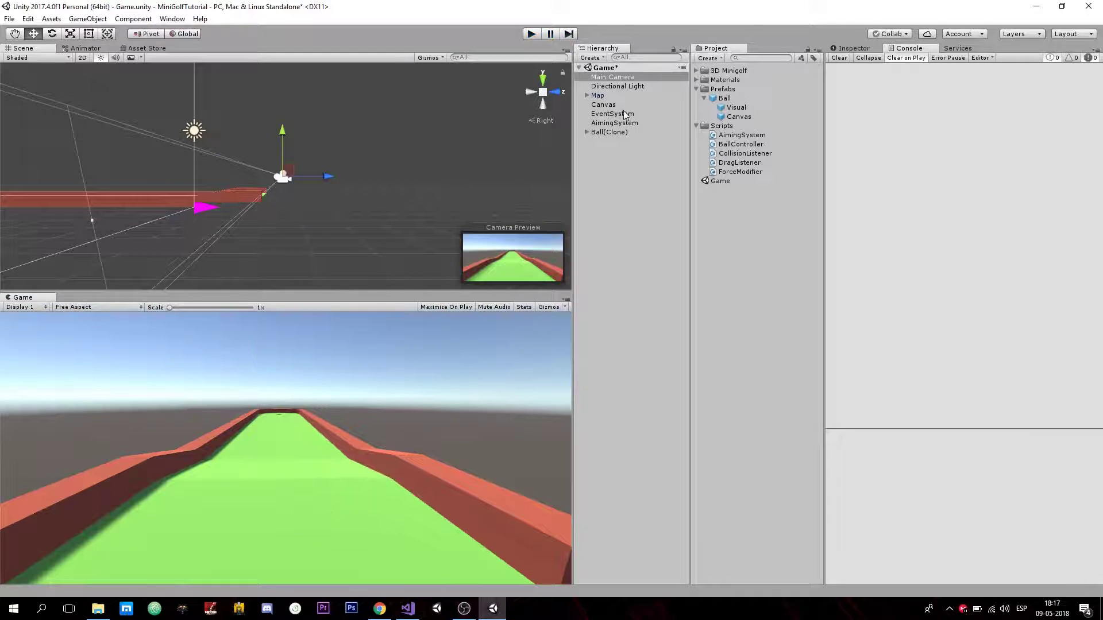
pyautogui.click(616, 122)
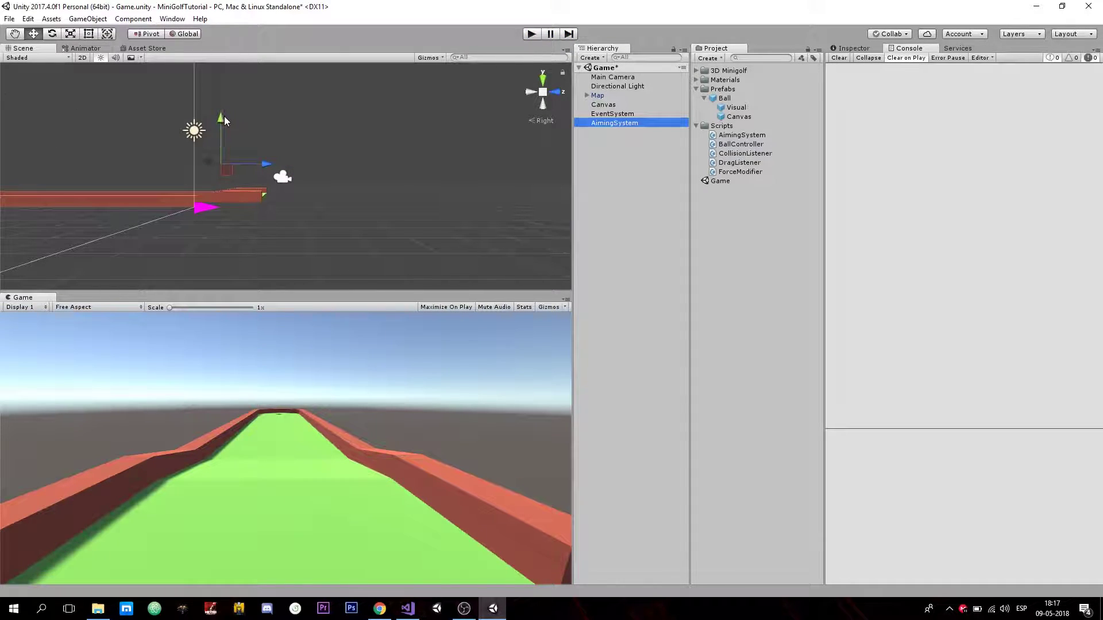
pyautogui.moveTo(224, 116); pyautogui.dragTo(222, 126)
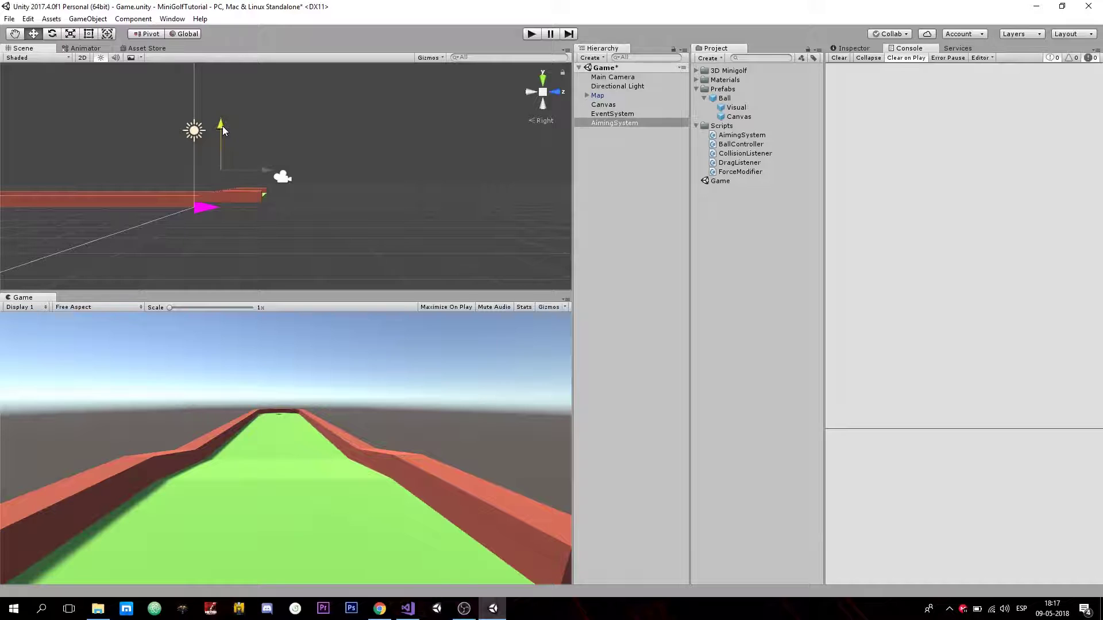
pyautogui.click(555, 94)
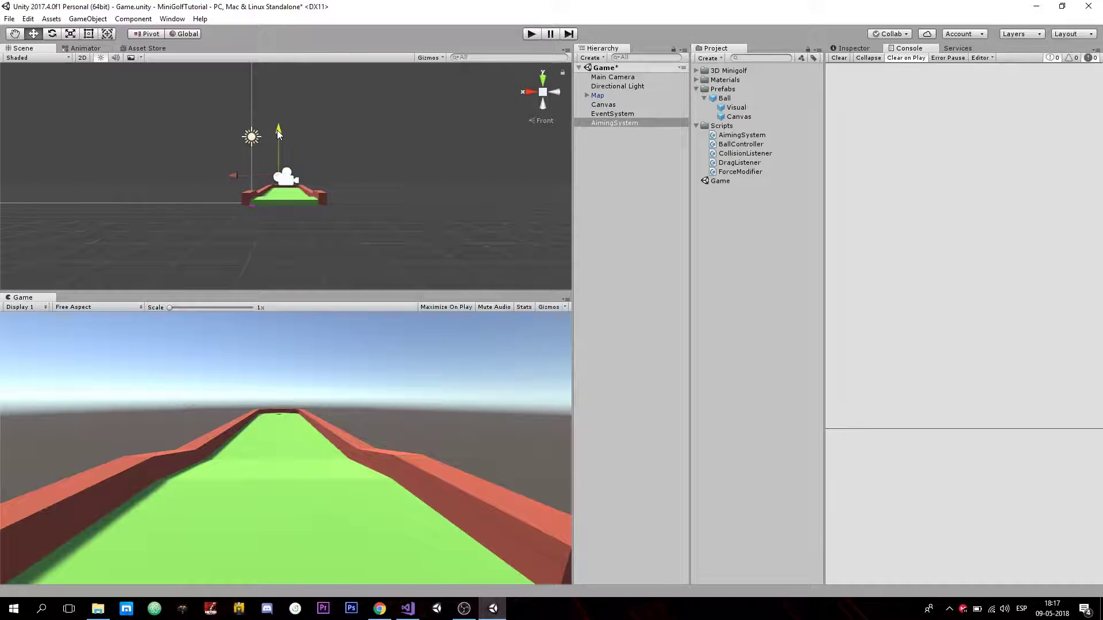
# - Nudge the AimingSystem into place, then play and aim-and-shoot three test balls
pyautogui.moveTo(276, 130); pyautogui.dragTo(281, 134)
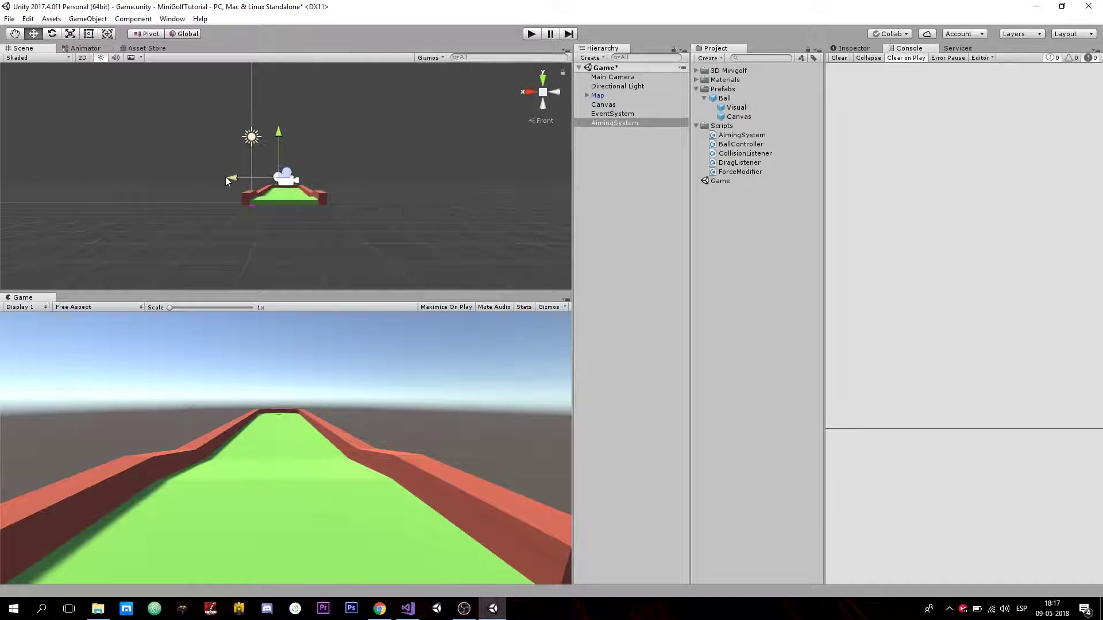
pyautogui.click(525, 36)
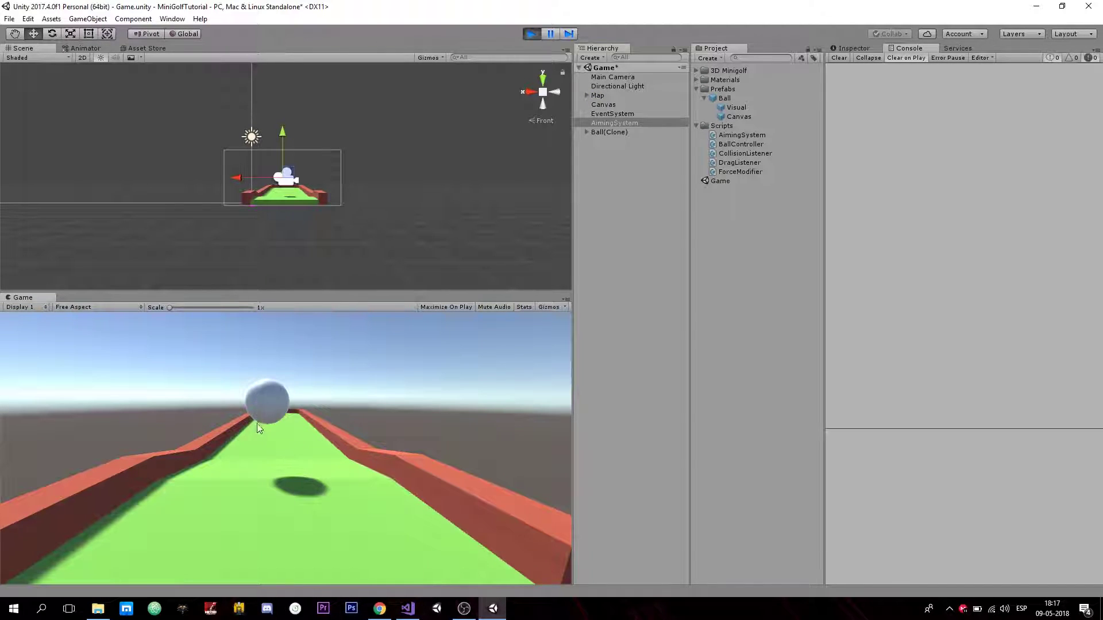
pyautogui.moveTo(258, 428); pyautogui.dragTo(246, 508)
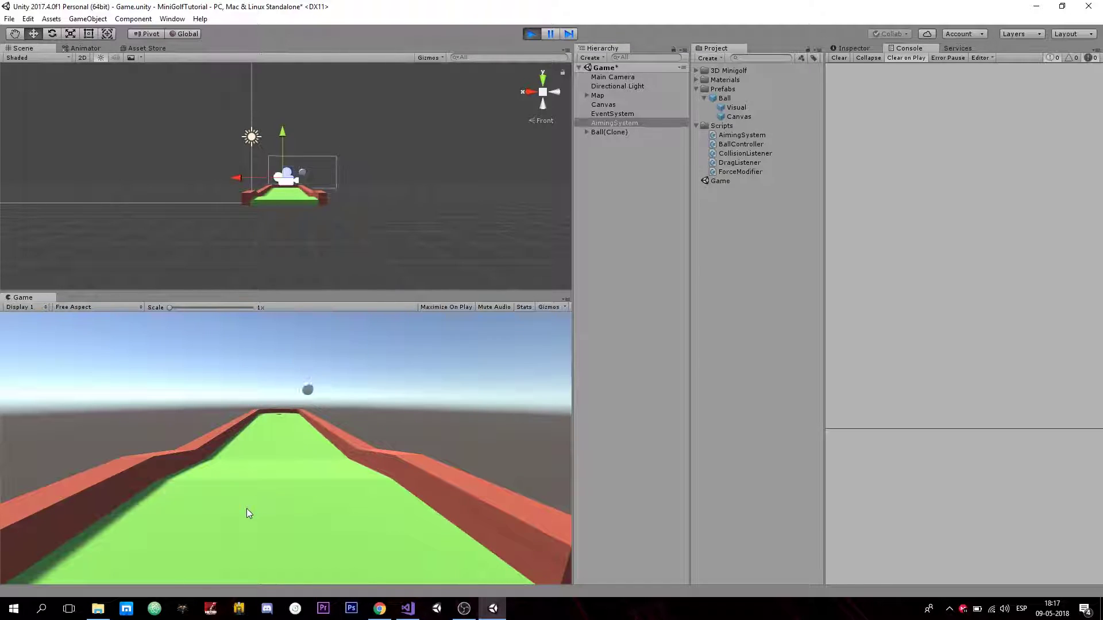
pyautogui.moveTo(258, 400)
pyautogui.mouseDown()
pyautogui.moveTo(271, 487)
pyautogui.moveTo(260, 519)
pyautogui.mouseUp()
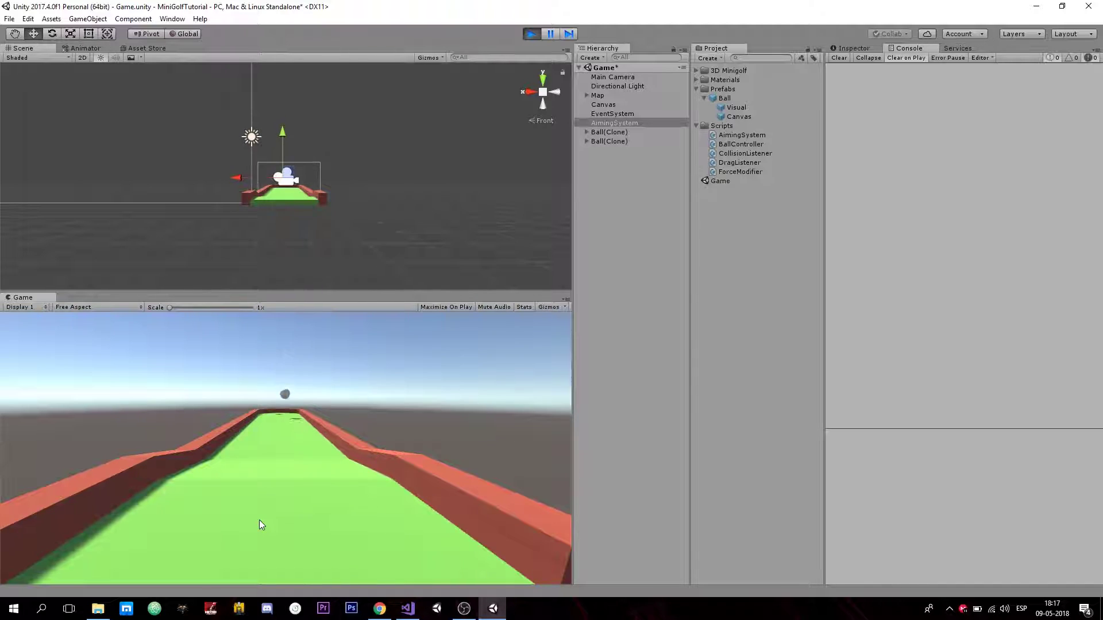
pyautogui.moveTo(265, 441)
pyautogui.mouseDown()
pyautogui.moveTo(244, 488)
pyautogui.moveTo(253, 517)
pyautogui.mouseUp()
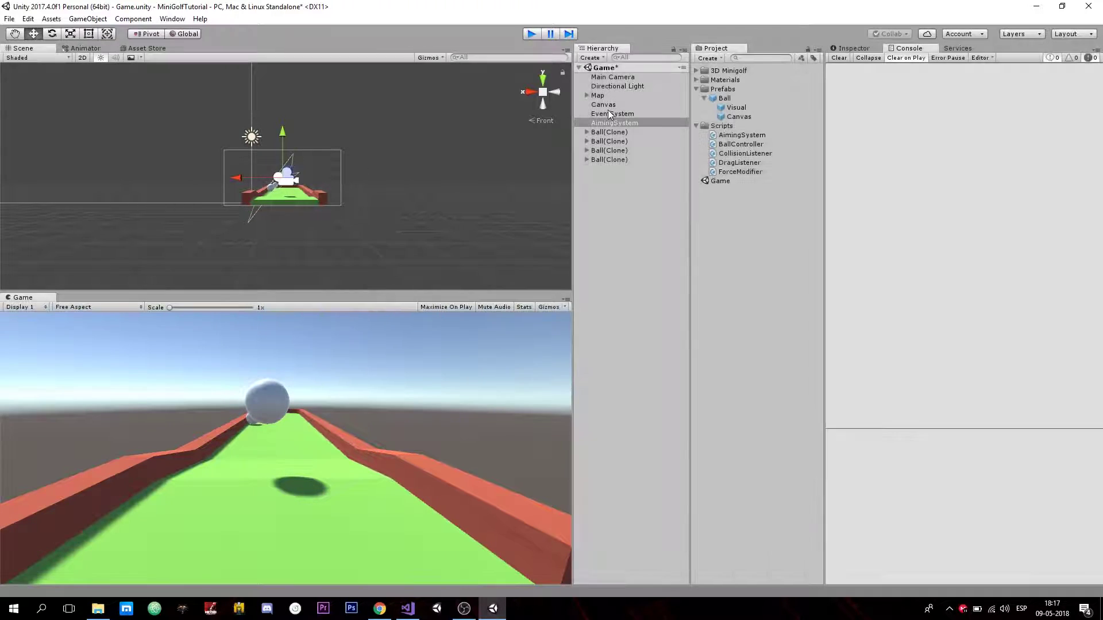
# - Stop play, set the AimingSystem Elevation to 5, and start a new play test
pyautogui.hotkey('ctrl', 'p')
pyautogui.hotkey('ctrl', '3')
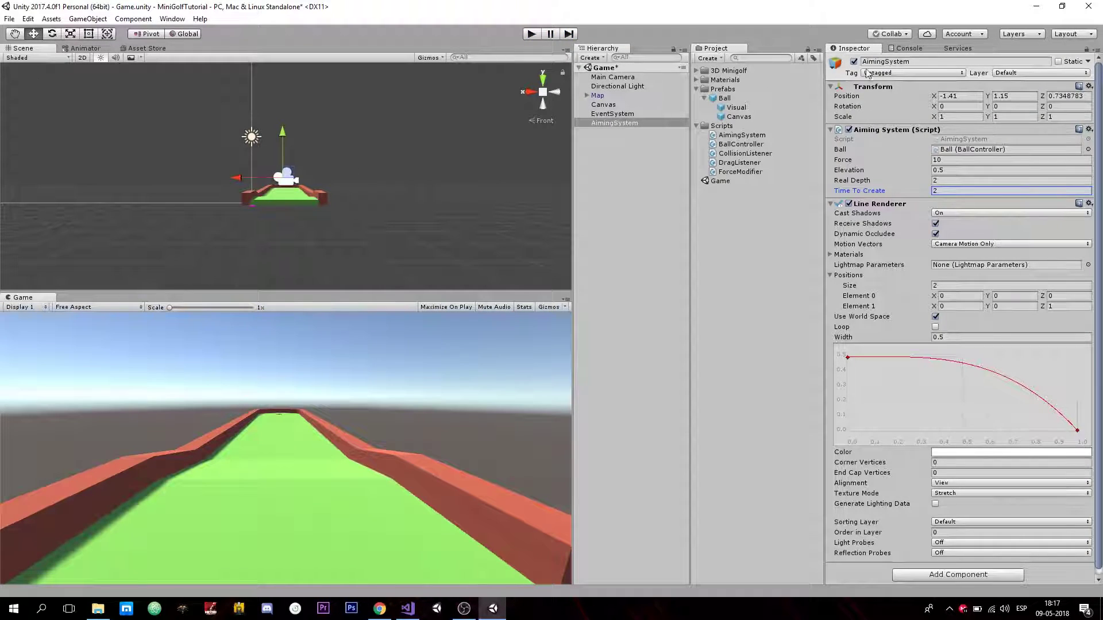
pyautogui.scroll(-1, 931, 341)
pyautogui.scroll(1, 909, 221)
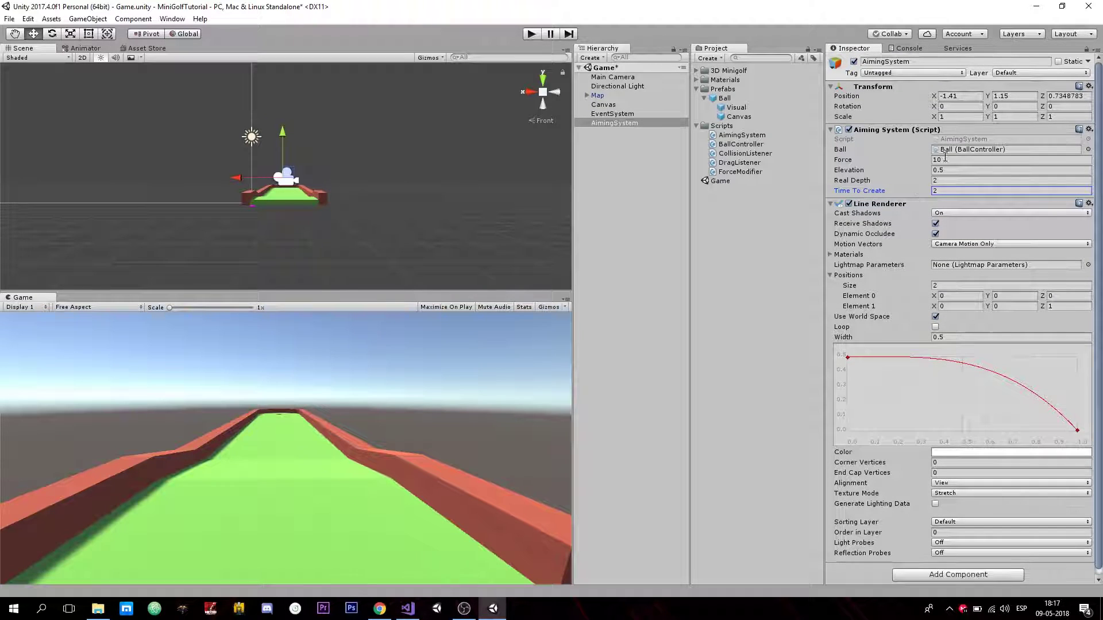
pyautogui.click(945, 161)
pyautogui.click(945, 169)
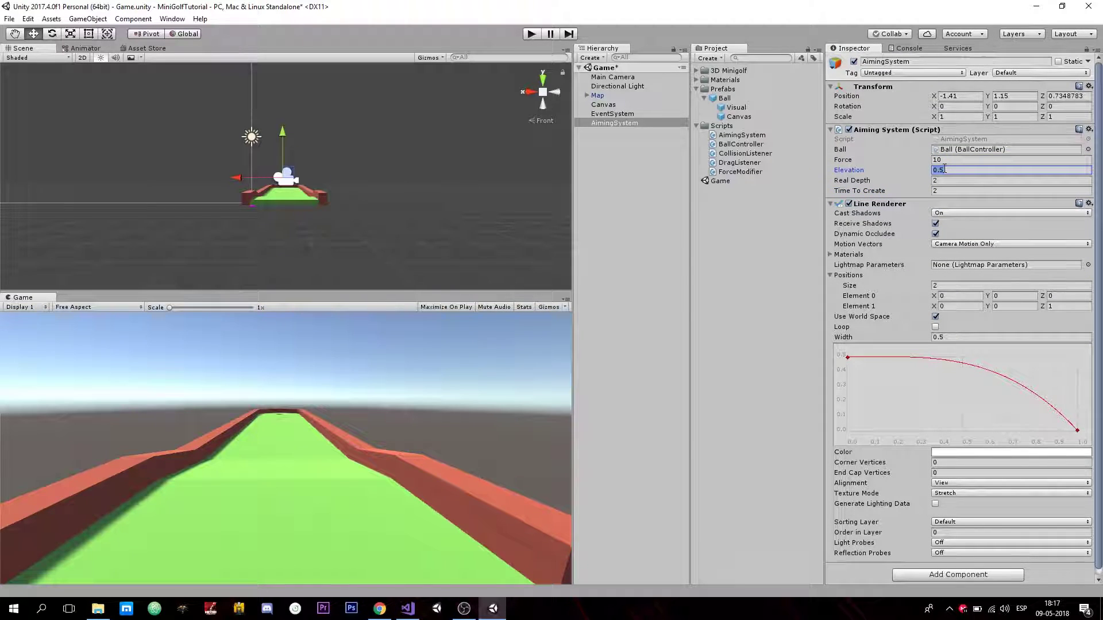
pyautogui.write('5')
pyautogui.click(532, 36)
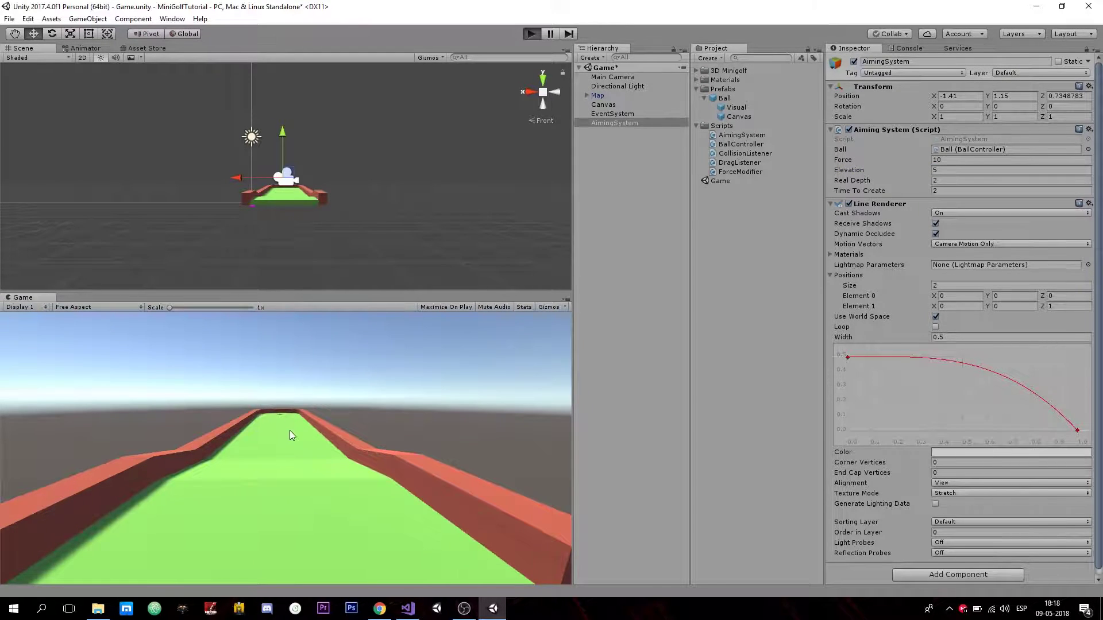
# - Shoot test balls while lowering the Elevation to 1 and then 0.1
pyautogui.moveTo(256, 442); pyautogui.dragTo(249, 562)
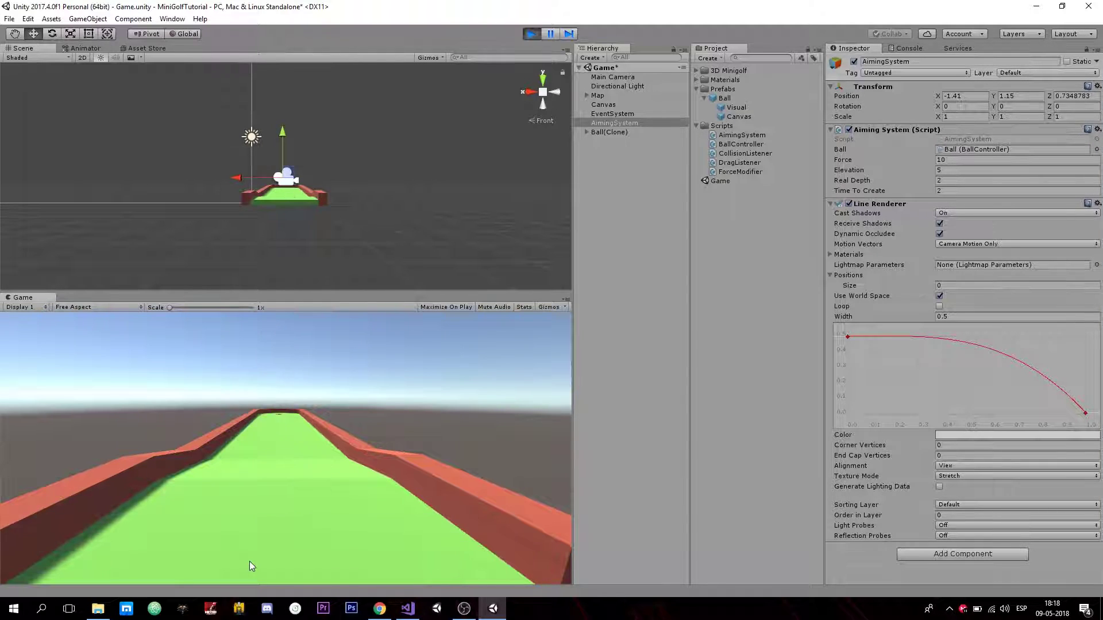
pyautogui.click(950, 170)
pyautogui.write('2')
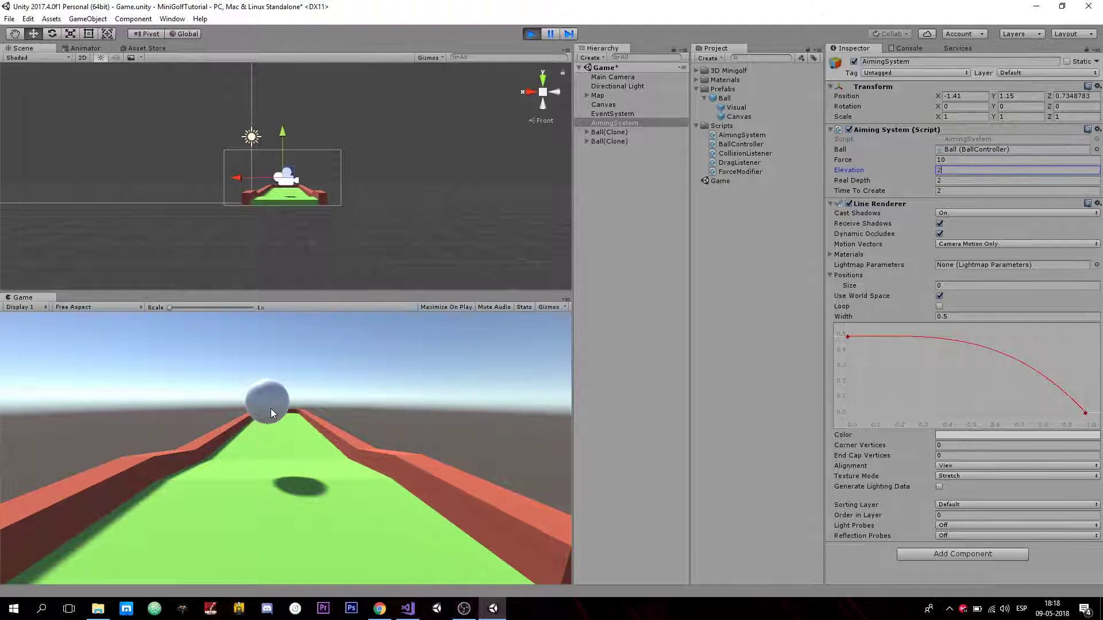
pyautogui.moveTo(270, 408); pyautogui.dragTo(265, 505)
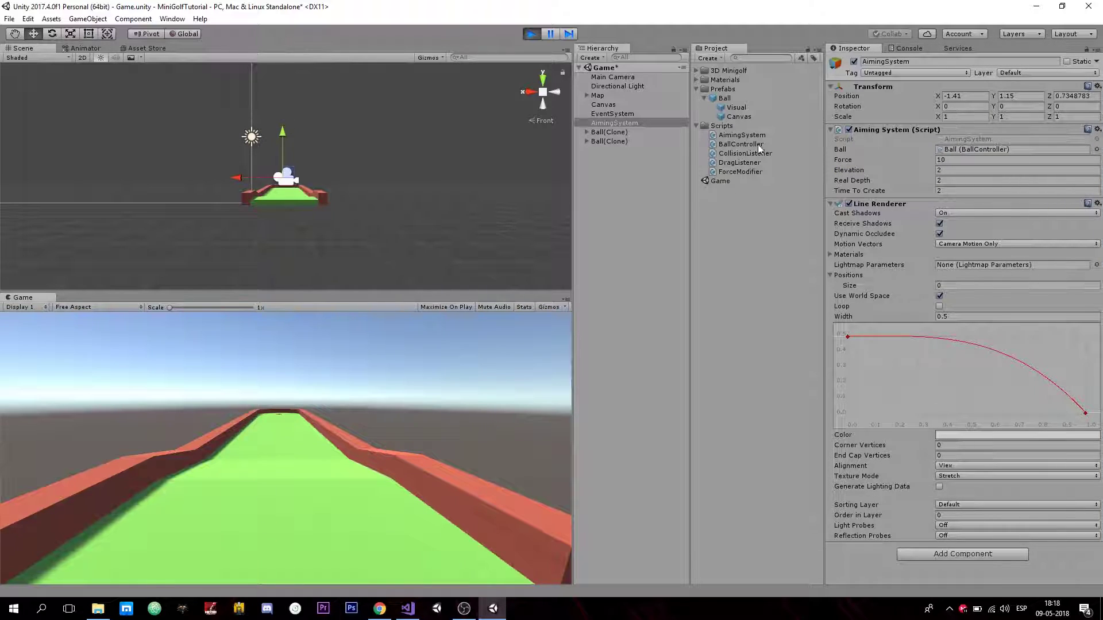
pyautogui.click(959, 171)
pyautogui.write('1')
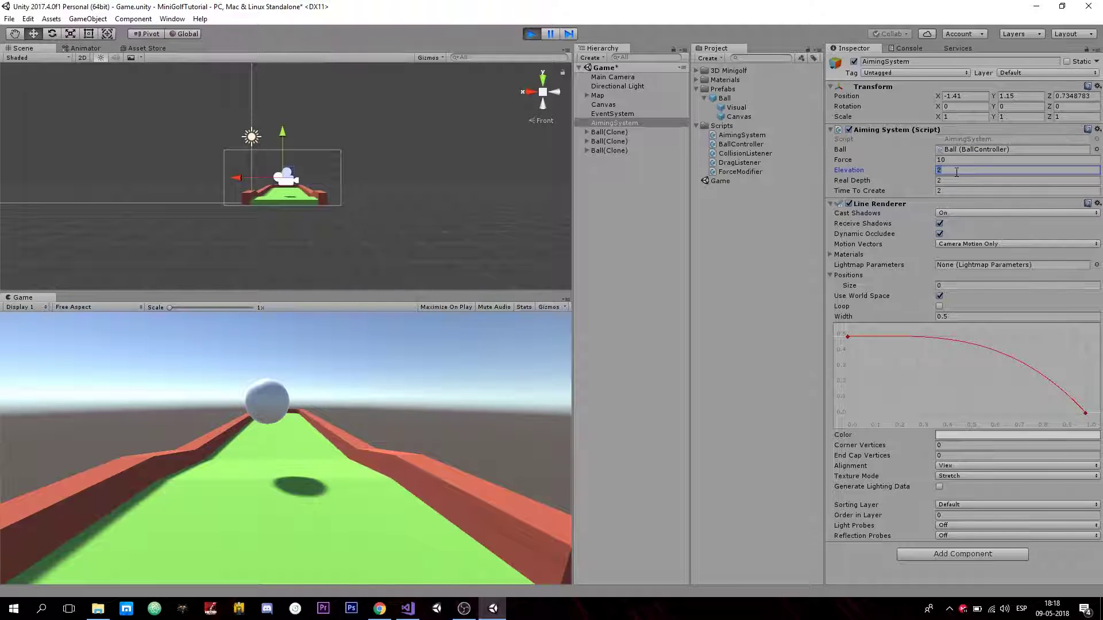
pyautogui.moveTo(264, 414); pyautogui.dragTo(261, 475)
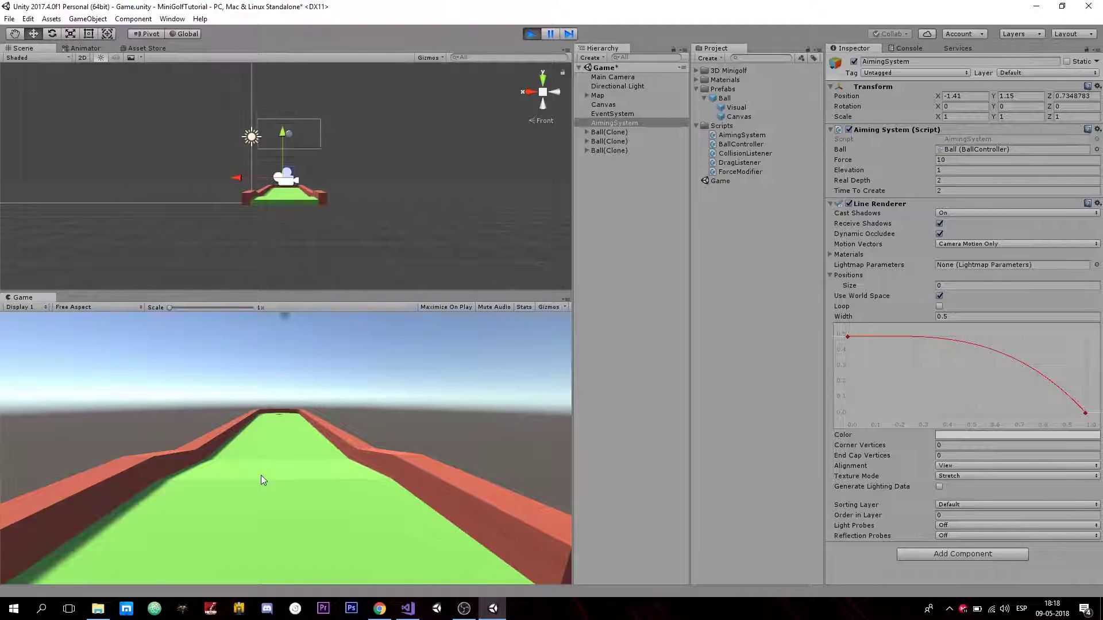
pyautogui.click(952, 171)
pyautogui.write('0.1')
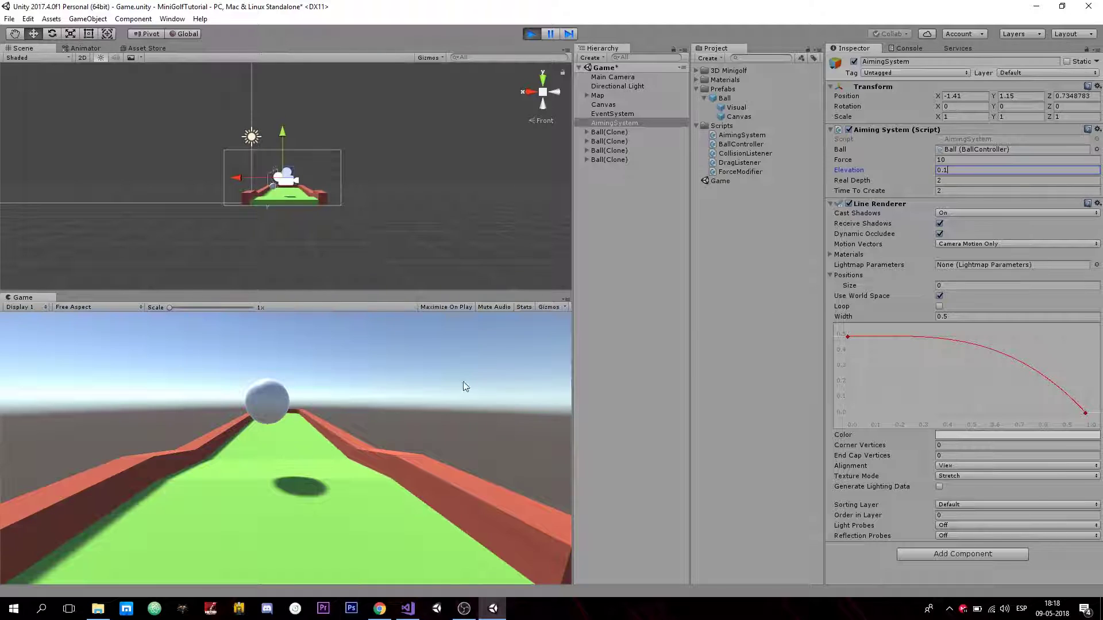
pyautogui.click(257, 519)
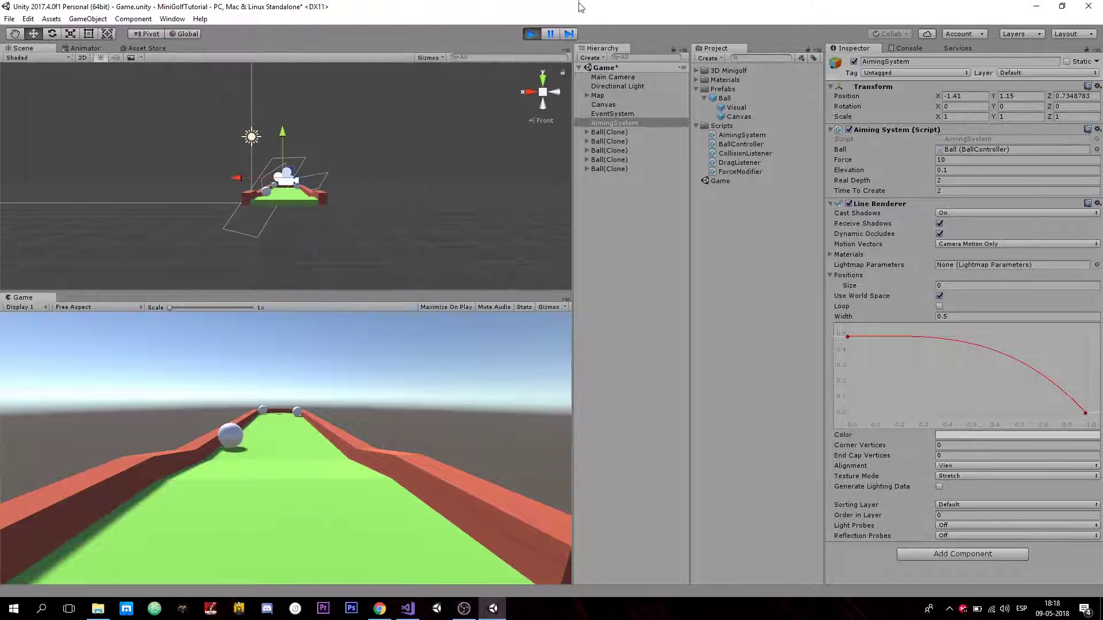
# - Stop the play test and open BallController.cs in Visual Studio
pyautogui.click(532, 37)
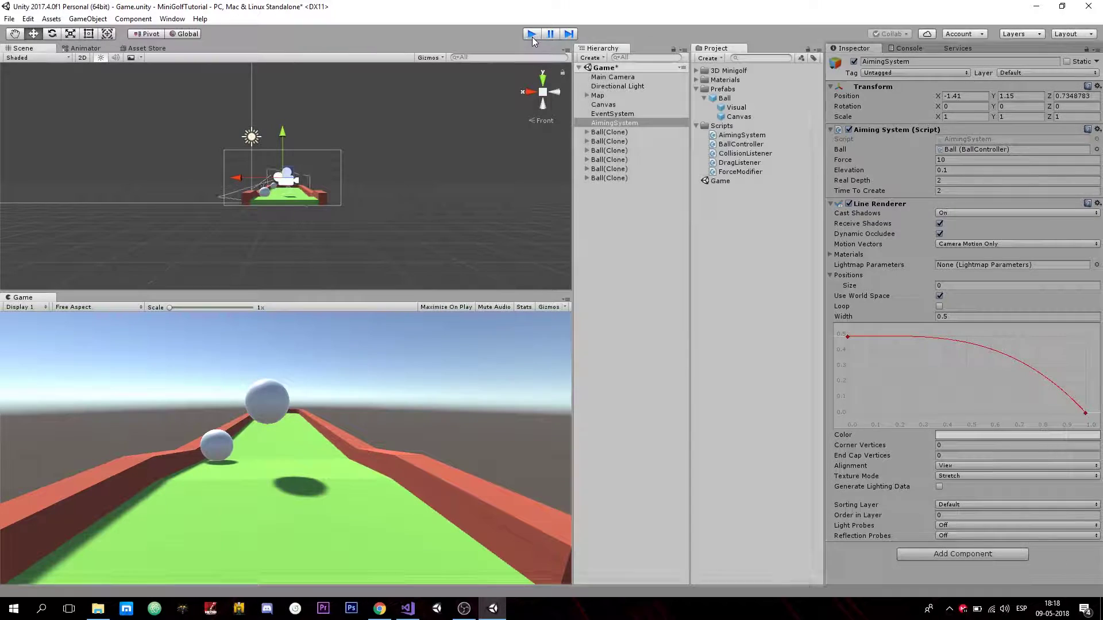
pyautogui.click(412, 608)
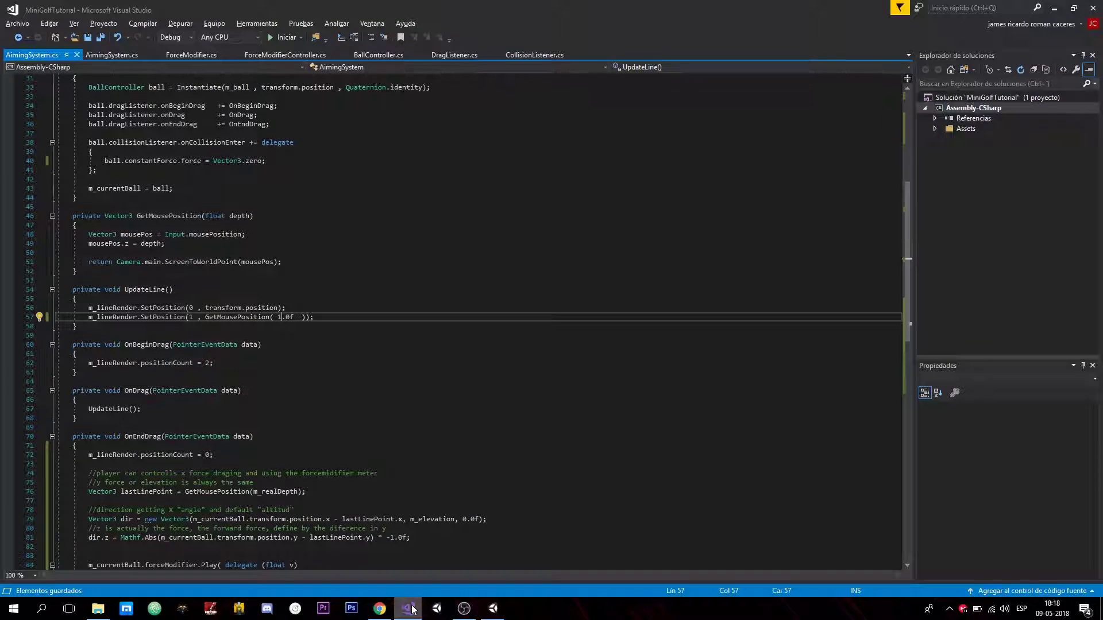
pyautogui.scroll(7, 397, 316)
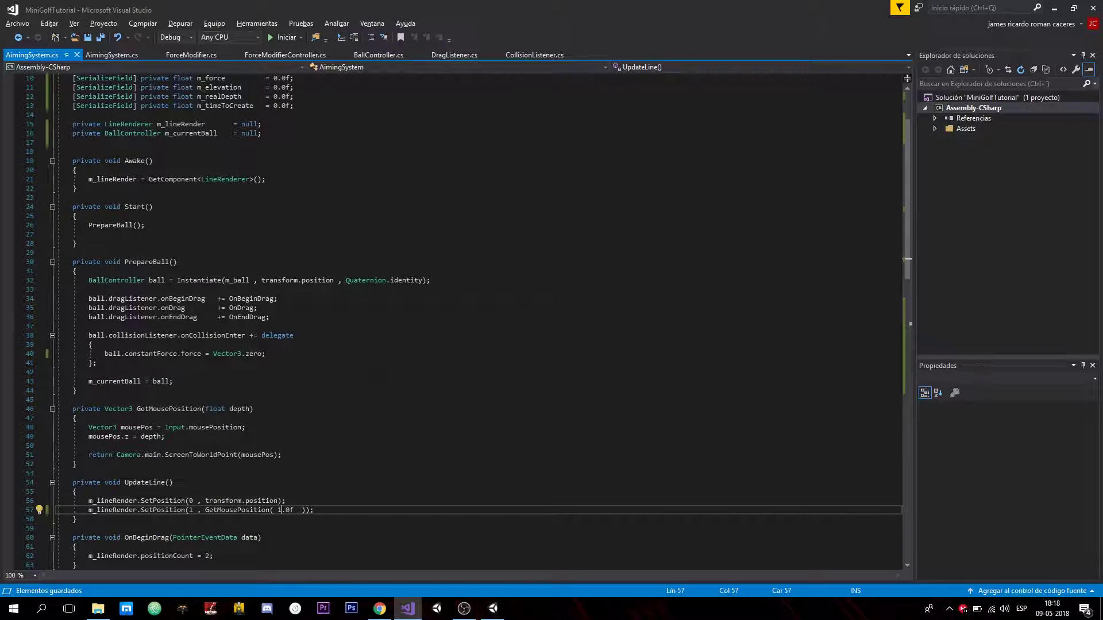
pyautogui.scroll(3, 385, 230)
pyautogui.click(378, 56)
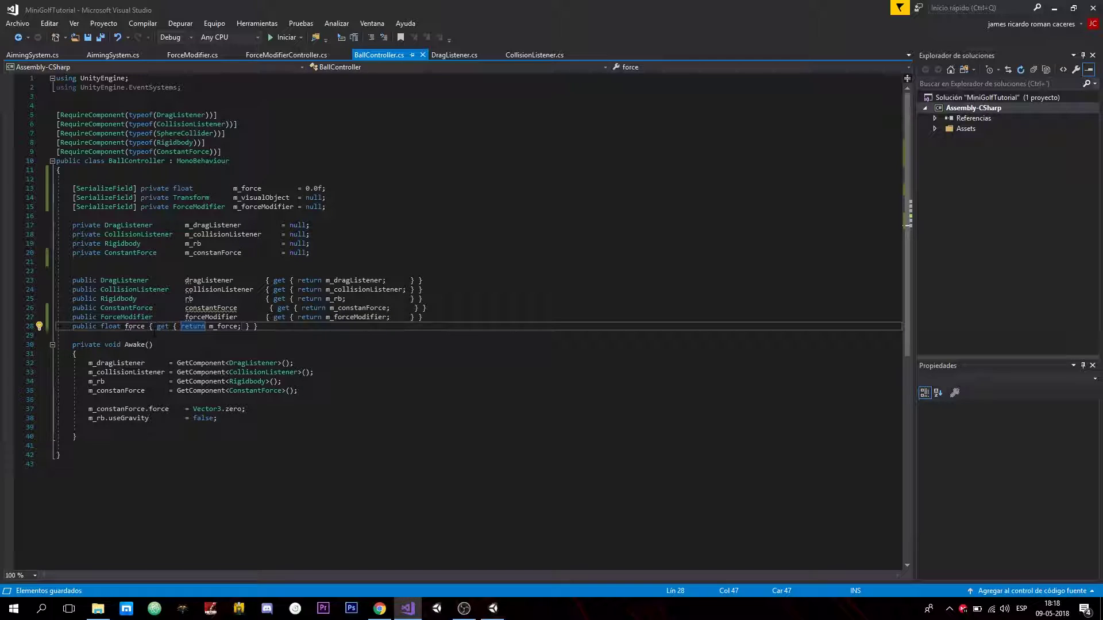
# - Indent the force property's getter and name to match the other columns
pyautogui.click(154, 327)
pyautogui.press('Tab')
pyautogui.press('Tab')
pyautogui.press('Tab')
pyautogui.press('Tab')
pyautogui.press('Tab')
pyautogui.press('Tab')
pyautogui.press('Tab')
pyautogui.press('Tab')
pyautogui.press('Down')
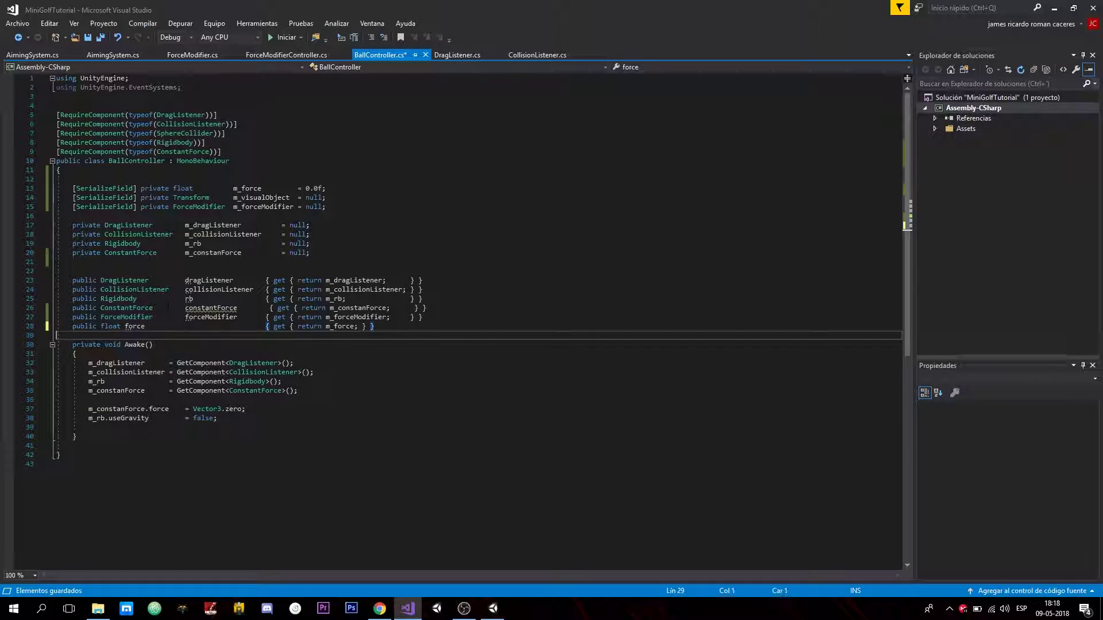
pyautogui.press('Up')
pyautogui.press('Up')
pyautogui.press('Down')
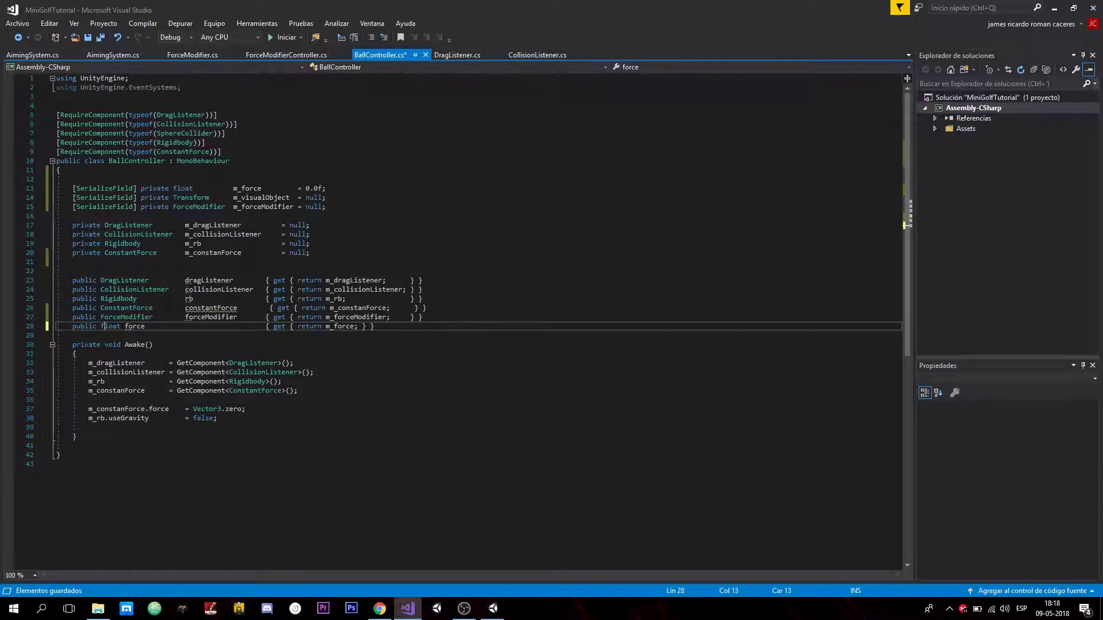
pyautogui.hotkey('ctrl', 'Right')
pyautogui.hotkey('ctrl', 'Right')
pyautogui.press('Tab')
pyautogui.press('Tab')
pyautogui.press('Tab')
pyautogui.press('Tab')
# - Trim extra whitespace so the constantForce and force getters align, then save
pyautogui.click(188, 327)
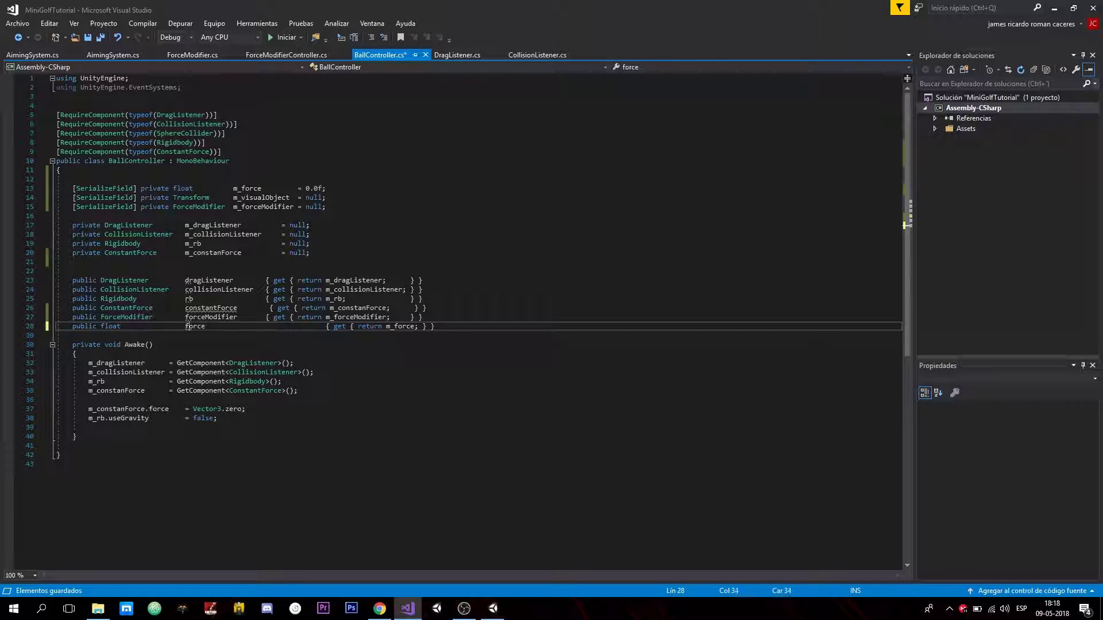
pyautogui.click(272, 308)
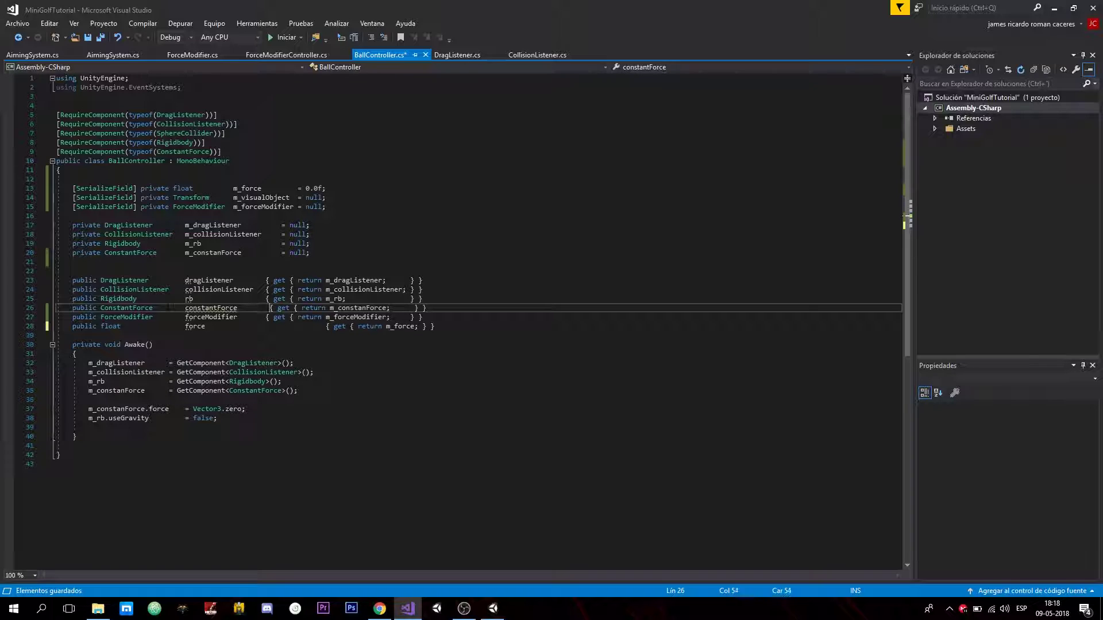
pyautogui.press('BackSpace')
pyautogui.press('Down')
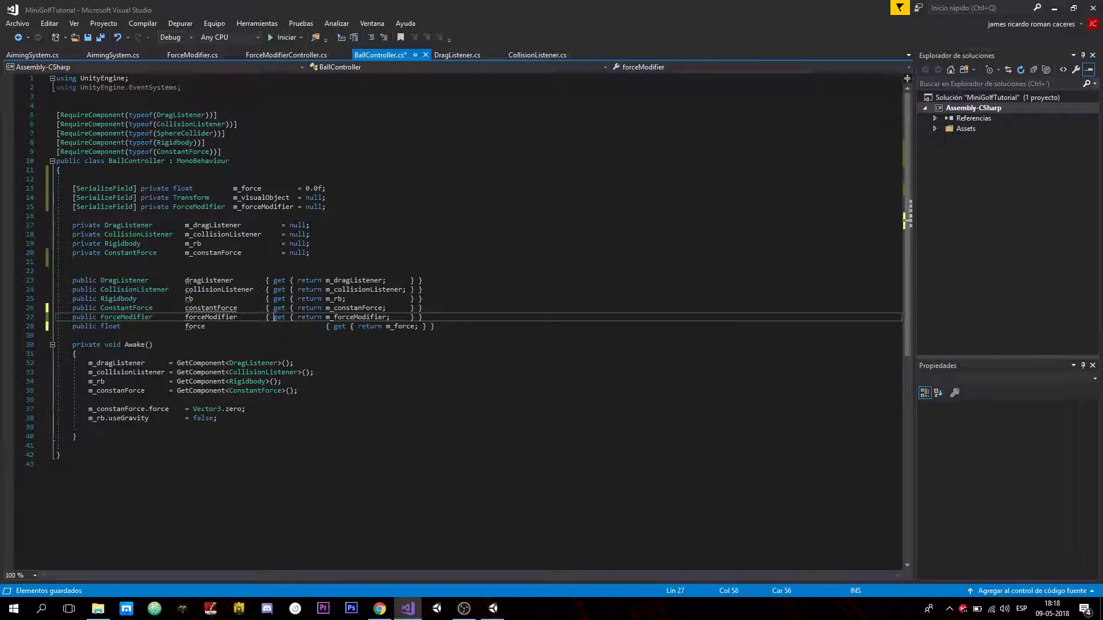
pyautogui.press('Down')
pyautogui.press('Delete')
pyautogui.press('Delete')
pyautogui.press('Delete')
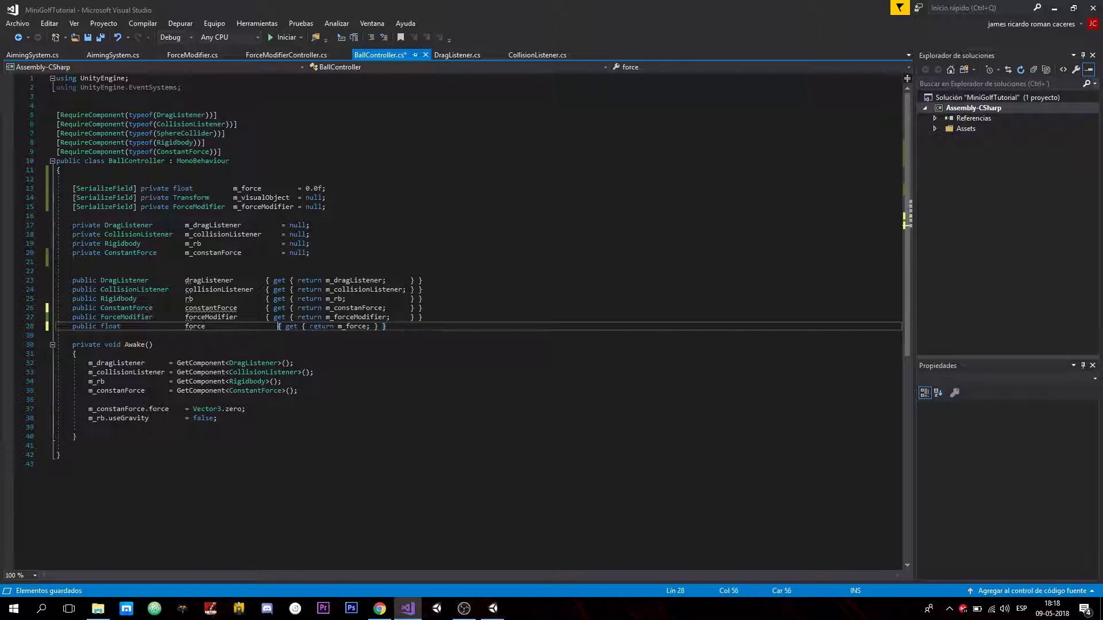
pyautogui.press('BackSpace')
pyautogui.press('BackSpace')
pyautogui.press('BackSpace')
pyautogui.hotkey('ctrl', 's')
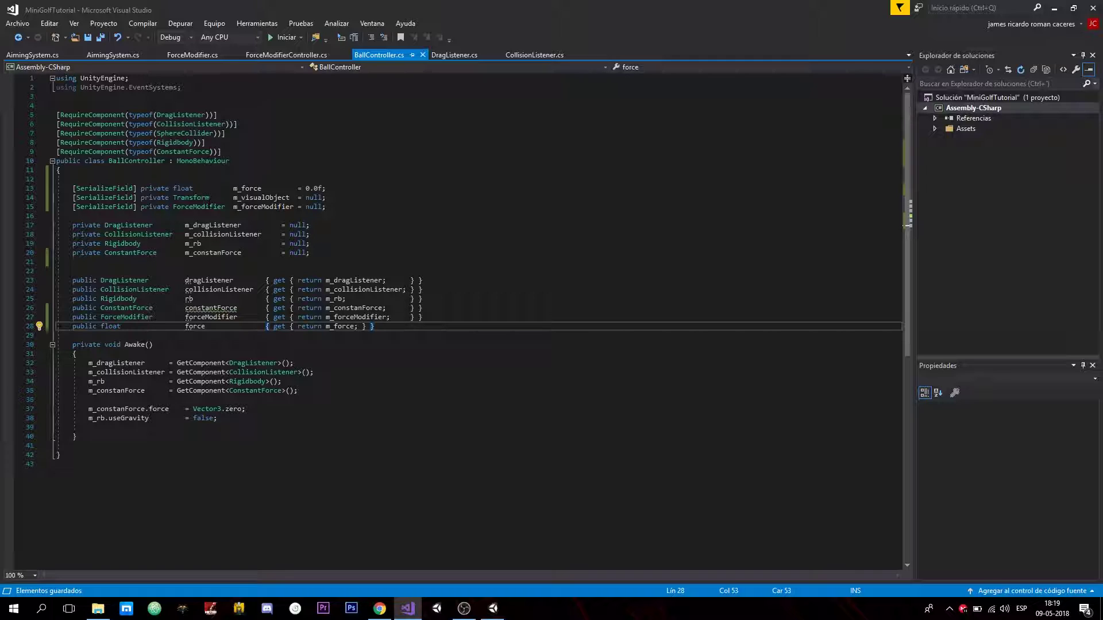
# - Below the force property, declare 'public Transform visualObject'
pyautogui.moveTo(326, 198); pyautogui.dragTo(142, 197)
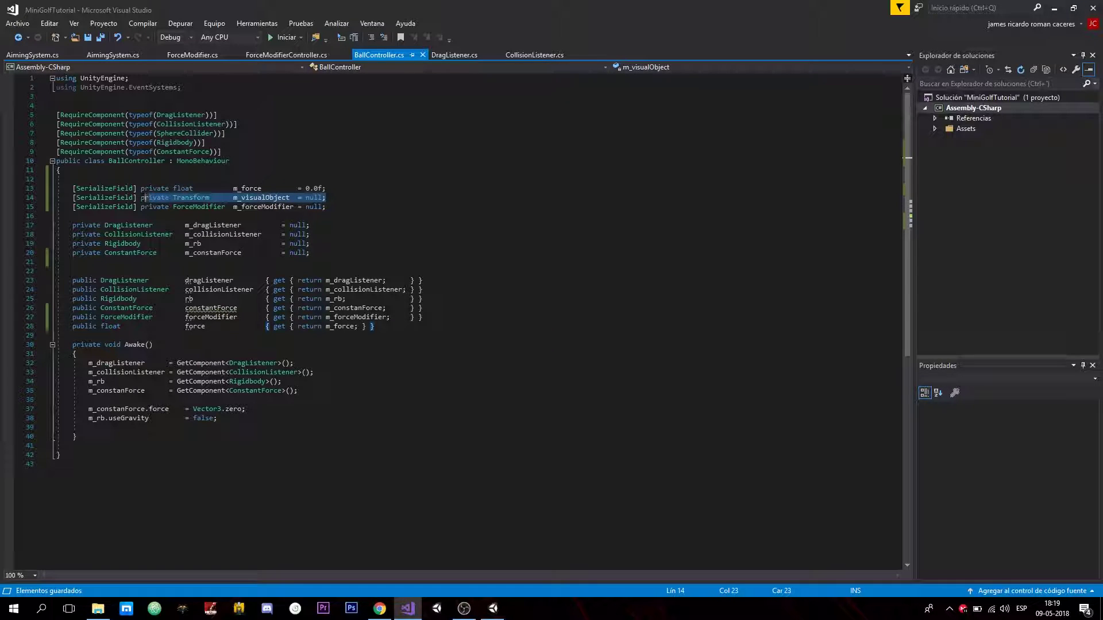
pyautogui.click(401, 328)
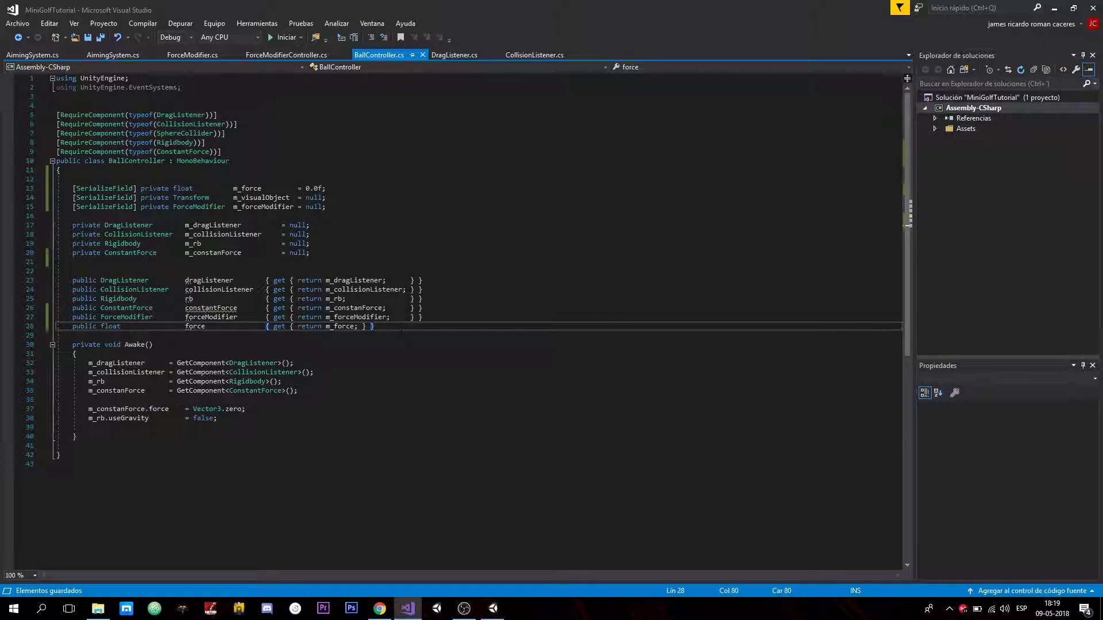
pyautogui.press('Return')
pyautogui.write('publi')
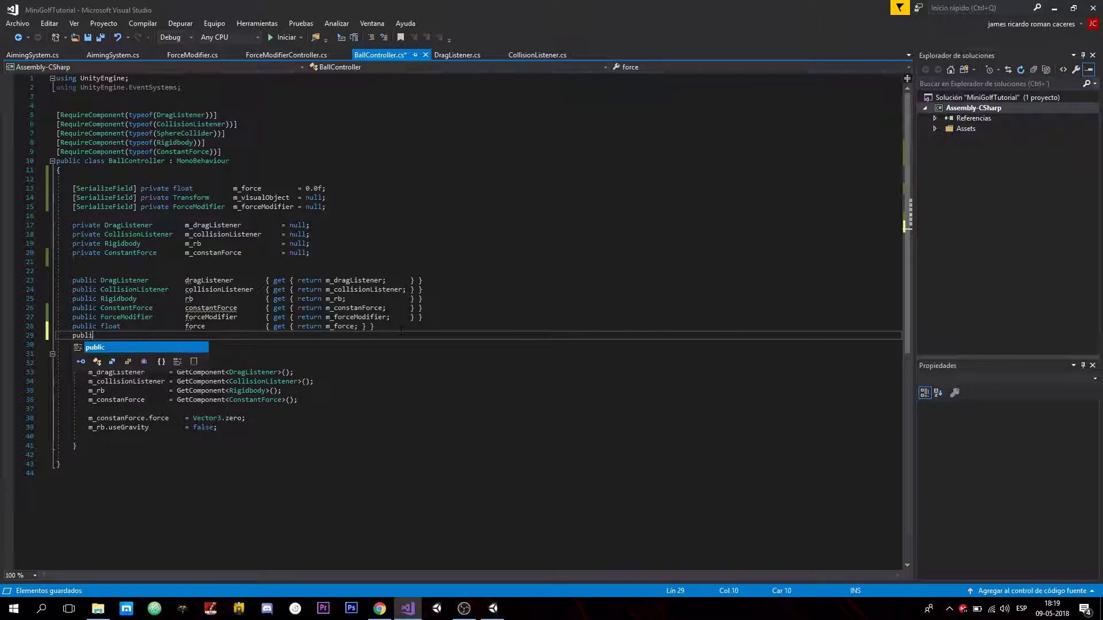
pyautogui.write('c visu')
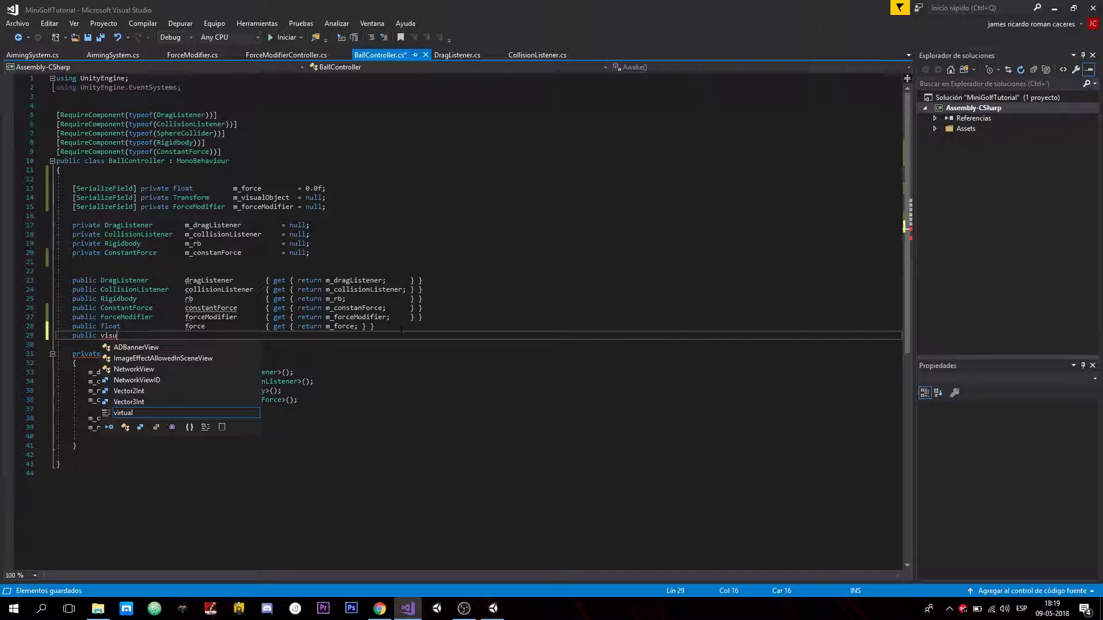
pyautogui.press('BackSpace')
pyautogui.press('BackSpace')
pyautogui.press('BackSpace')
pyautogui.press('BackSpace')
pyautogui.write('TRan')
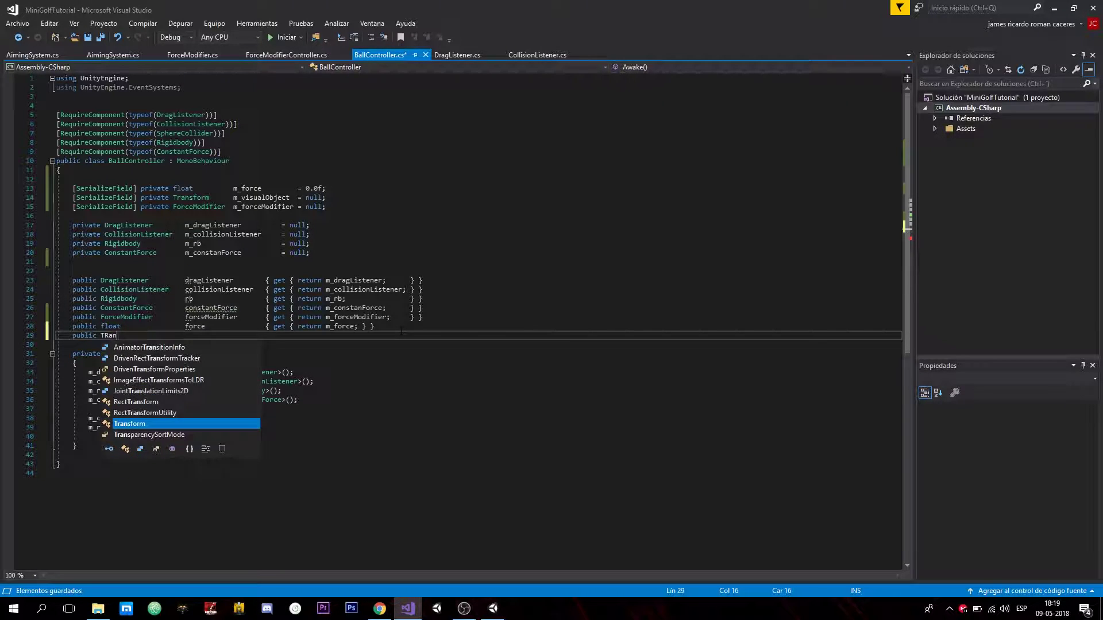
pyautogui.press('Tab')
pyautogui.press('Tab')
pyautogui.press('Tab')
pyautogui.press('Tab')
pyautogui.write('vi')
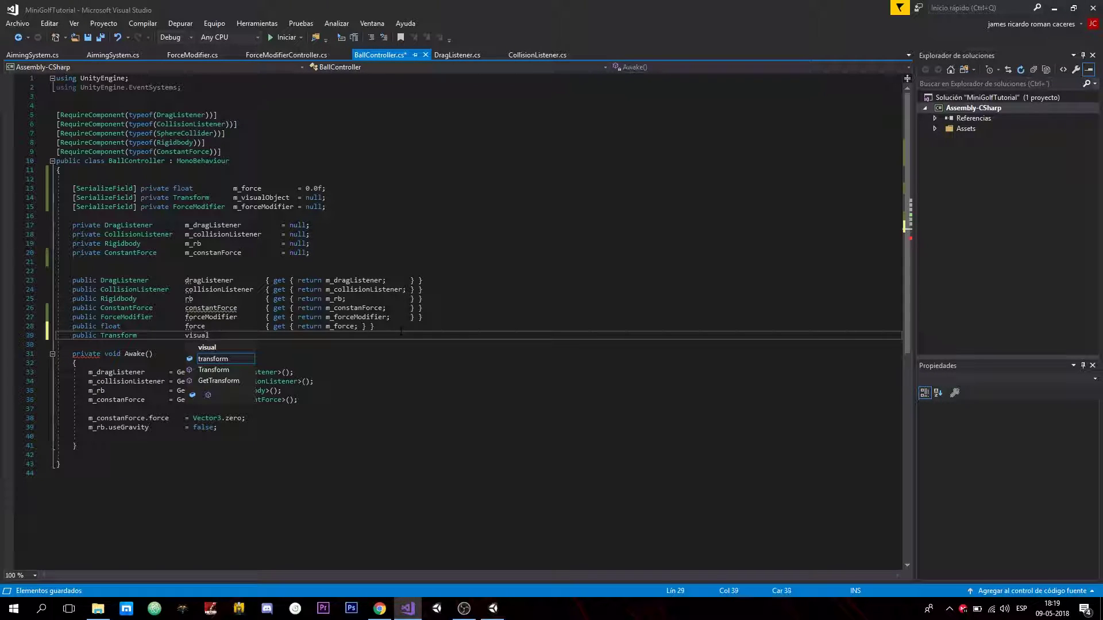
pyautogui.write('j')
pyautogui.press('Tab')
pyautogui.press('Tab')
pyautogui.press('Tab')
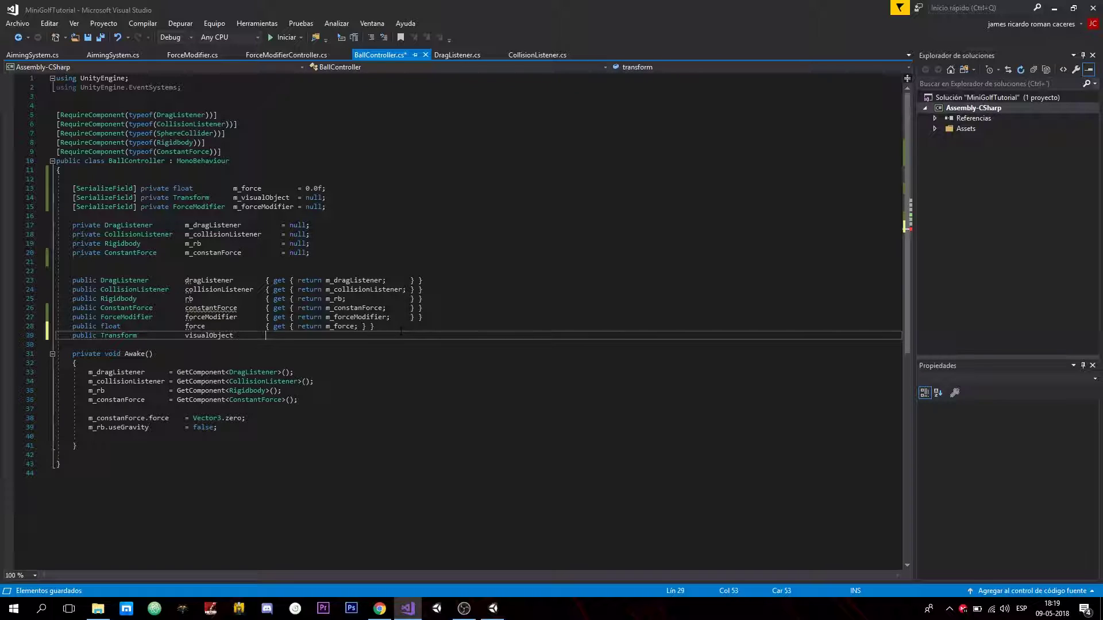
# - Give it the body '{ get { return m_visualObject; } }' and save the script
pyautogui.write('{')
pyautogui.press('Right')
pyautogui.press('Right')
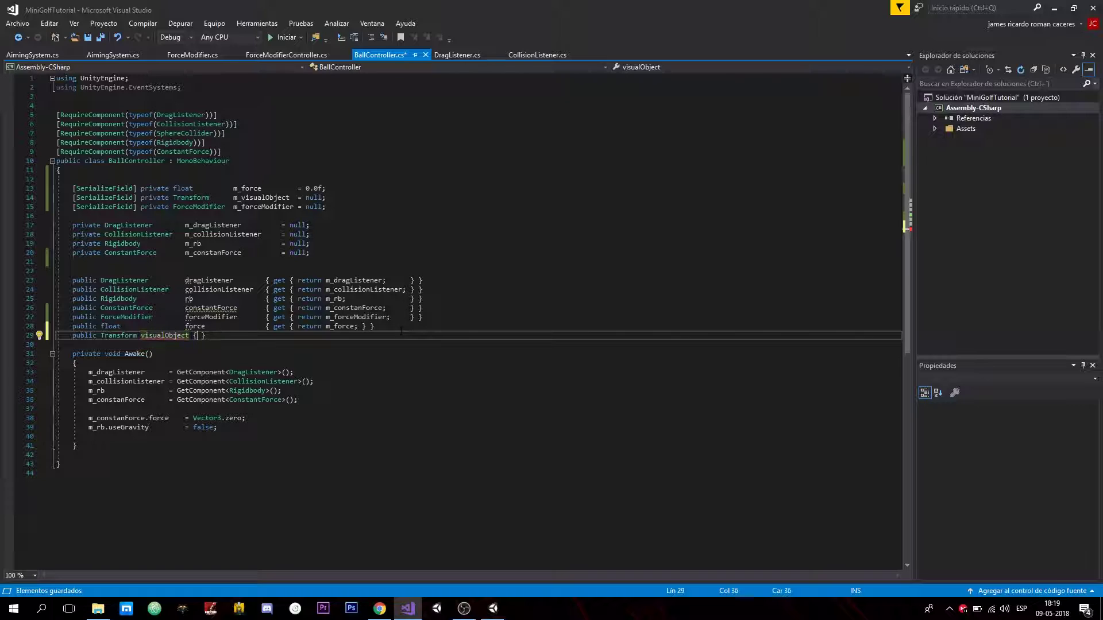
pyautogui.write('get')
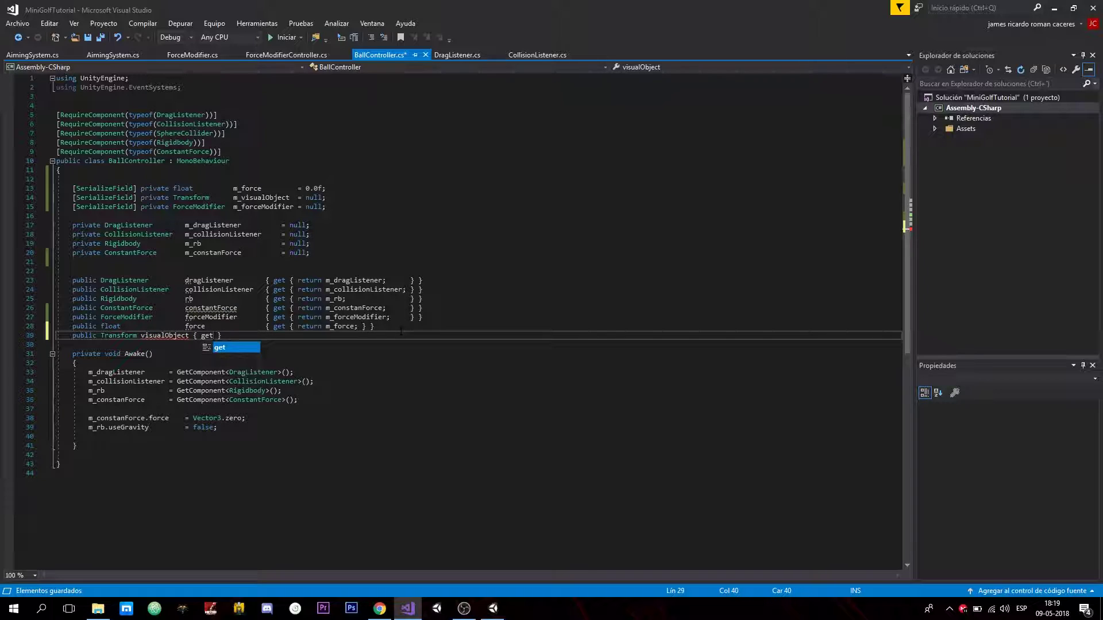
pyautogui.write(' ñ')
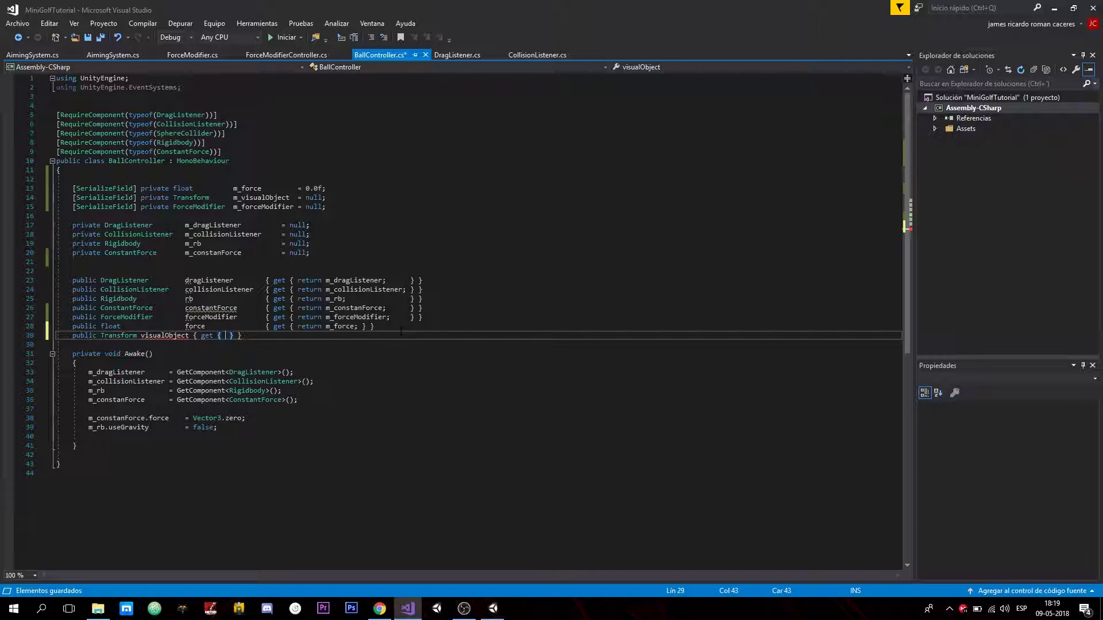
pyautogui.write('returnm_')
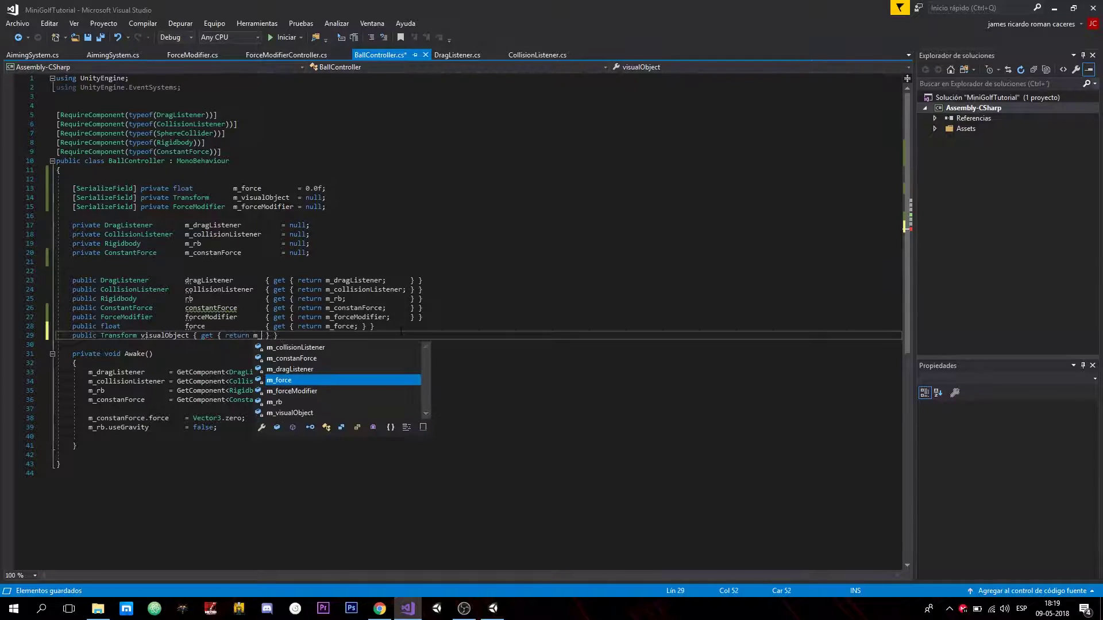
pyautogui.write('vi')
pyautogui.press('Tab')
pyautogui.write(';')
pyautogui.hotkey('ctrl', 's')
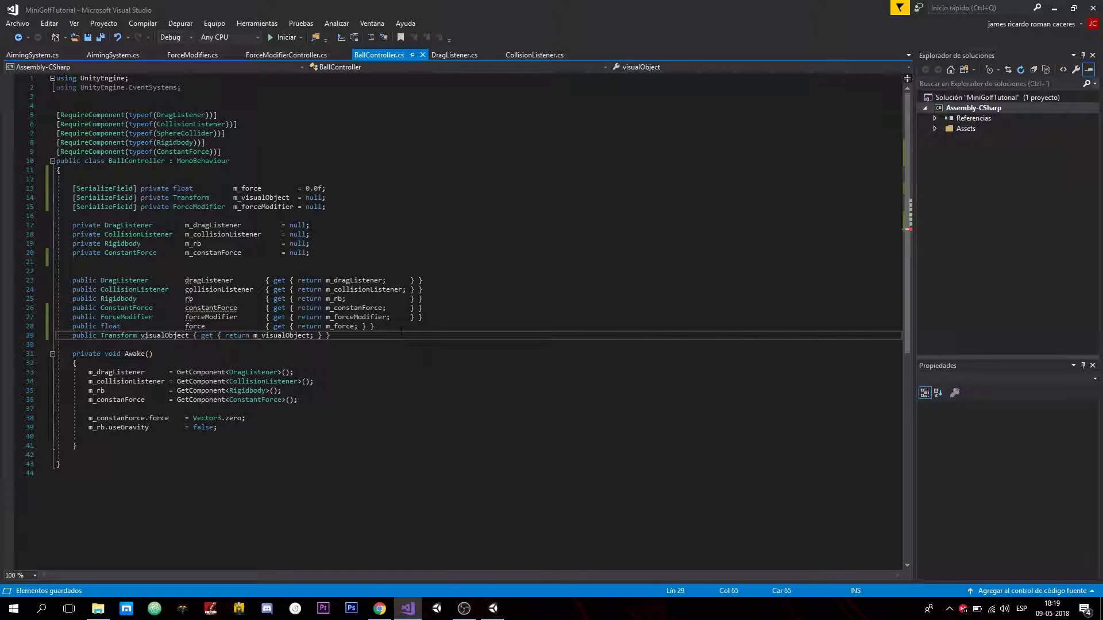
# - Open AimingSystem.cs and scroll to the OnDrag method
pyautogui.click(75, 271)
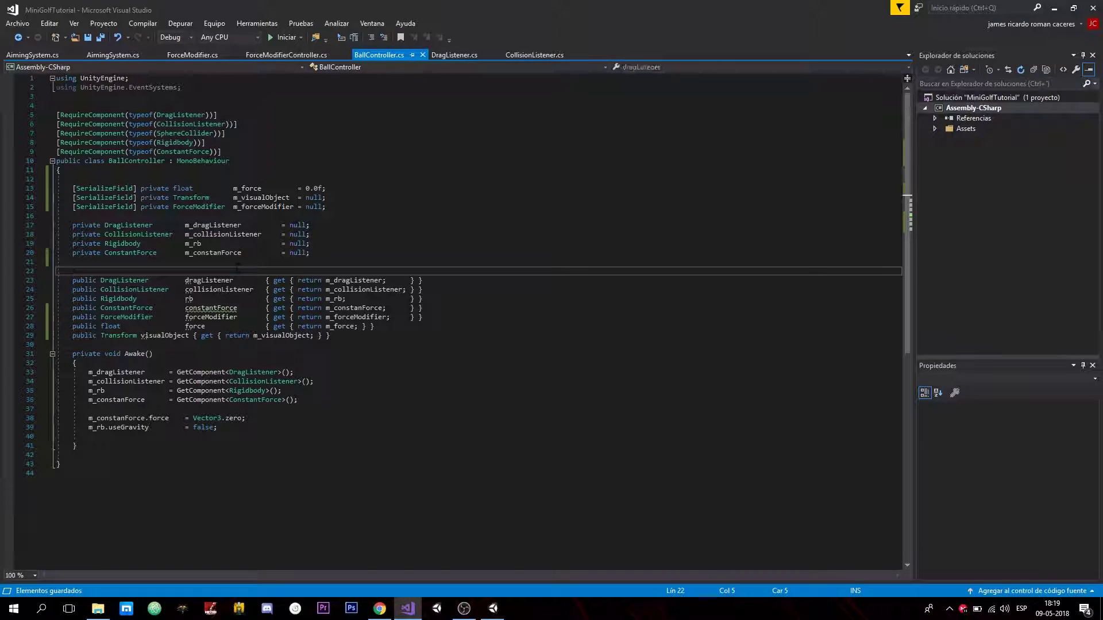
pyautogui.click(80, 57)
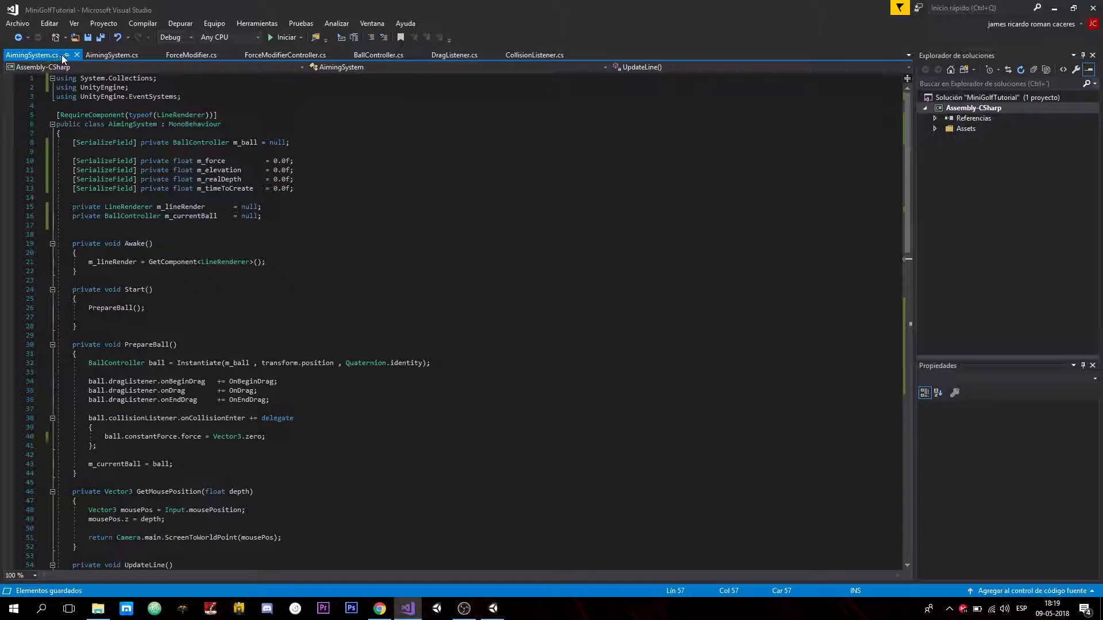
pyautogui.scroll(-6, 261, 224)
pyautogui.scroll(4, 261, 224)
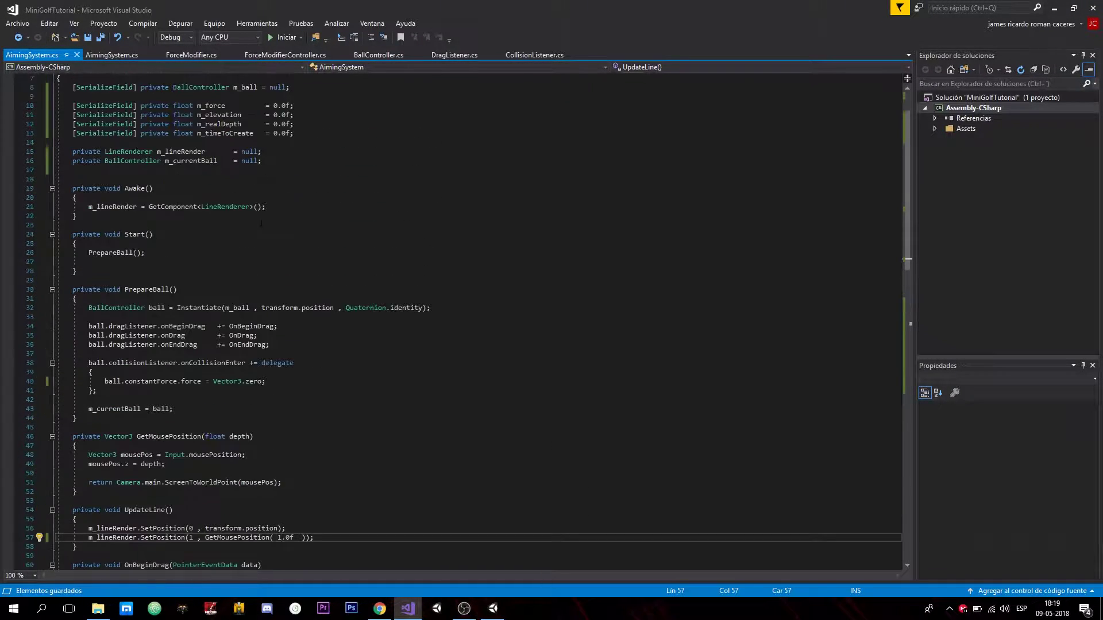
pyautogui.scroll(2, 477, 322)
pyautogui.scroll(-6, 260, 226)
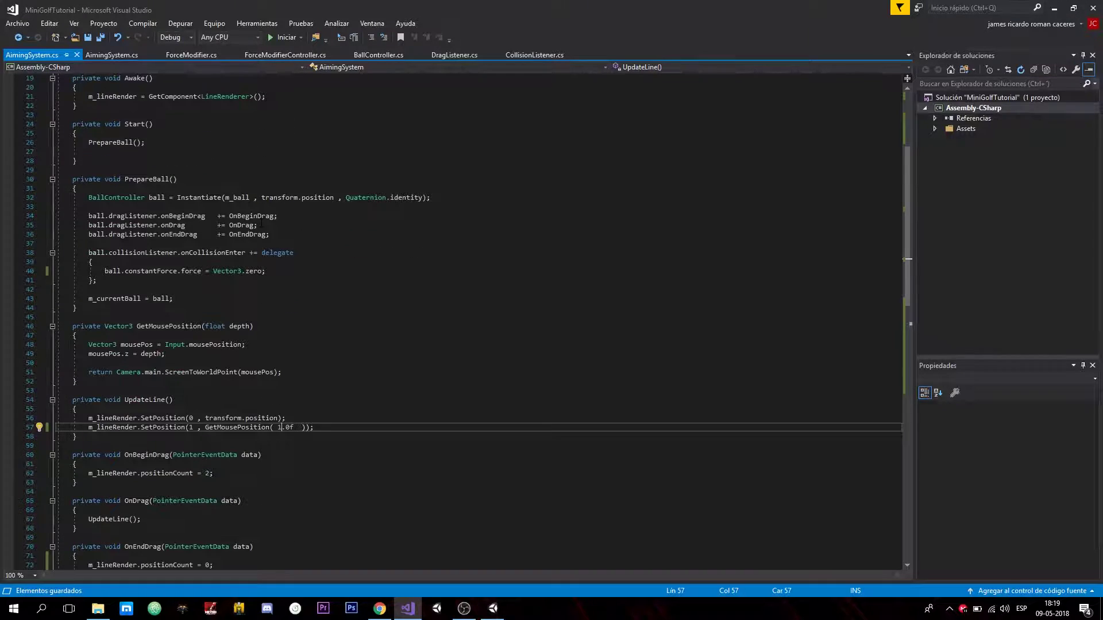
pyautogui.scroll(-6, 260, 226)
pyautogui.scroll(-3, 260, 225)
pyautogui.scroll(3, 261, 226)
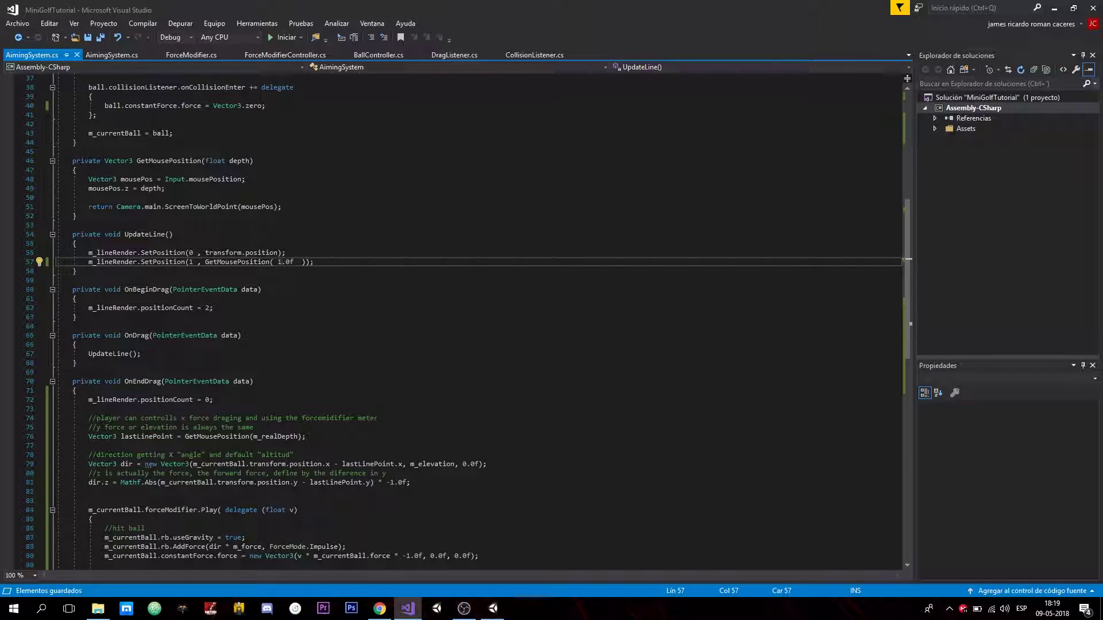
pyautogui.scroll(1, 469, 323)
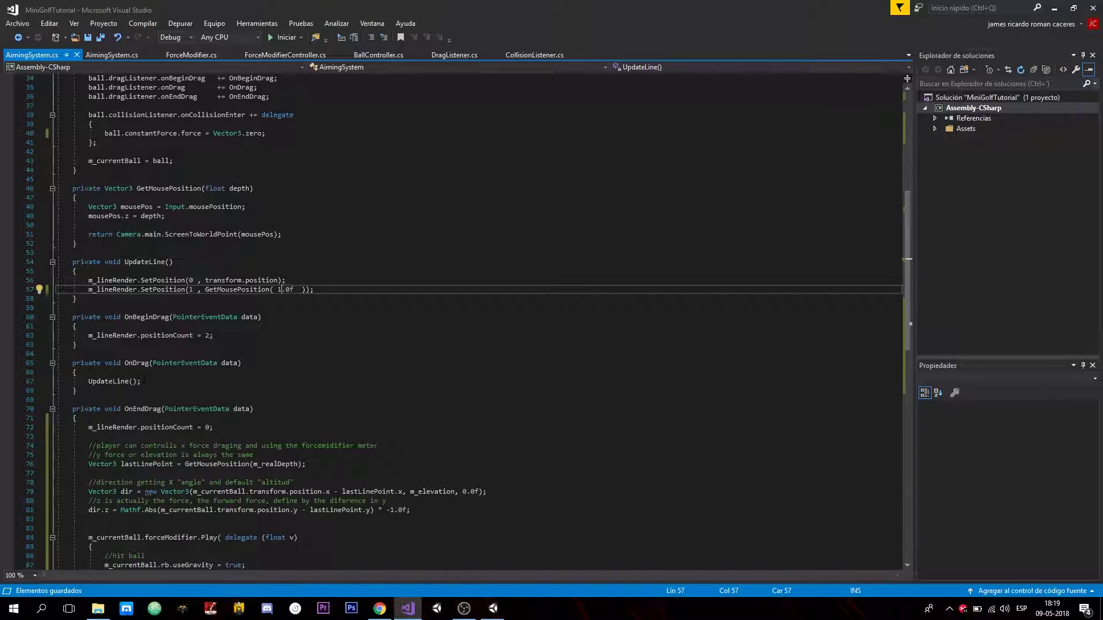
# - Below UpdateLine, add 'm_currentBall.visualObject.transform.position = GetMousePosition('
pyautogui.click(158, 379)
pyautogui.press('Return')
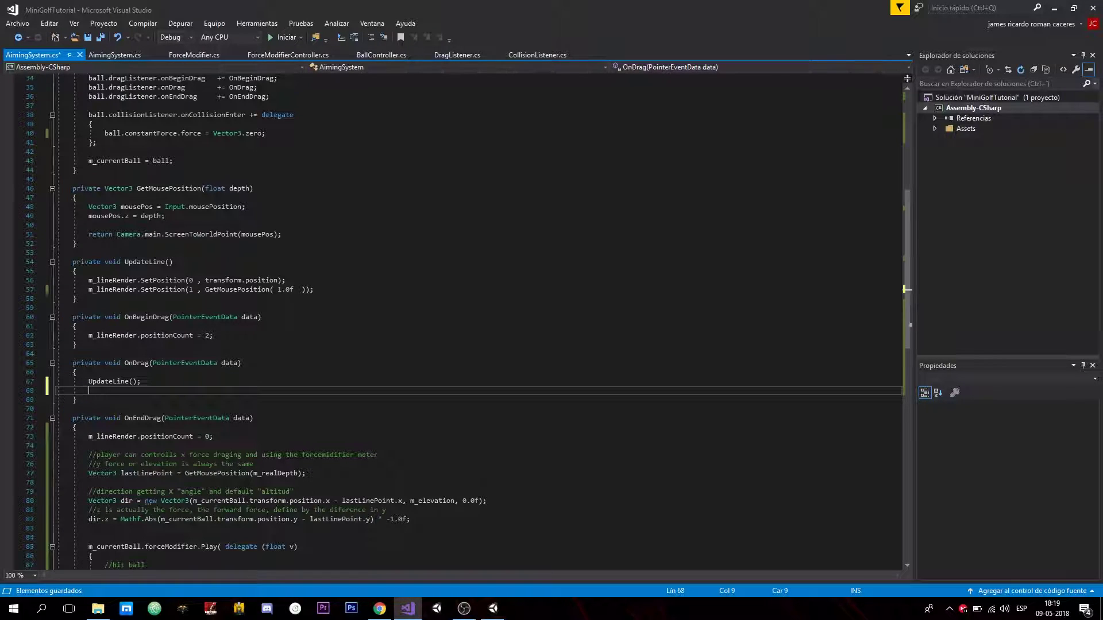
pyautogui.write('m_currentBall.')
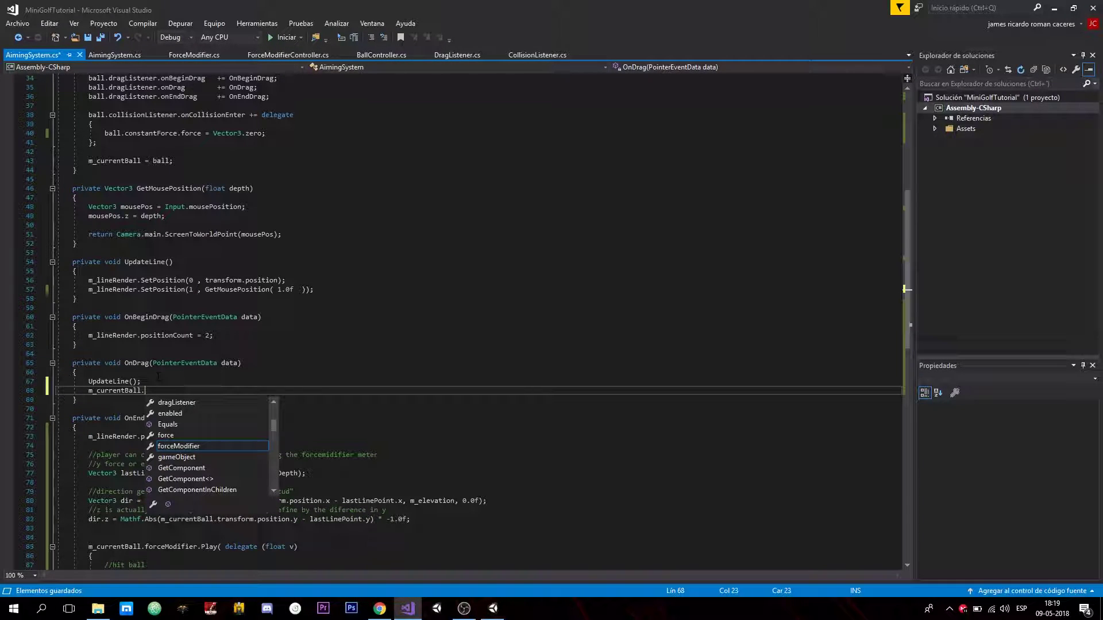
pyautogui.write('vi')
pyautogui.press('Tab')
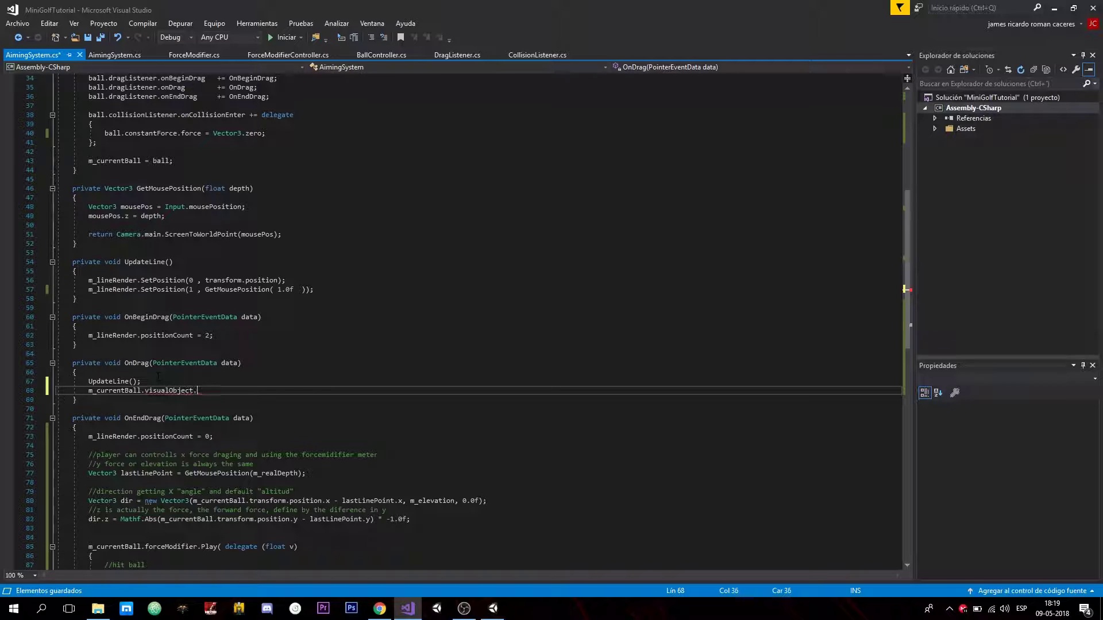
pyautogui.write('tr.po')
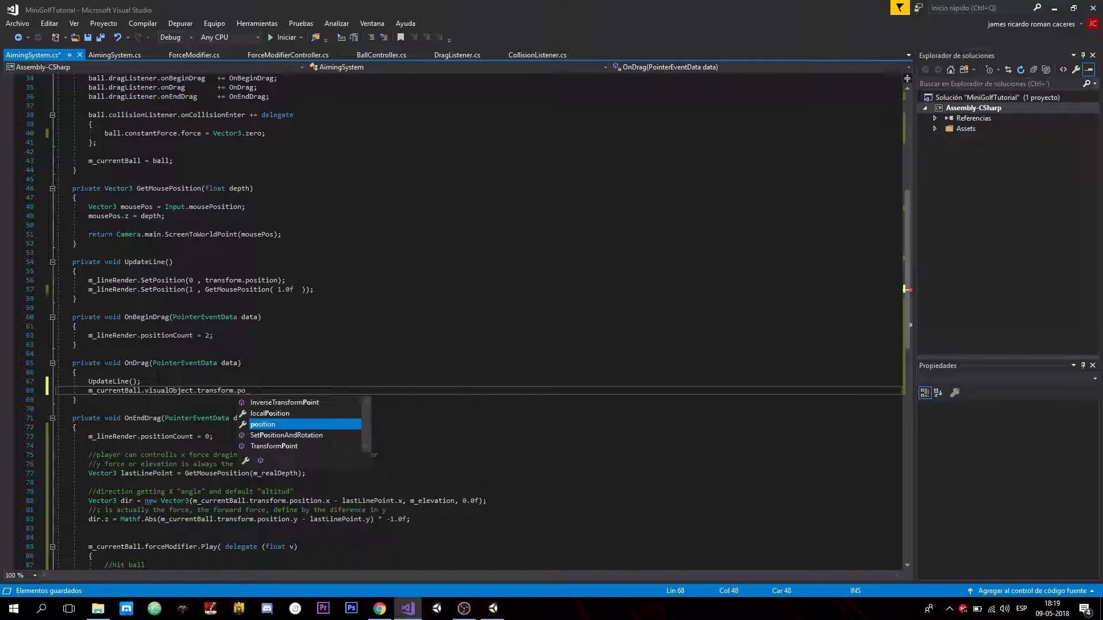
pyautogui.press('Tab')
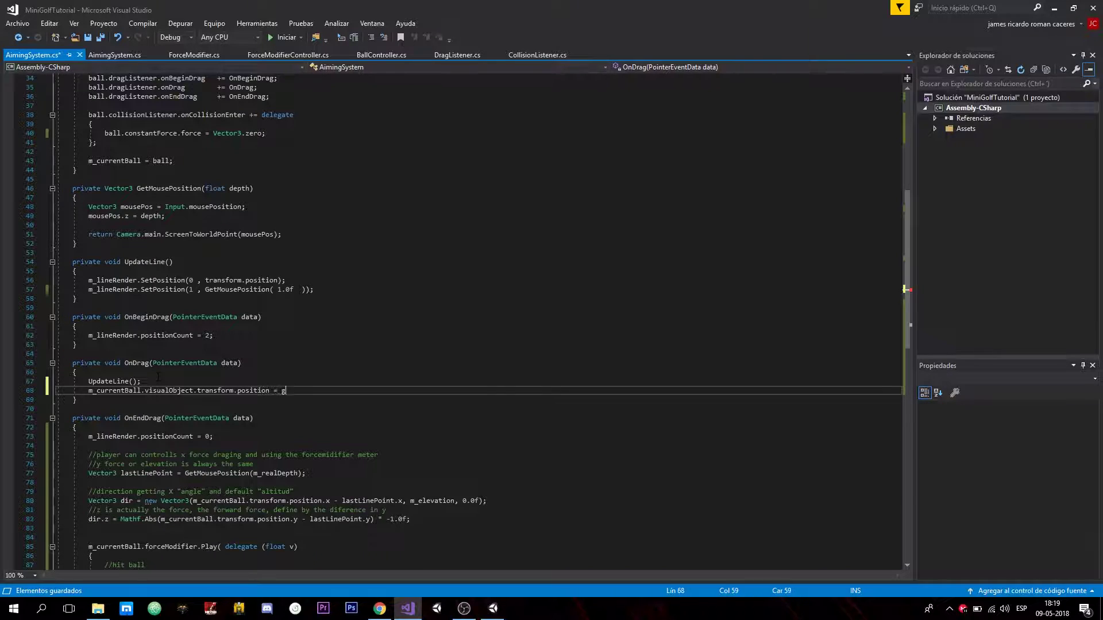
pyautogui.write('Get')
pyautogui.press('Tab')
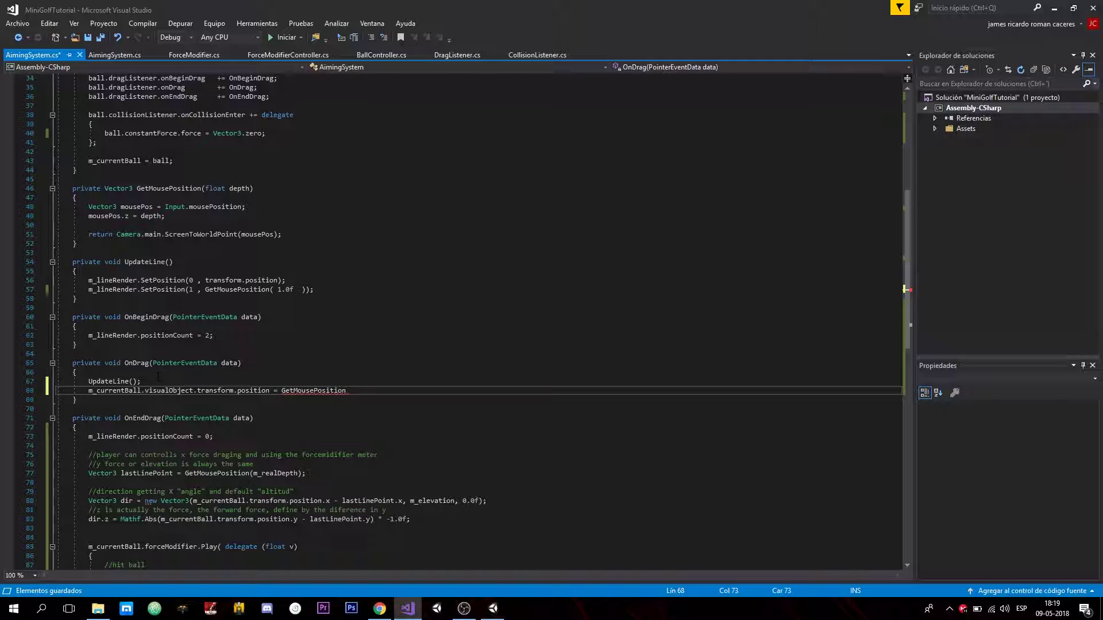
# - Begin the depth argument with Mathf and Camera.main.transform.position
pyautogui.write('m')
pyautogui.write('at')
pyautogui.press('Down')
pyautogui.press('Down')
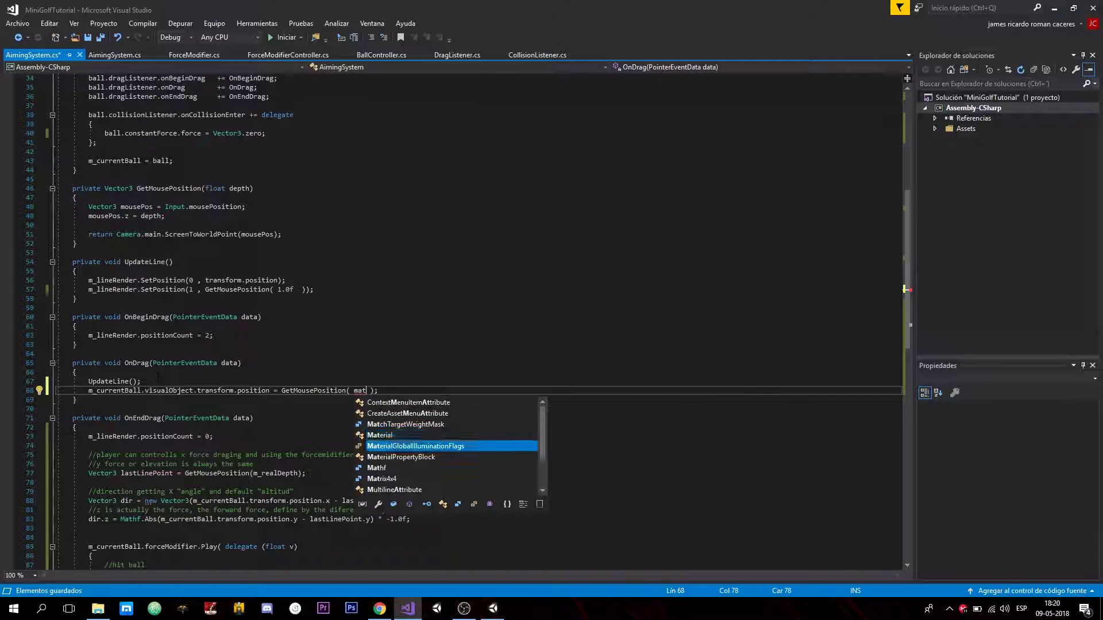
pyautogui.press('Down')
pyautogui.press('Down')
pyautogui.press('Tab')
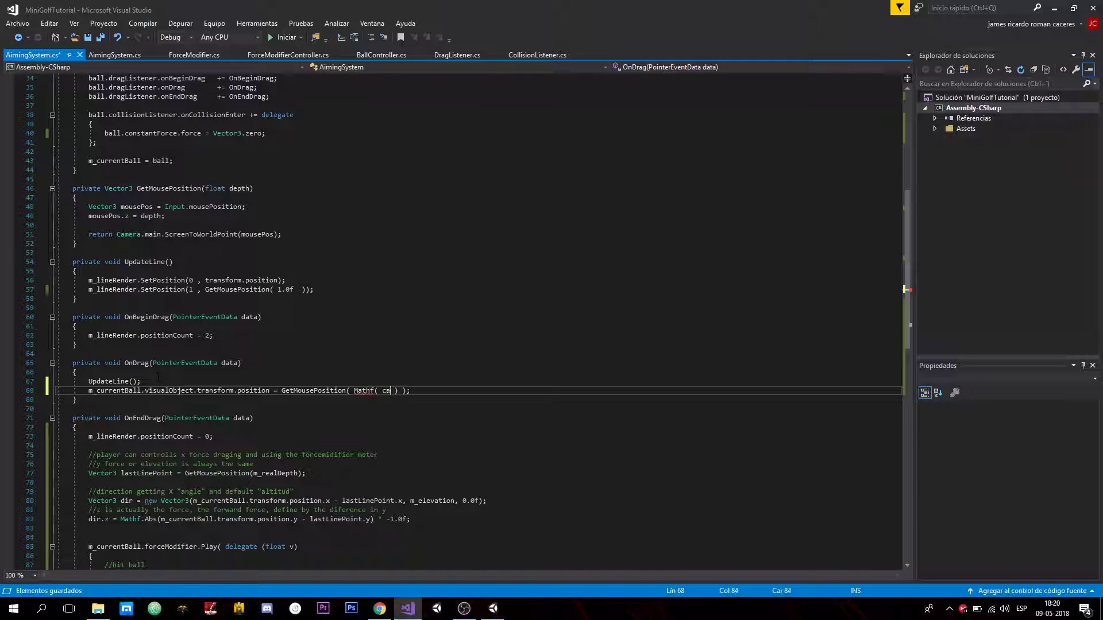
pyautogui.write('m')
pyautogui.press('Up')
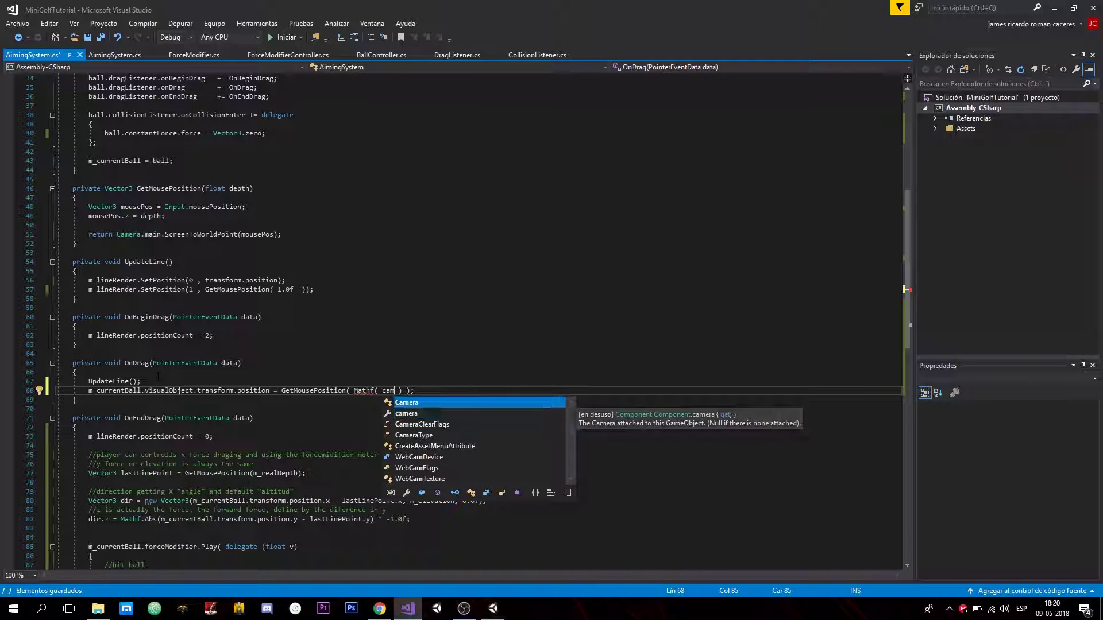
pyautogui.press('Tab')
pyautogui.write('.')
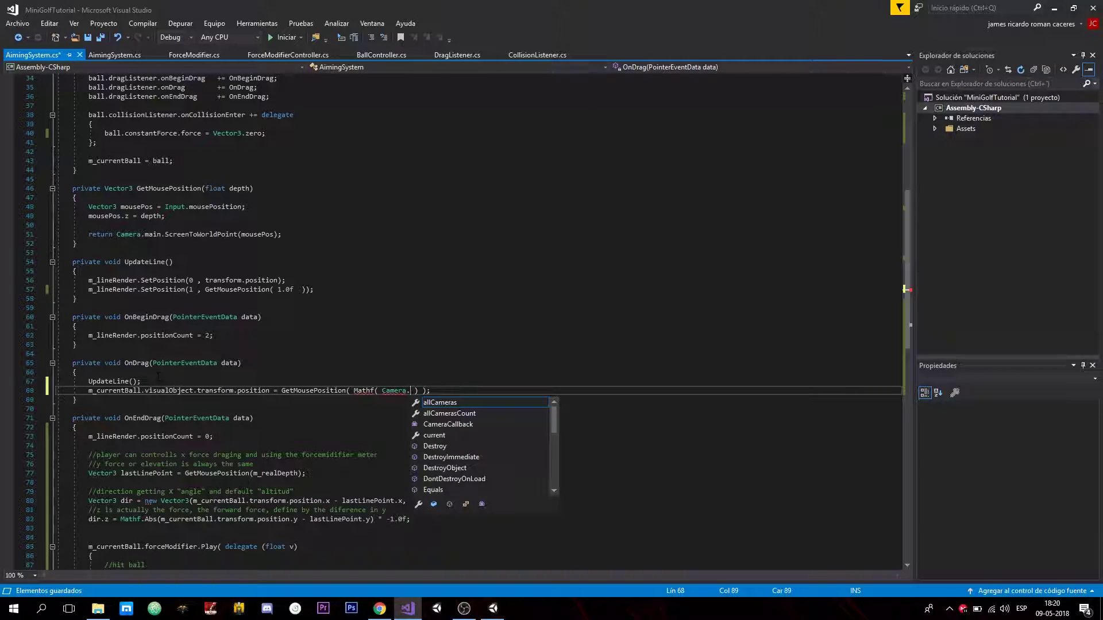
pyautogui.write('ma')
pyautogui.press('Tab')
pyautogui.write('.tr')
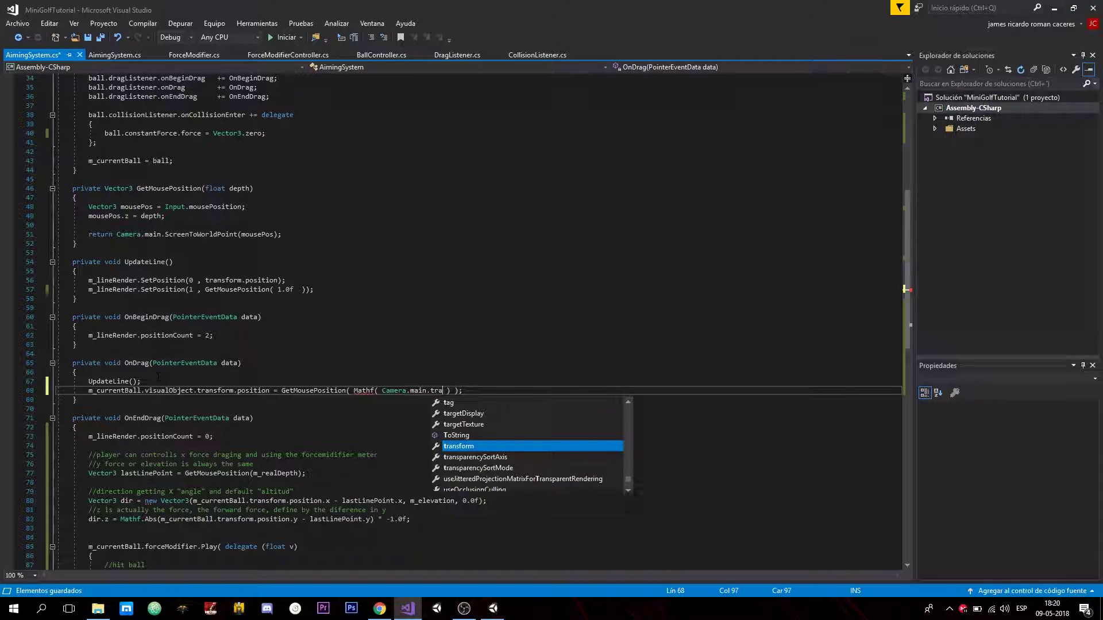
pyautogui.press('Tab')
pyautogui.write('.po')
pyautogui.press('Tab')
# - Finish the argument as '.z - transform.position.z' and save
pyautogui.write('.')
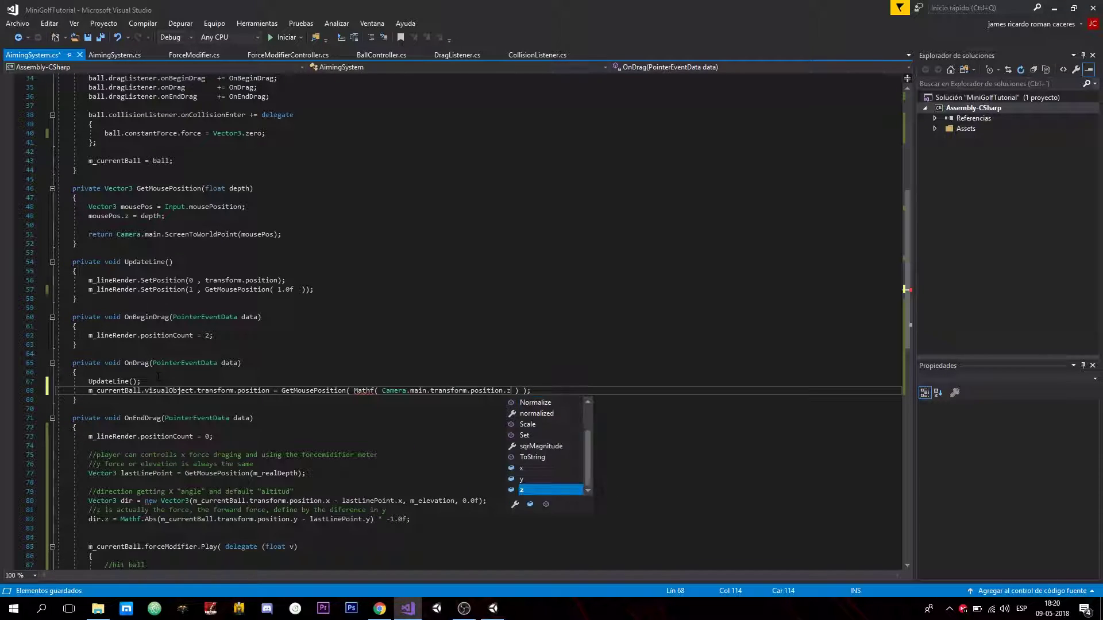
pyautogui.write('z -  ')
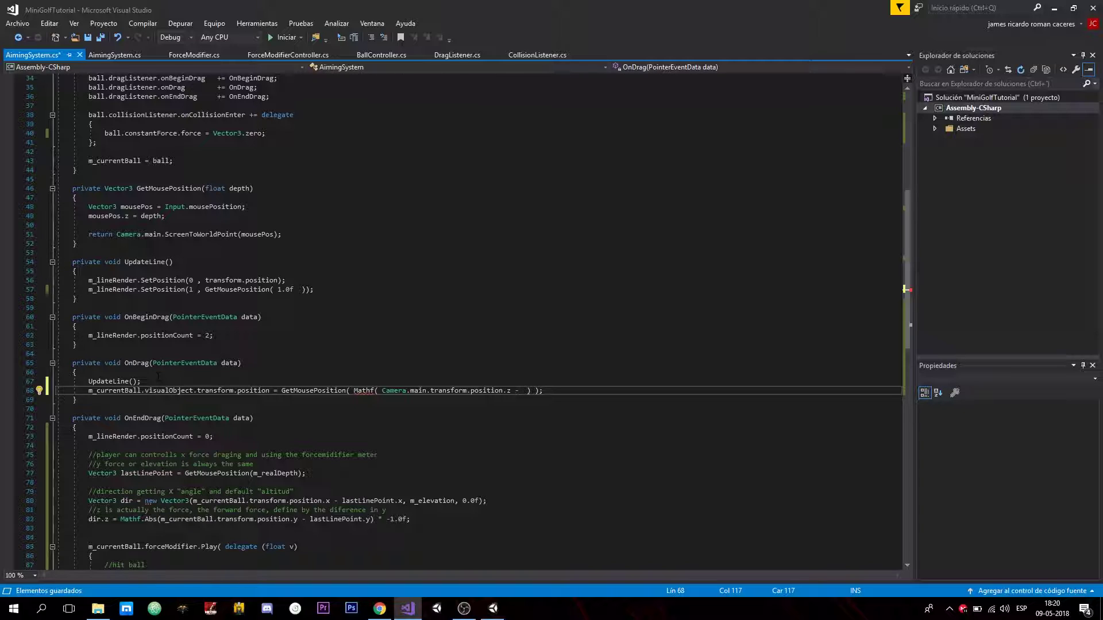
pyautogui.write('tra')
pyautogui.press('Tab')
pyautogui.write('.po')
pyautogui.press('Tab')
pyautogui.write('.z')
pyautogui.press('Escape')
pyautogui.hotkey('ctrl', 's')
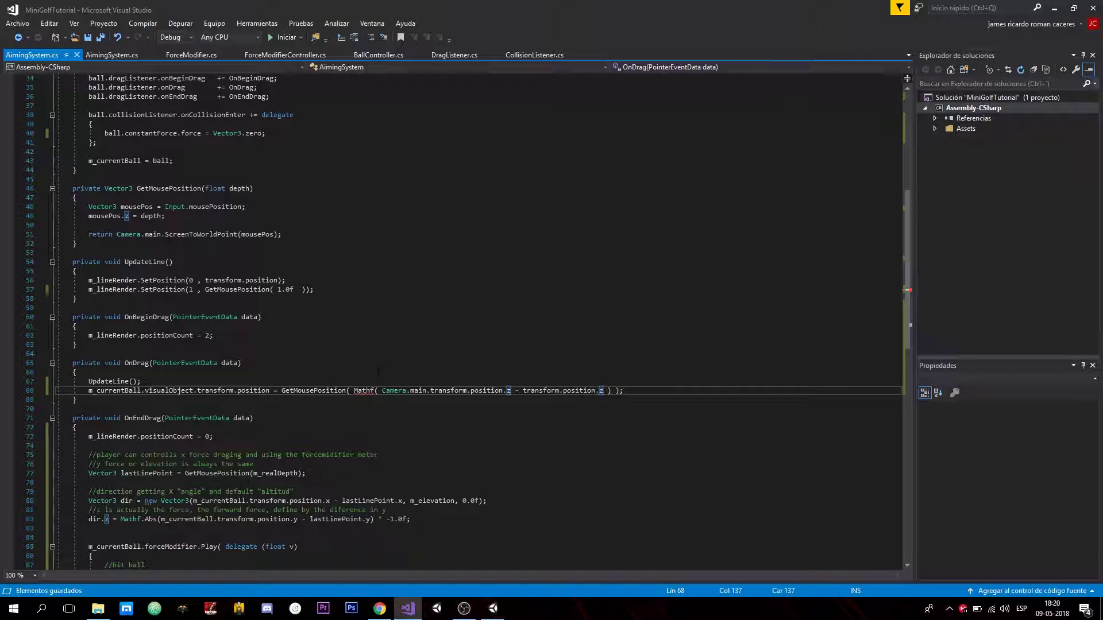
# - Wrap the depth difference in Mathf.Abs and save AimingSystem.cs again
pyautogui.click(374, 391)
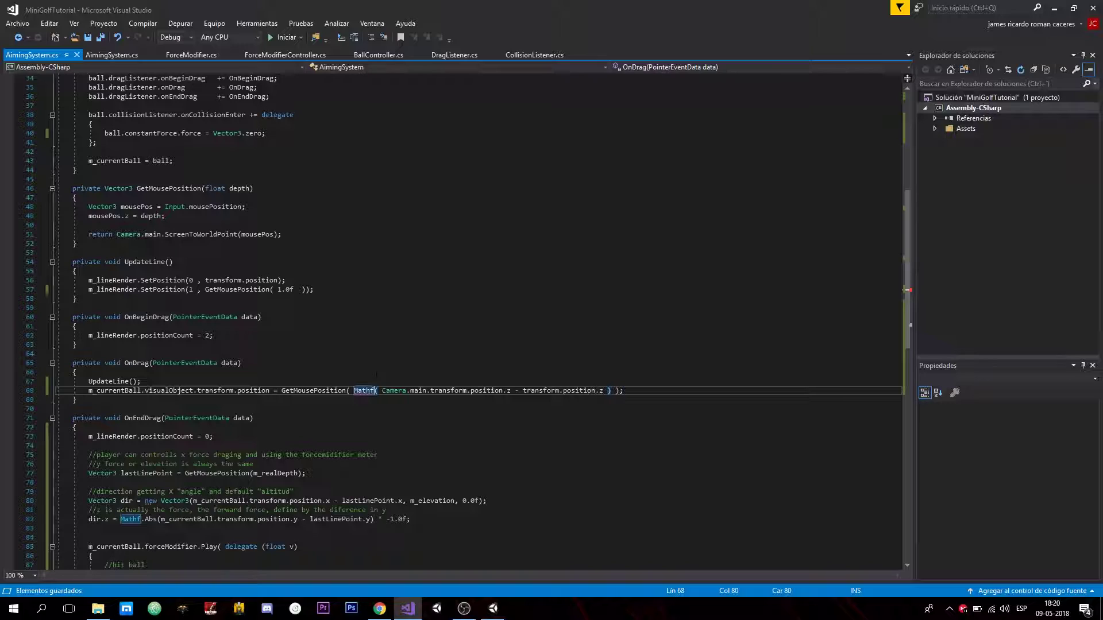
pyautogui.write('.Abs')
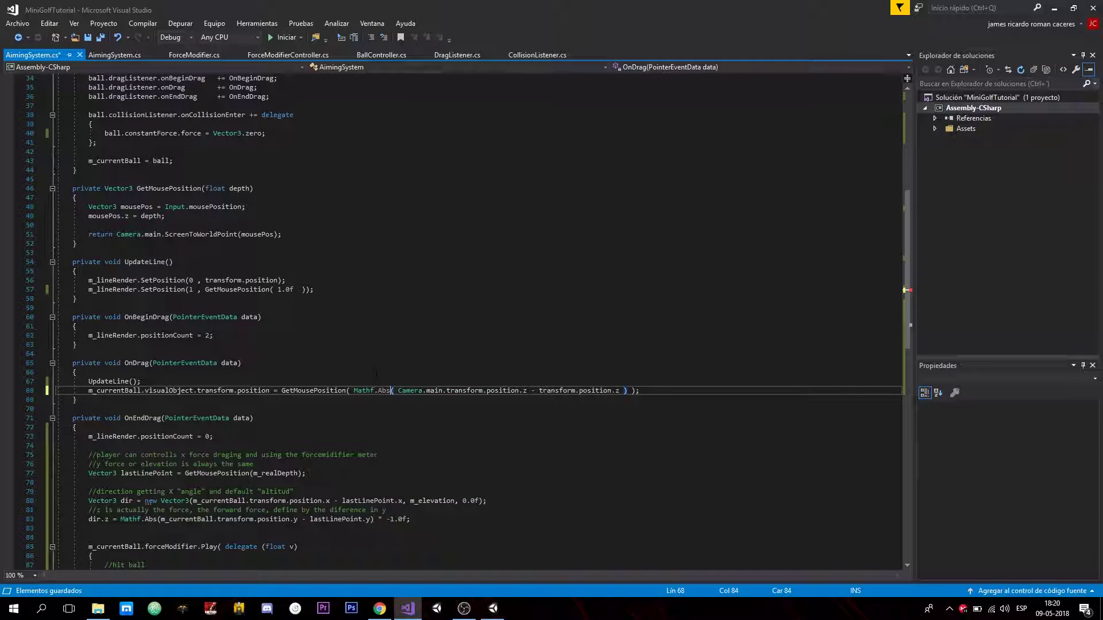
pyautogui.press('Tab')
pyautogui.click(414, 351)
pyautogui.hotkey('ctrl', 's')
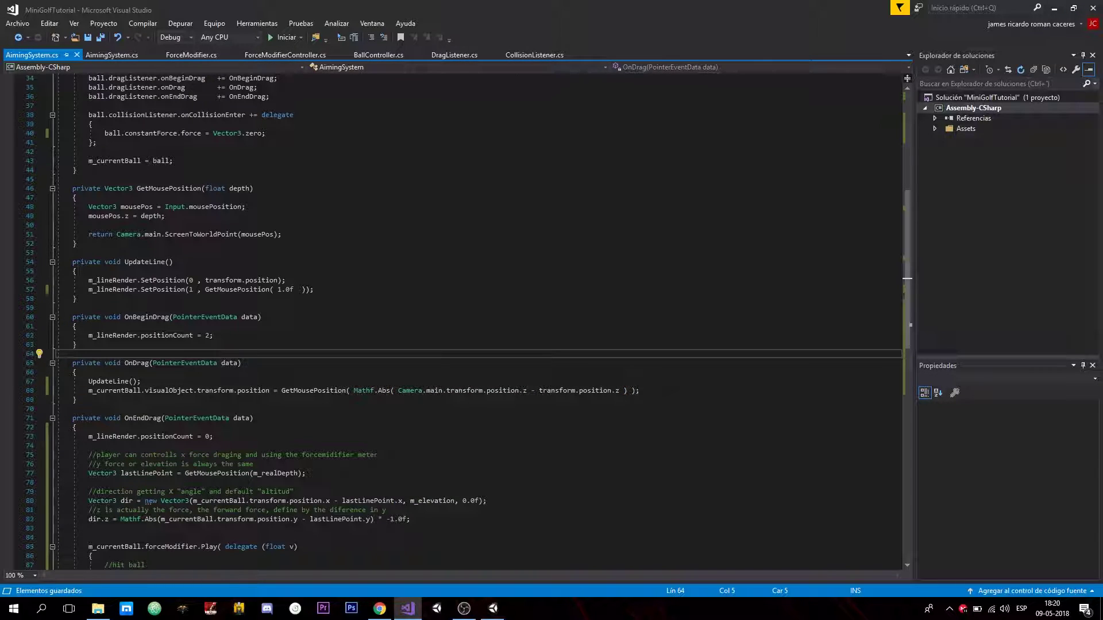
# - Insert 'm_currentBall.visualObject.gameObject.SetActive(false);' at the top of OnEndDrag and save
pyautogui.click(117, 429)
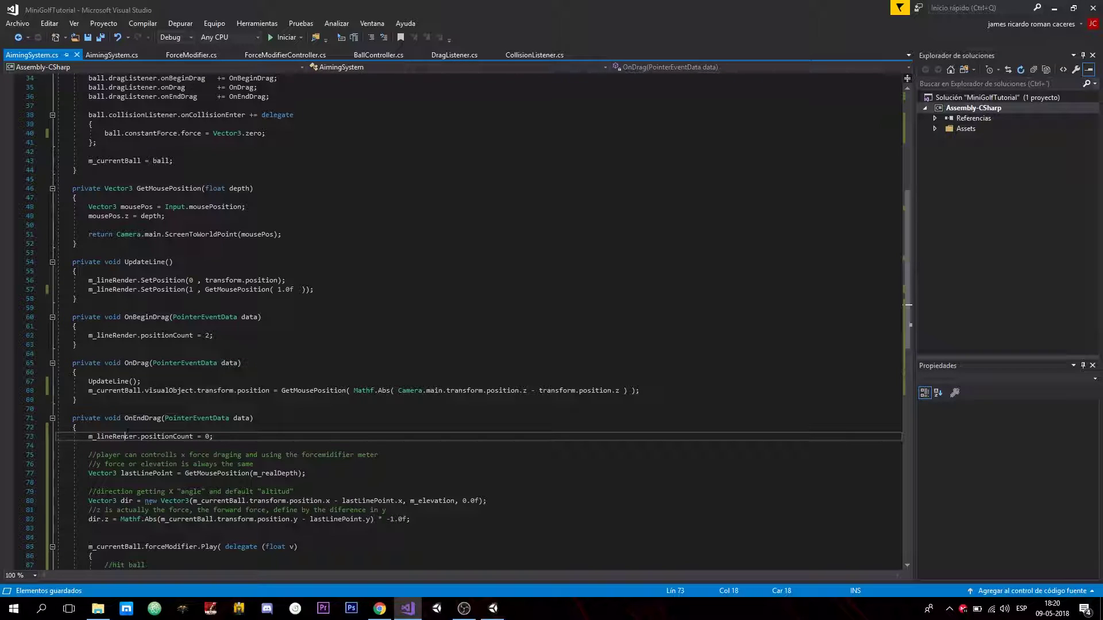
pyautogui.press('Return')
pyautogui.press('Return')
pyautogui.press('Up')
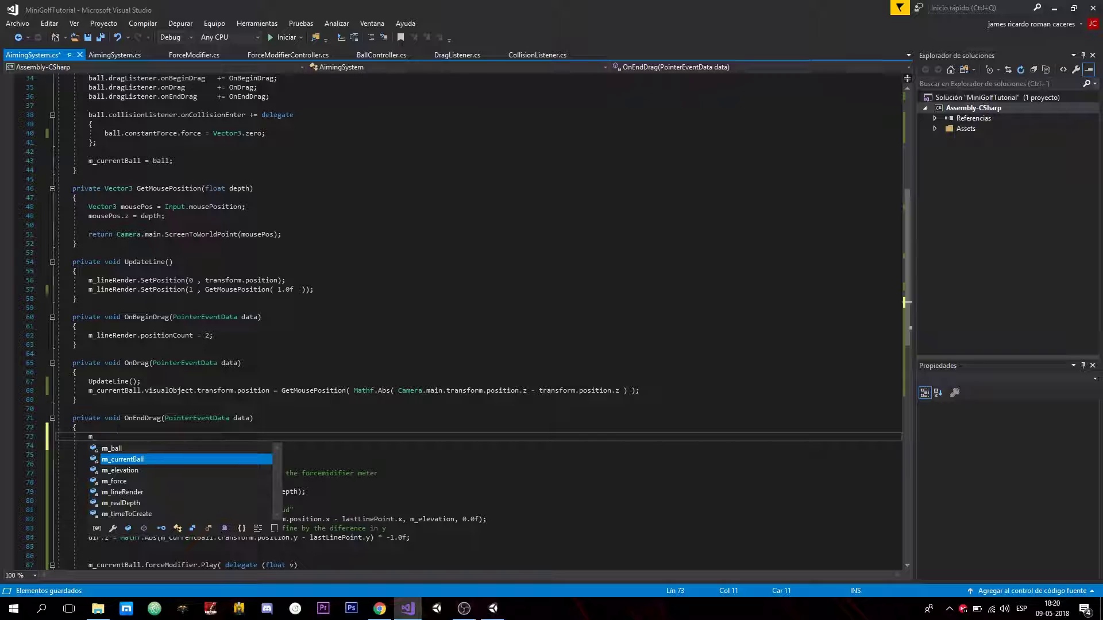
pyautogui.write('m_currentBall .')
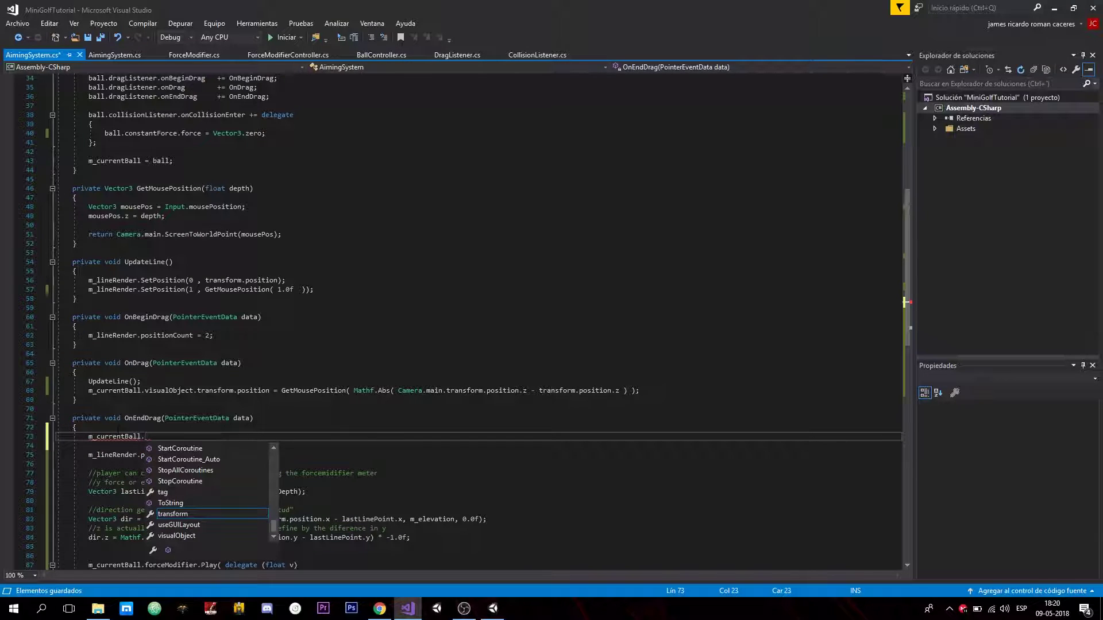
pyautogui.write('vis')
pyautogui.press('Tab')
pyautogui.write('.')
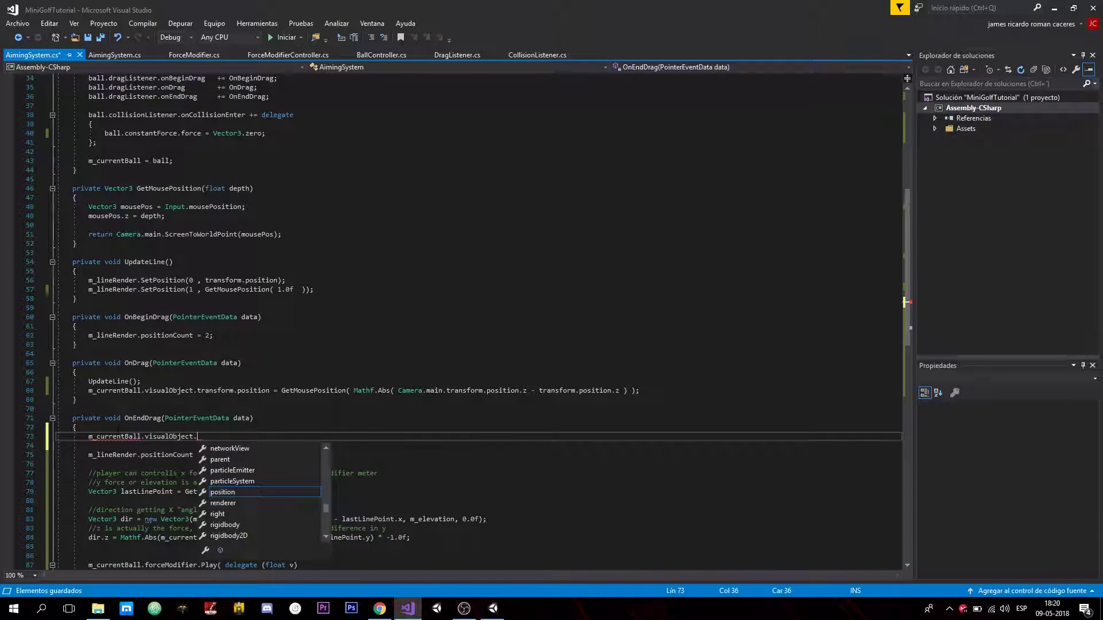
pyautogui.write('gameObject.')
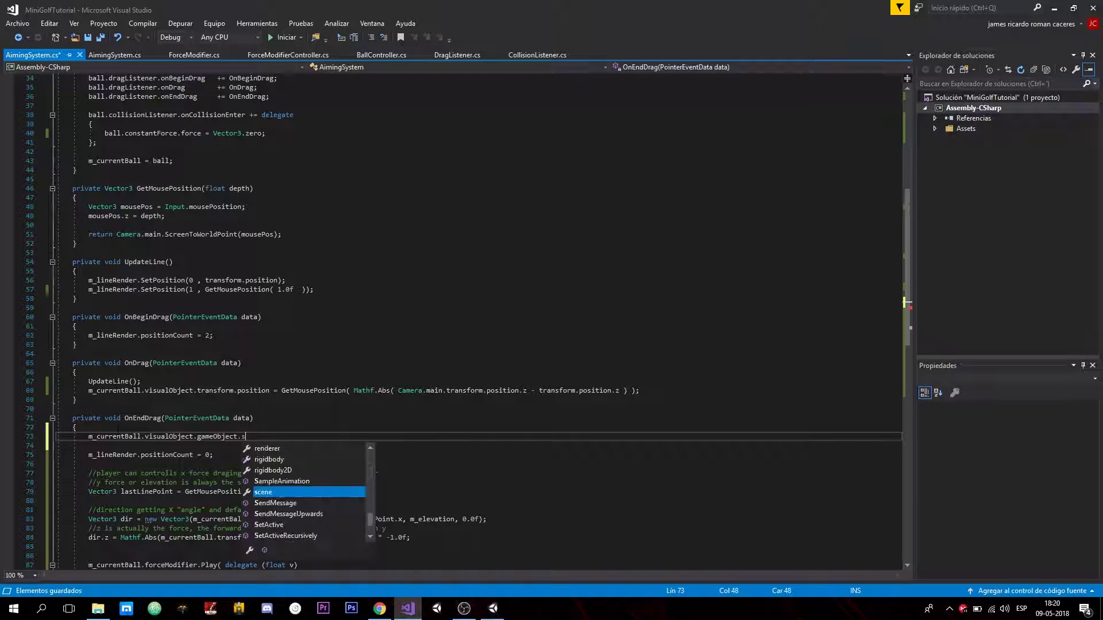
pyautogui.write('st')
pyautogui.press('BackSpace')
pyautogui.write('e')
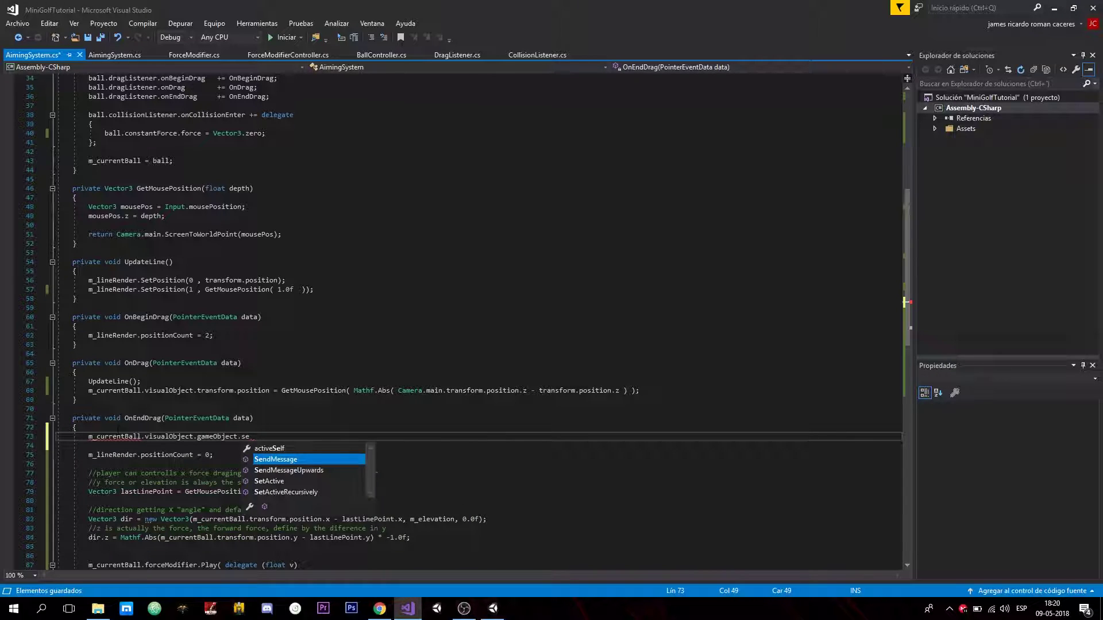
pyautogui.press('Down')
pyautogui.press('Down')
pyautogui.write('();')
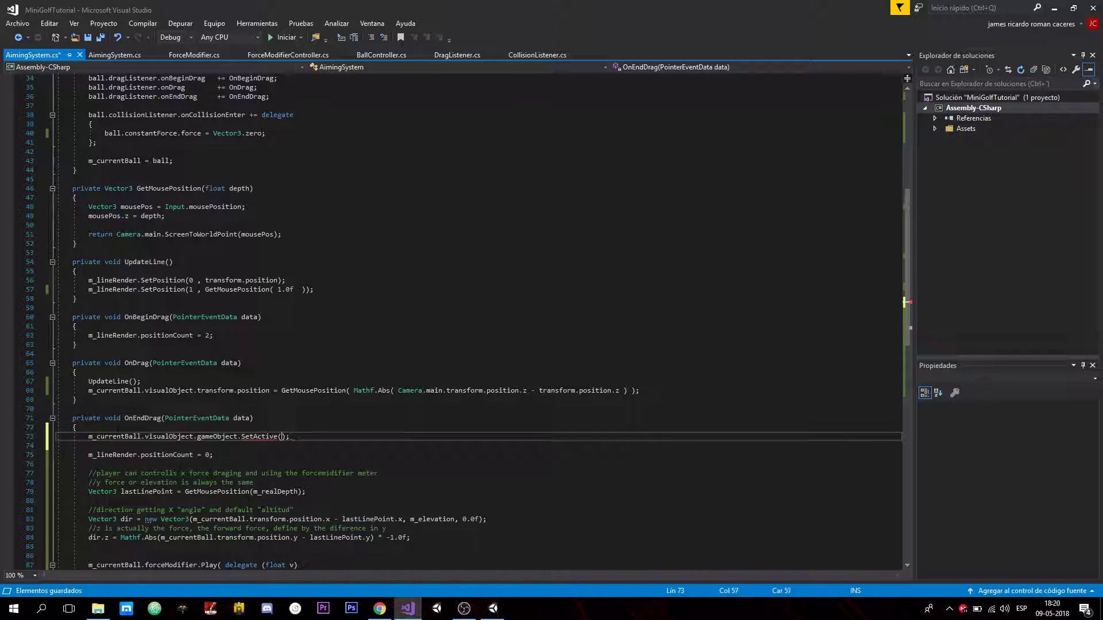
pyautogui.write('false')
pyautogui.hotkey('ctrl', 's')
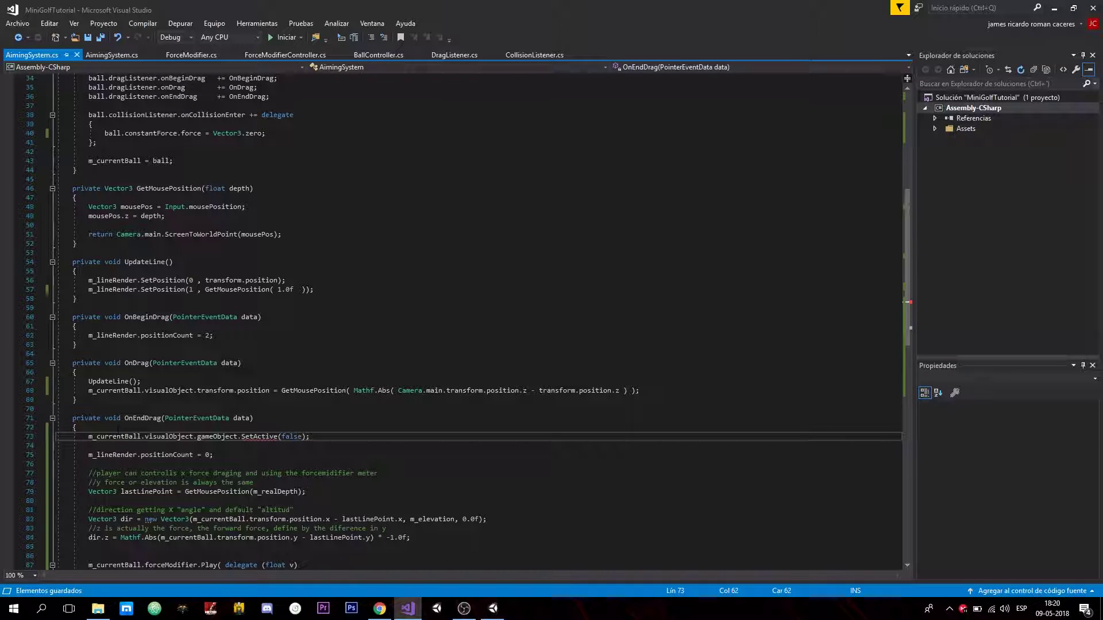
# - Back in Unity, play and drag from the ball to aim, then edit the Elevation field
pyautogui.click(493, 609)
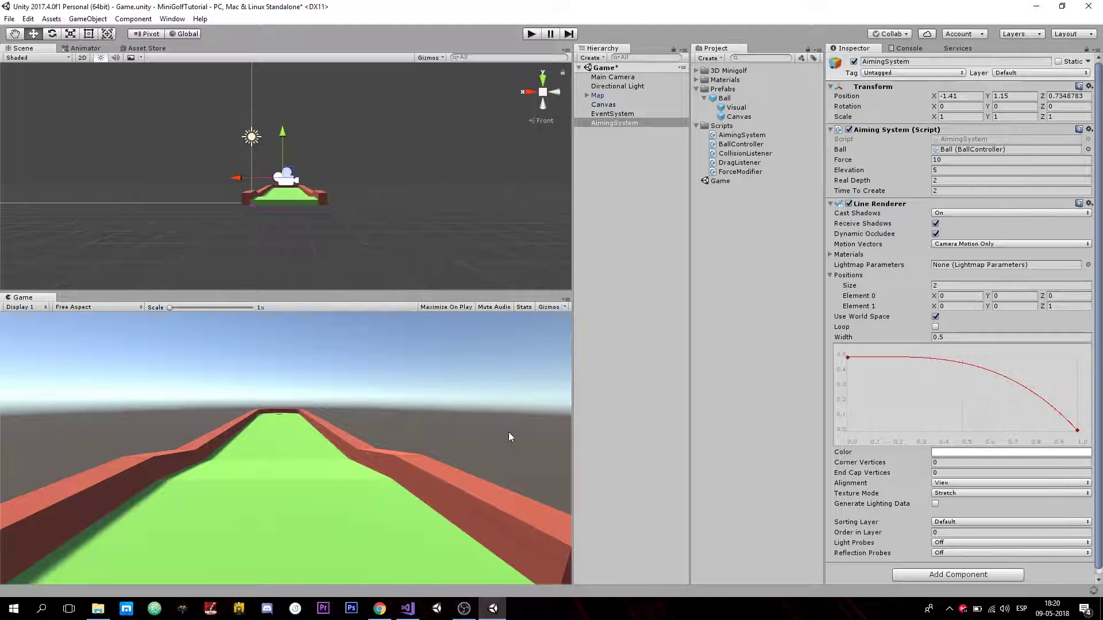
pyautogui.click(530, 34)
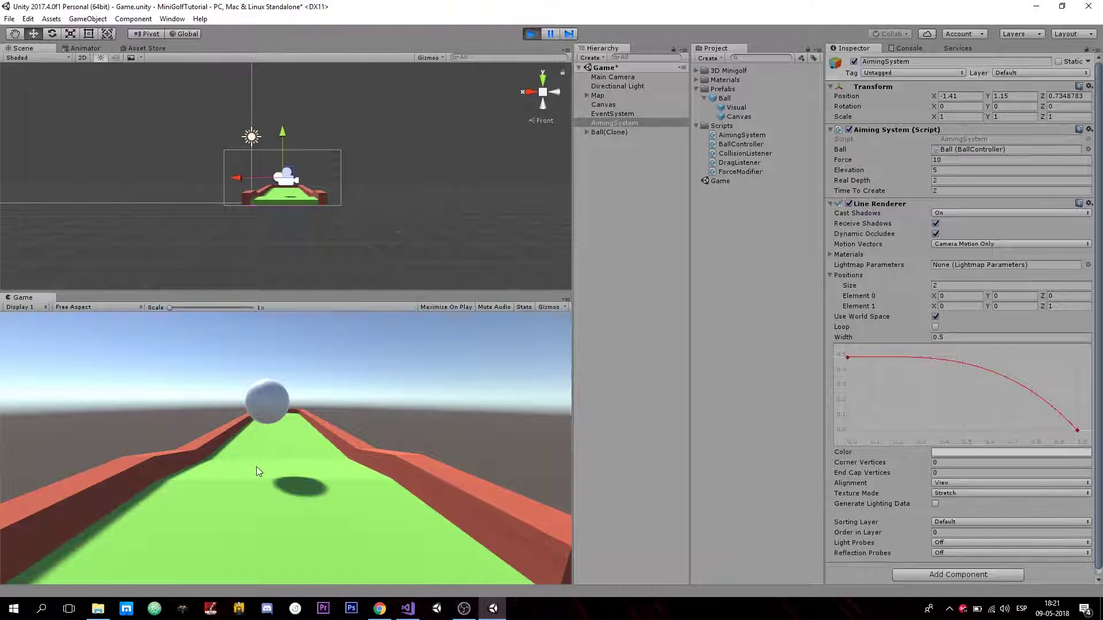
pyautogui.moveTo(261, 428)
pyautogui.mouseDown()
pyautogui.moveTo(229, 480)
pyautogui.moveTo(192, 490)
pyautogui.moveTo(277, 613)
pyautogui.moveTo(377, 461)
pyautogui.moveTo(305, 463)
pyautogui.mouseUp()
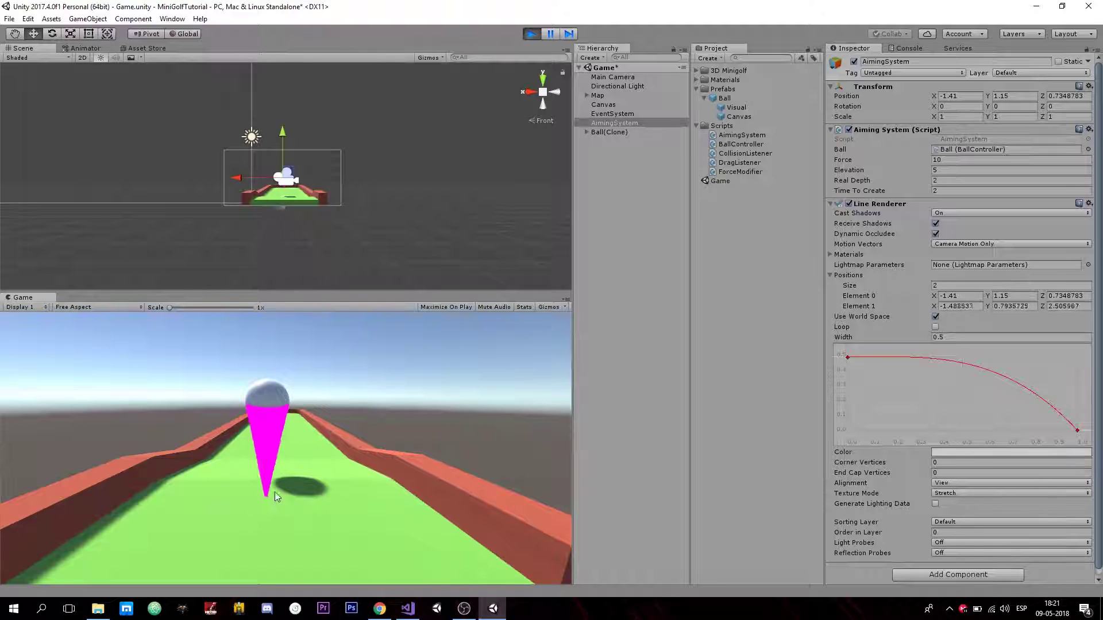
pyautogui.moveTo(305, 463)
pyautogui.mouseDown()
pyautogui.moveTo(274, 470)
pyautogui.moveTo(261, 424)
pyautogui.moveTo(340, 549)
pyautogui.mouseUp()
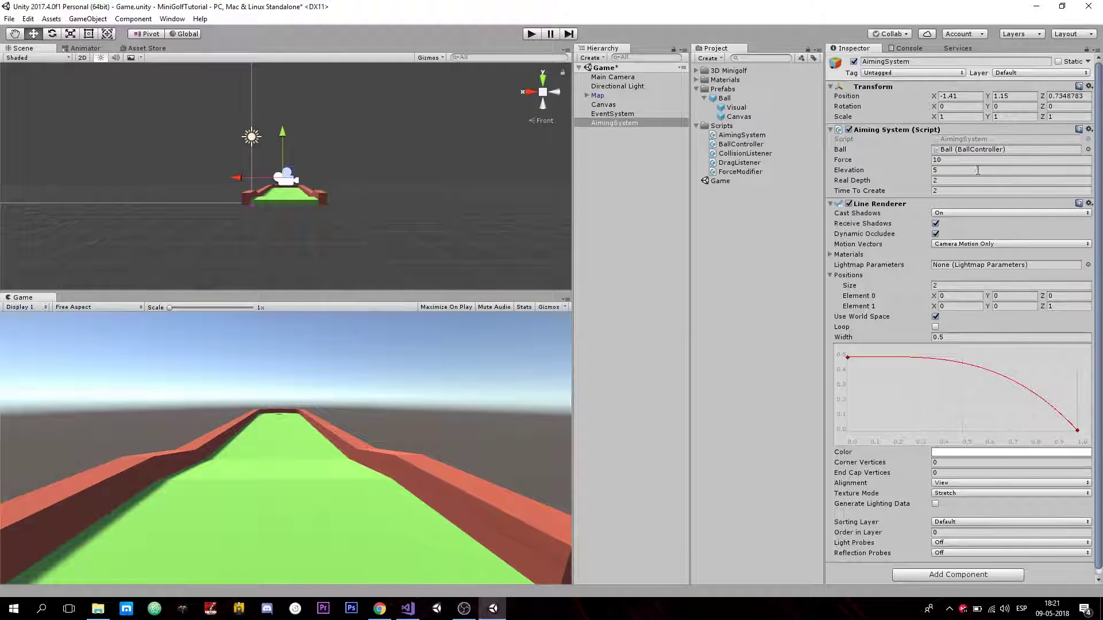
pyautogui.click(952, 169)
pyautogui.write('0')
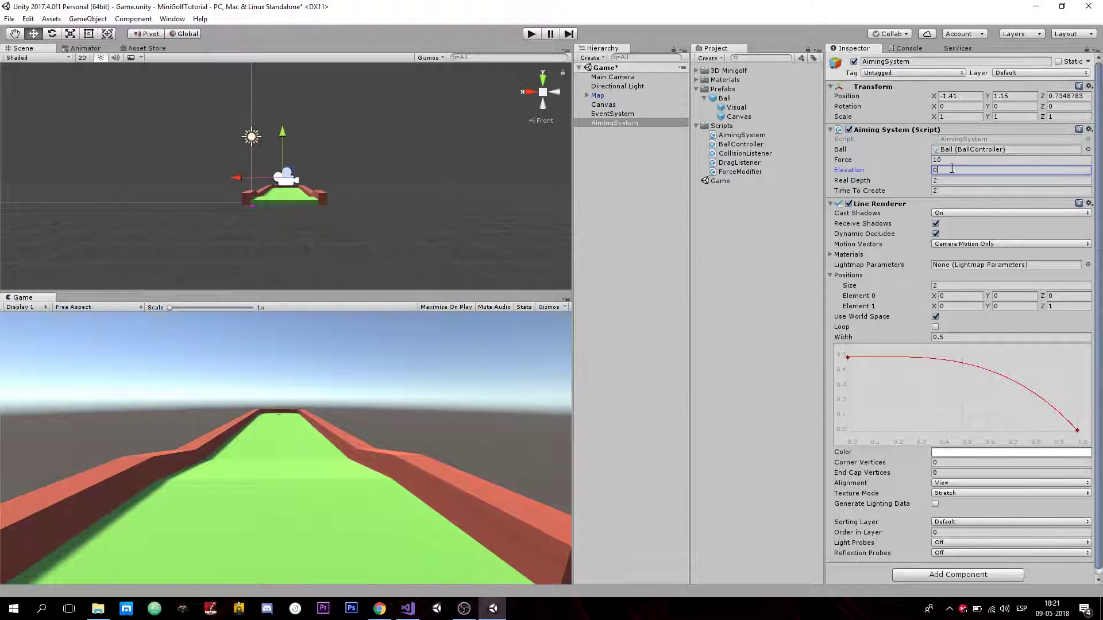
# - Add a new Camera object to the scene from the Hierarchy
pyautogui.write('.1')
pyautogui.click(637, 199)
pyautogui.rightClick(612, 139)
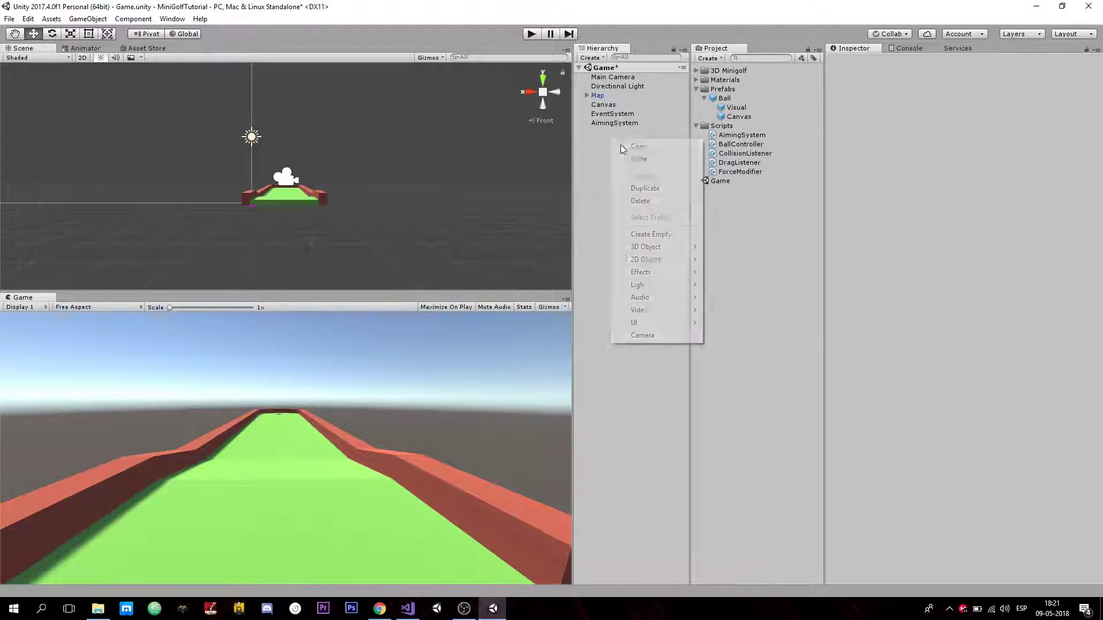
pyautogui.click(643, 334)
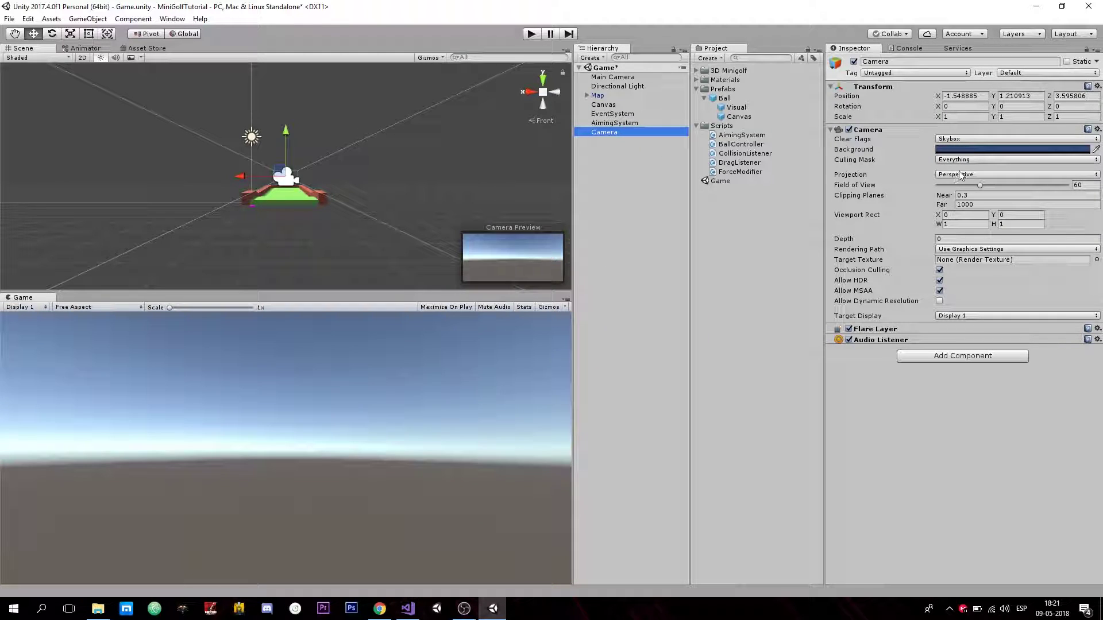
# - Set the new Camera's Clear Flags to Depth only and Culling Mask to Nothing
pyautogui.click(952, 141)
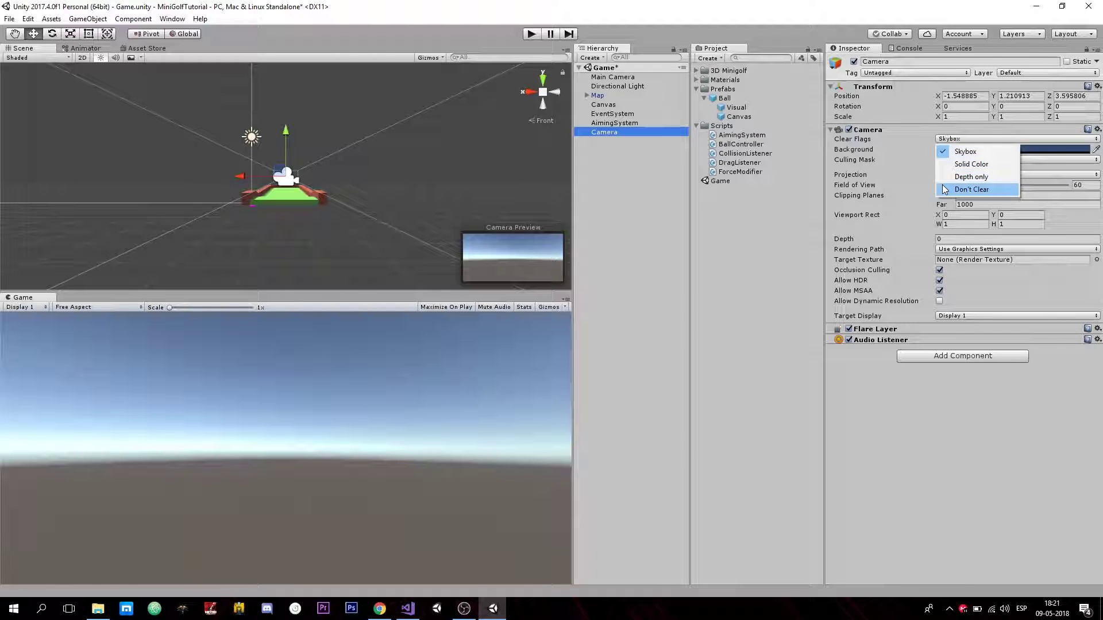
pyautogui.click(972, 189)
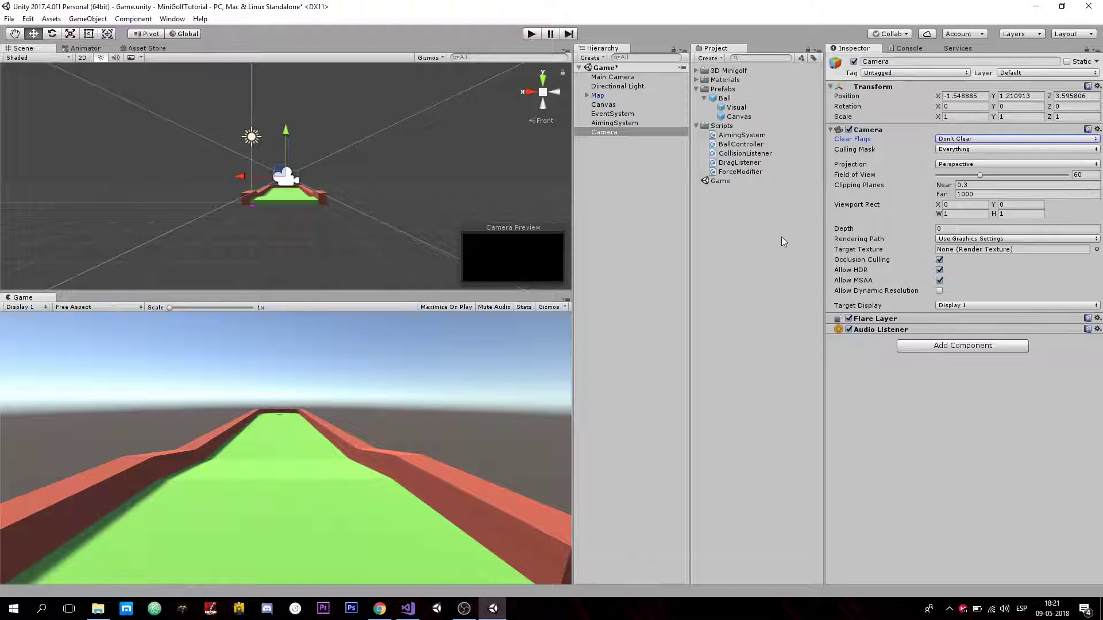
pyautogui.click(962, 141)
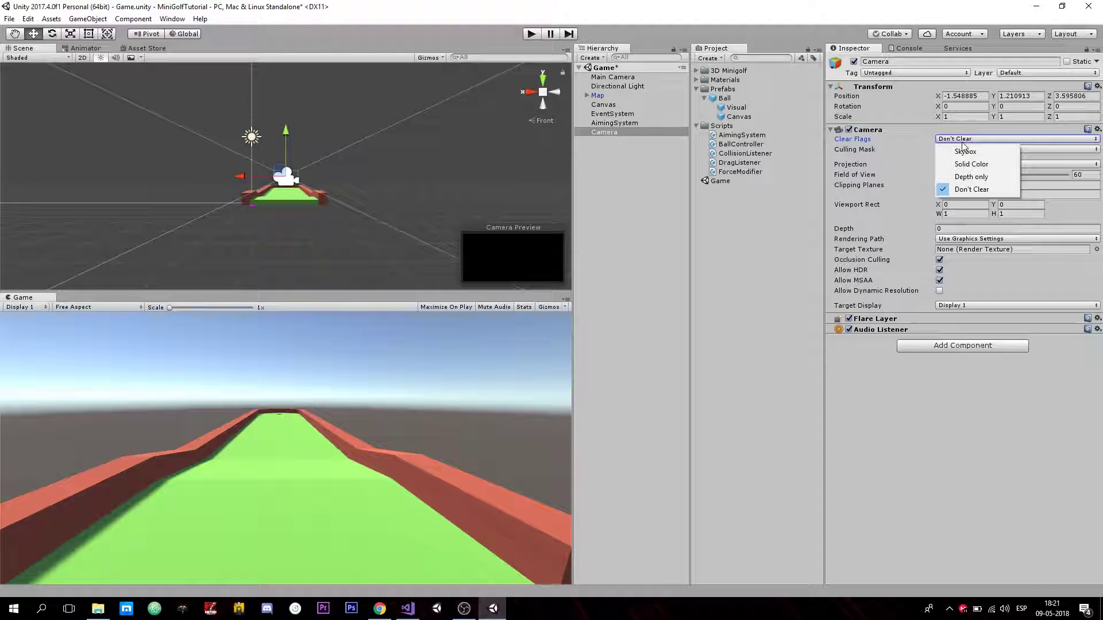
pyautogui.click(922, 154)
pyautogui.click(949, 150)
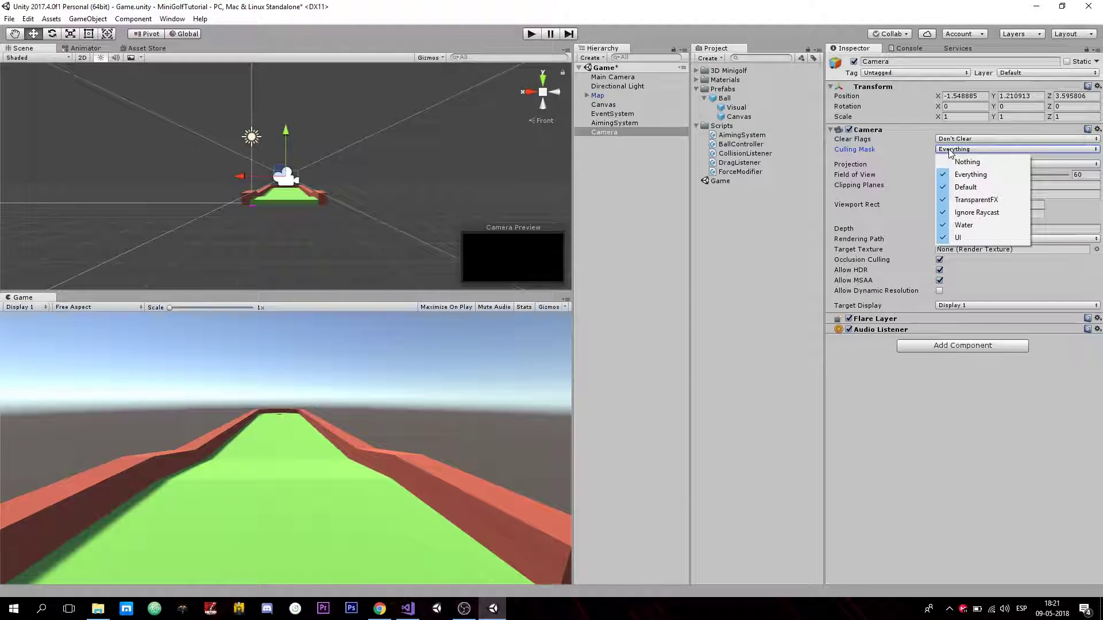
pyautogui.click(958, 162)
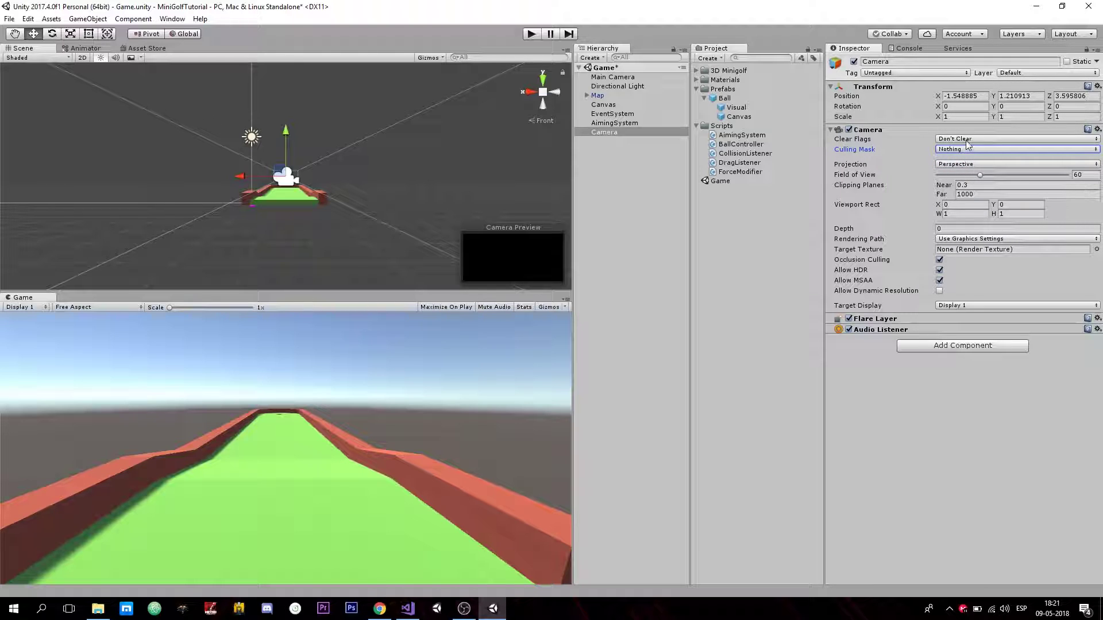
pyautogui.click(967, 141)
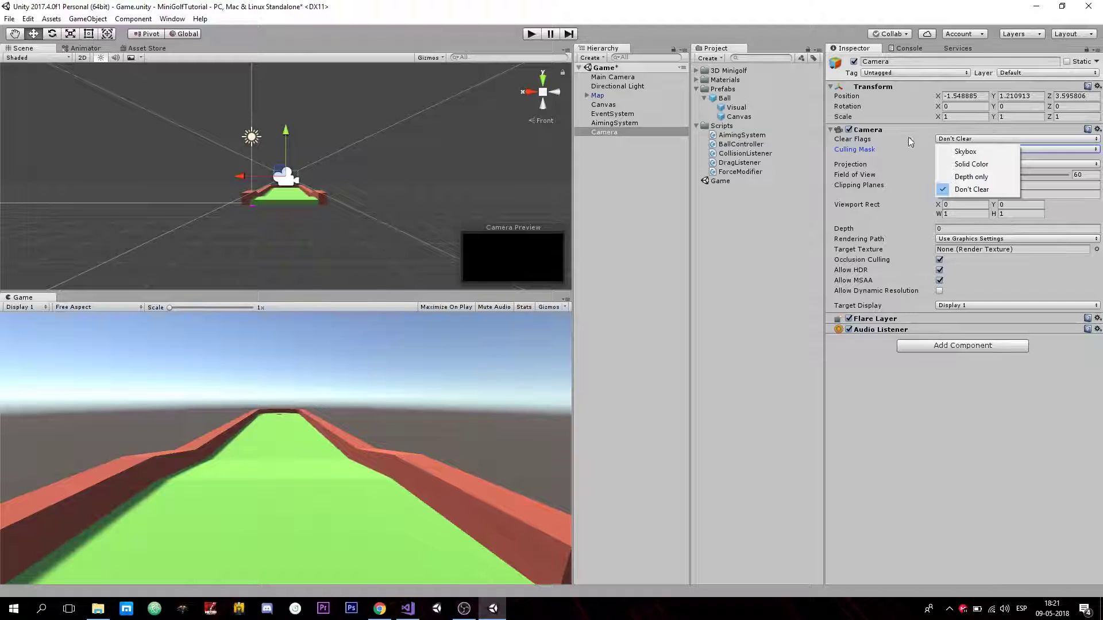
pyautogui.click(957, 180)
# - Confirm Depth only and Nothing, then remove the Camera's Audio Listener component
pyautogui.click(967, 141)
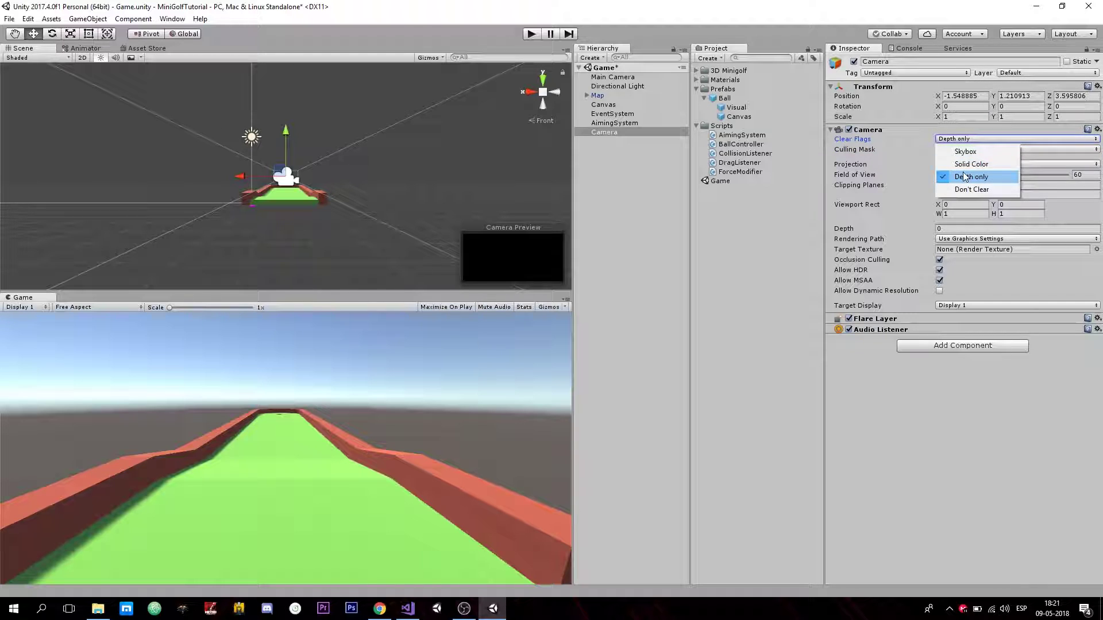
pyautogui.click(957, 176)
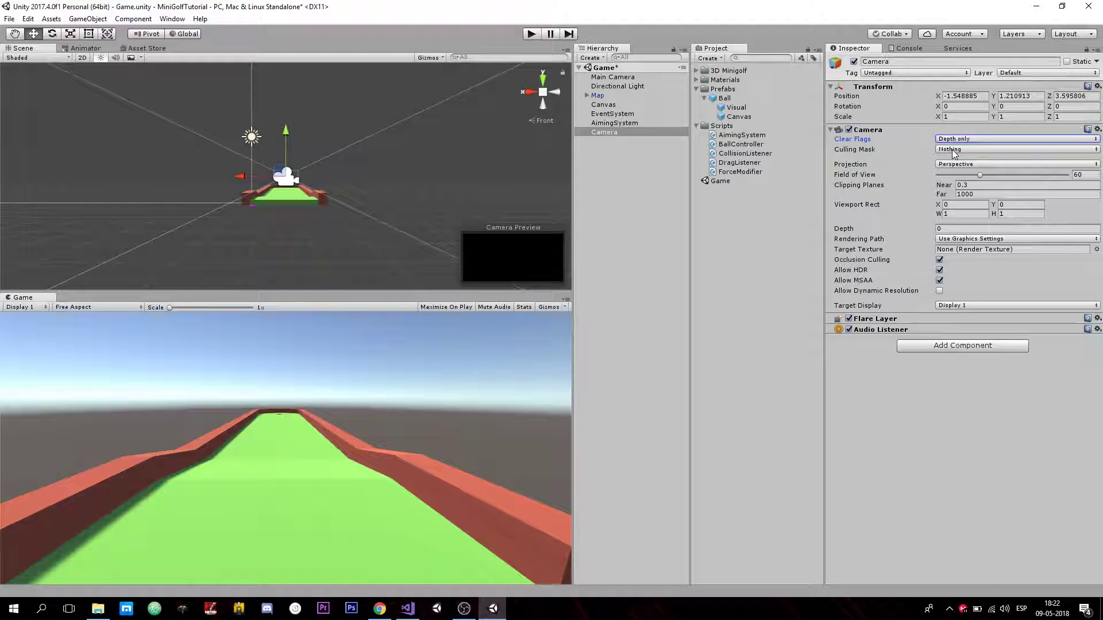
pyautogui.click(954, 150)
pyautogui.click(955, 160)
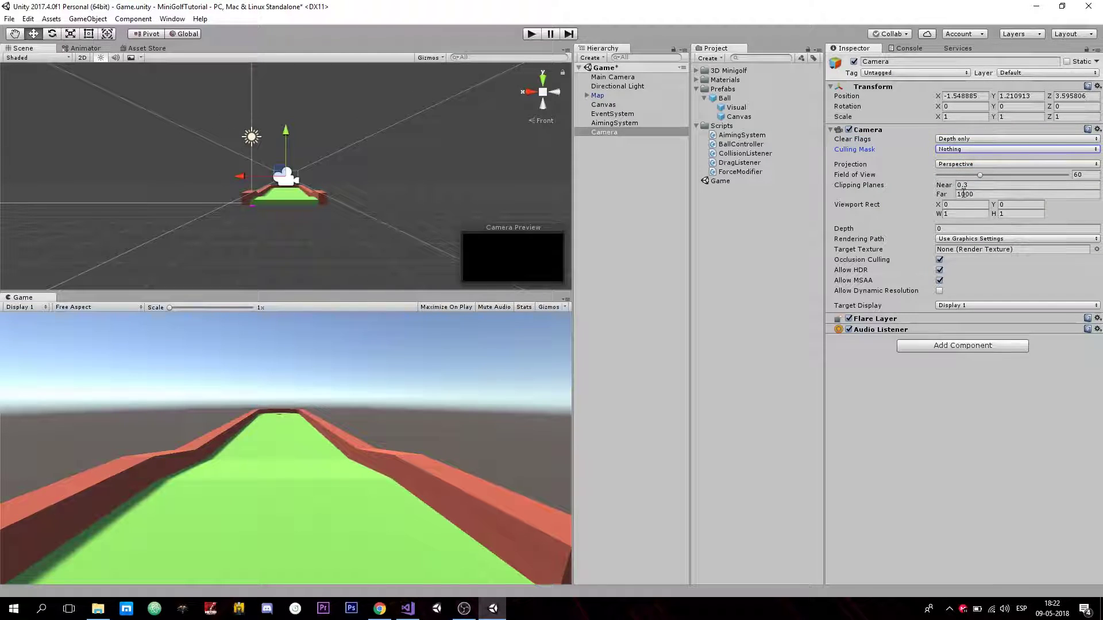
pyautogui.click(1096, 332)
pyautogui.click(1038, 360)
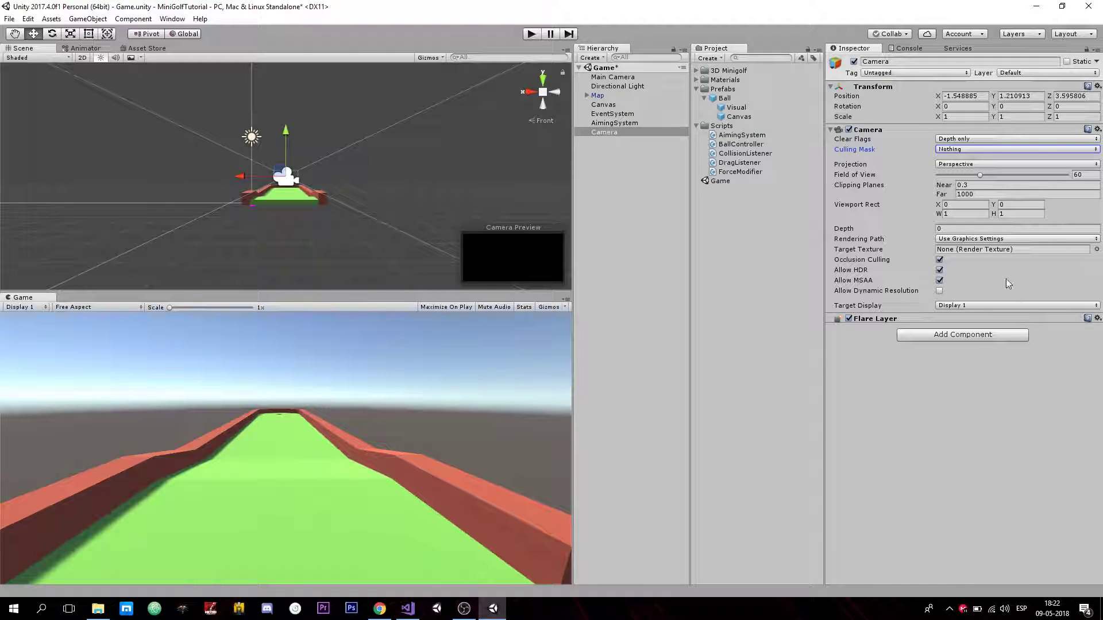
# - Name User Layer 8 'VisualObject', then reselect the new Camera in the Hierarchy
pyautogui.click(1052, 73)
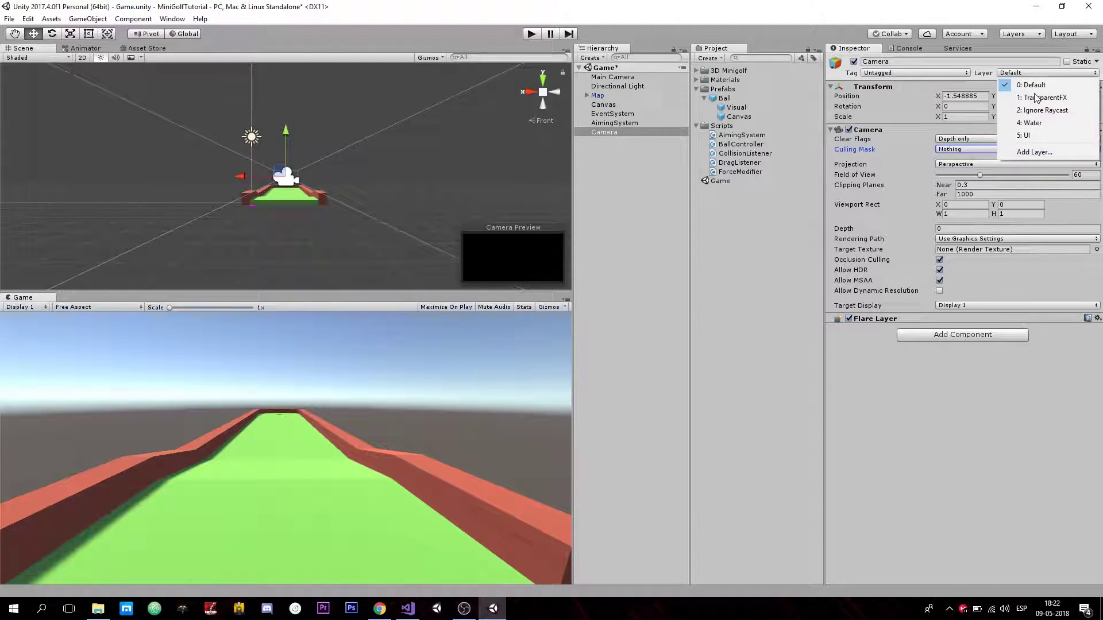
pyautogui.click(1025, 154)
pyautogui.click(959, 202)
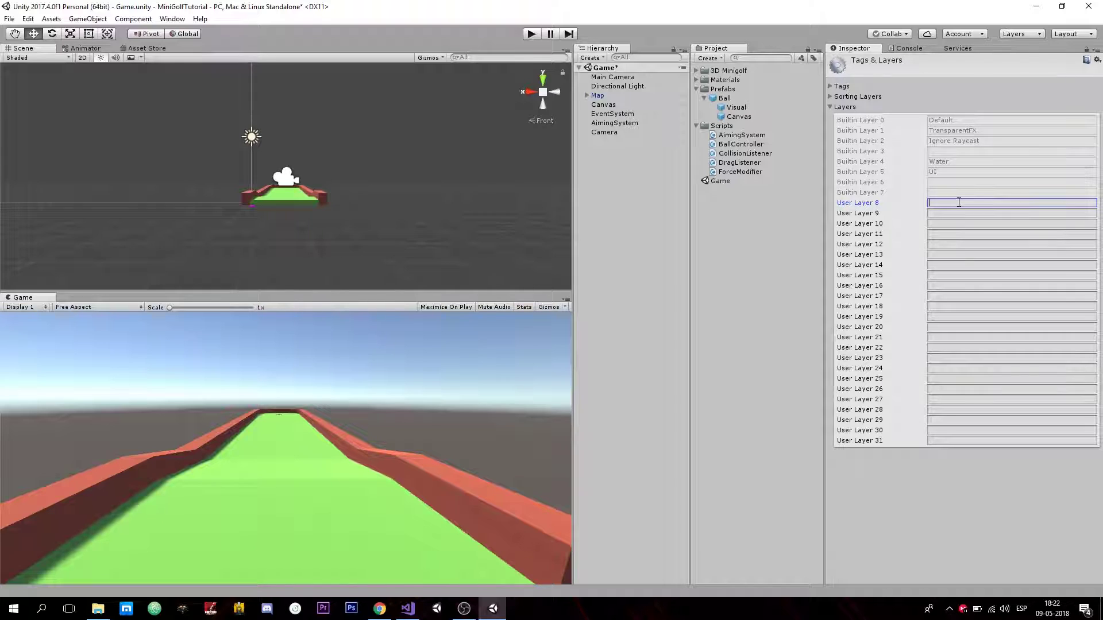
pyautogui.write('VisualObject')
pyautogui.click(605, 132)
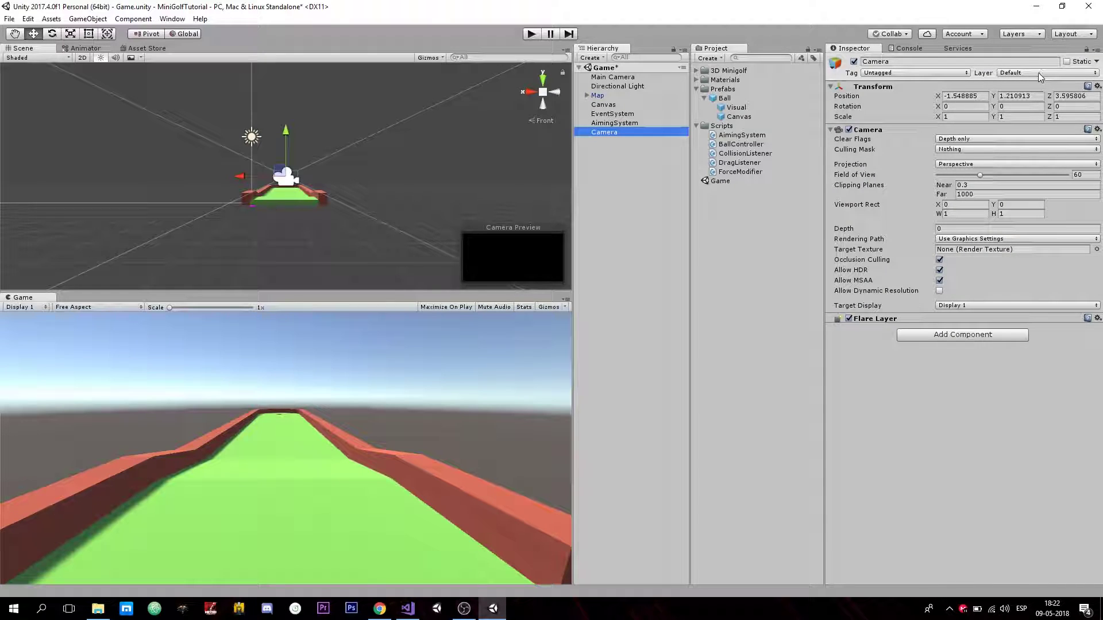
# - Set the second Camera's Culling Mask to VisualObject and its Depth to 2
pyautogui.click(966, 150)
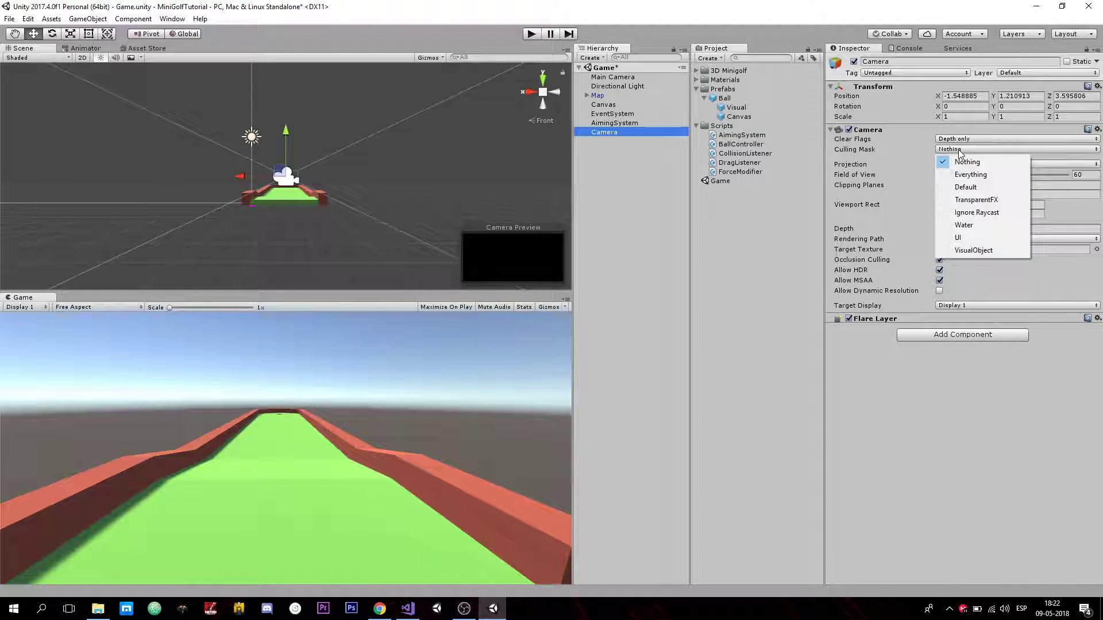
pyautogui.click(970, 251)
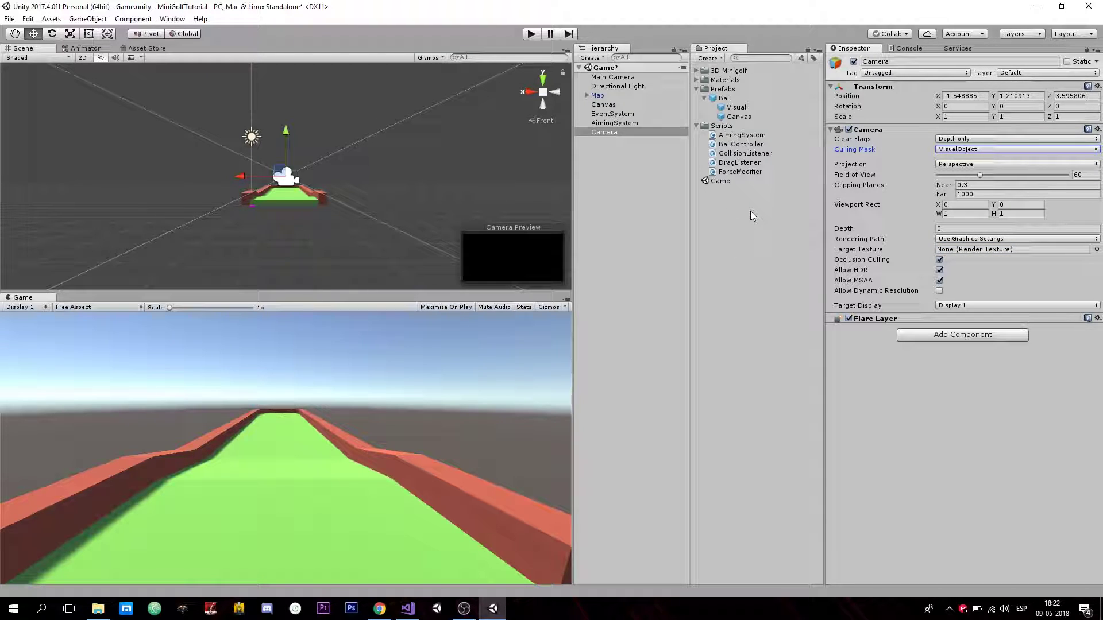
pyautogui.click(942, 228)
pyautogui.write('2')
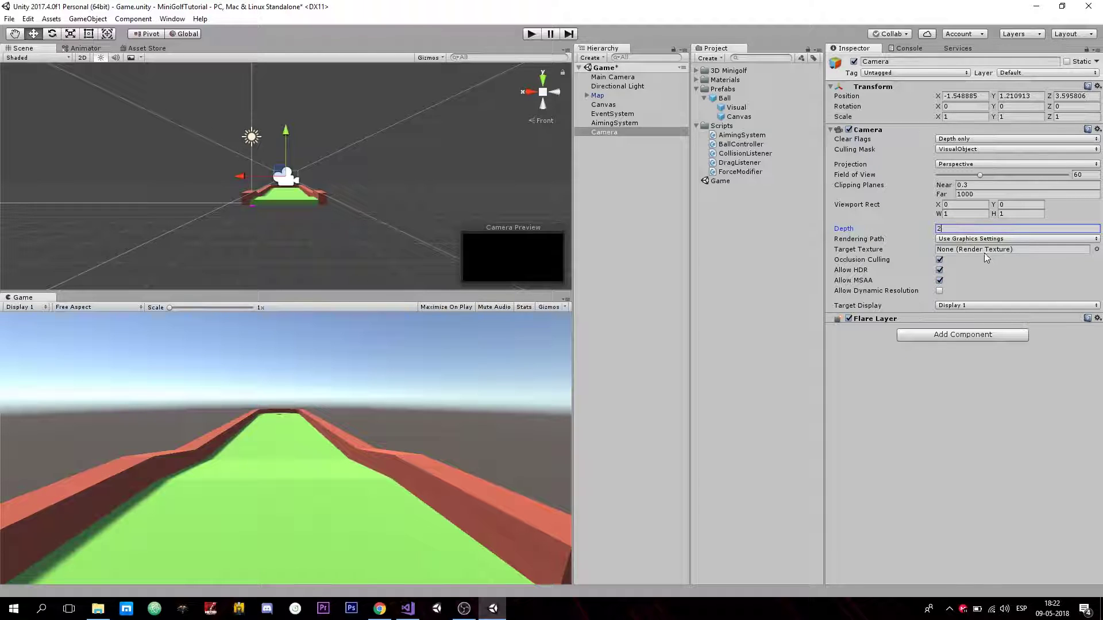
pyautogui.click(609, 77)
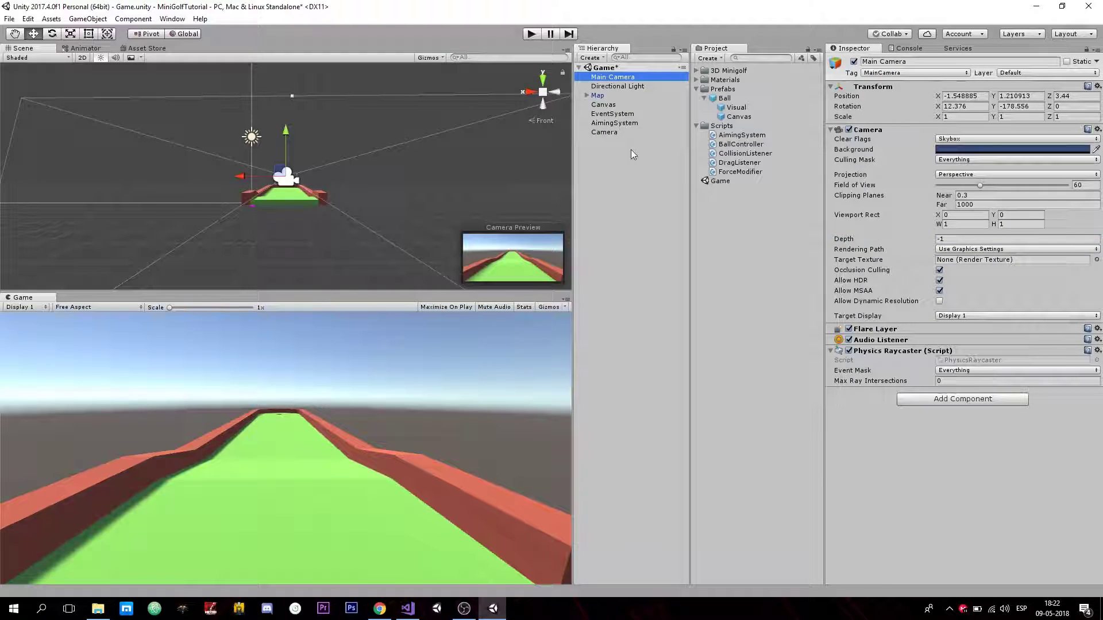
pyautogui.click(607, 132)
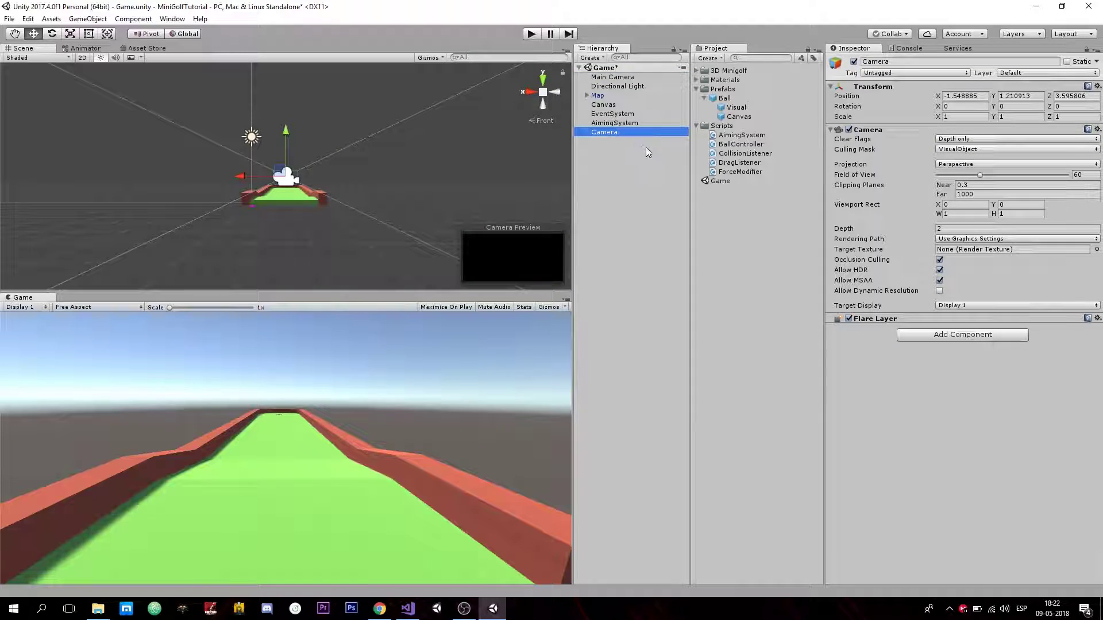
# - Put the Ball prefab's Visual on the VisualObject layer and start Play mode
pyautogui.click(736, 108)
pyautogui.click(1010, 74)
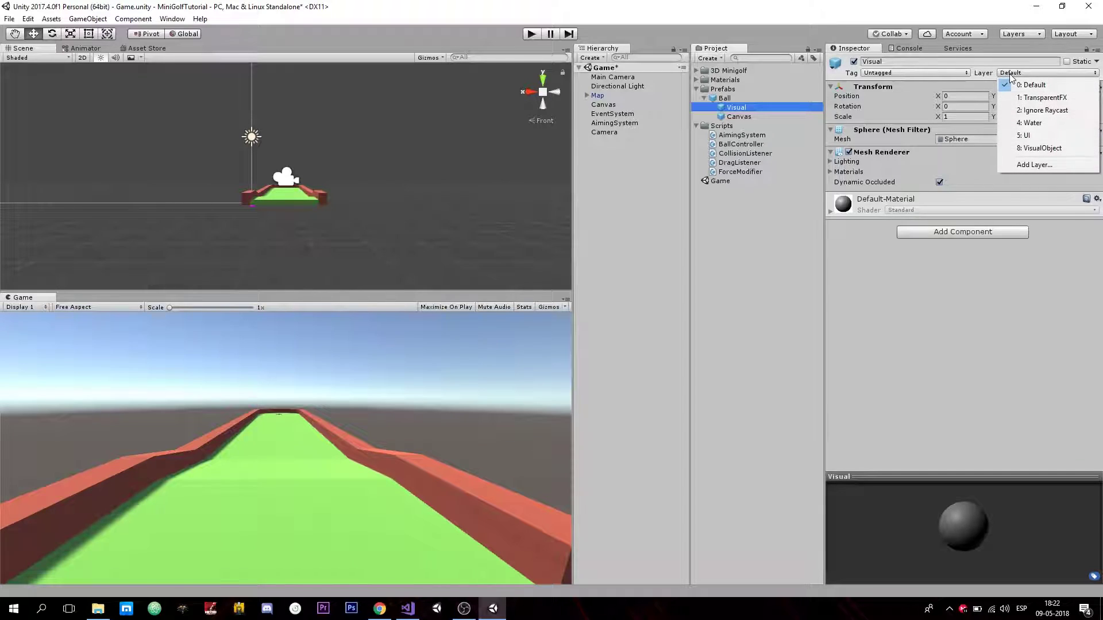
pyautogui.click(1039, 148)
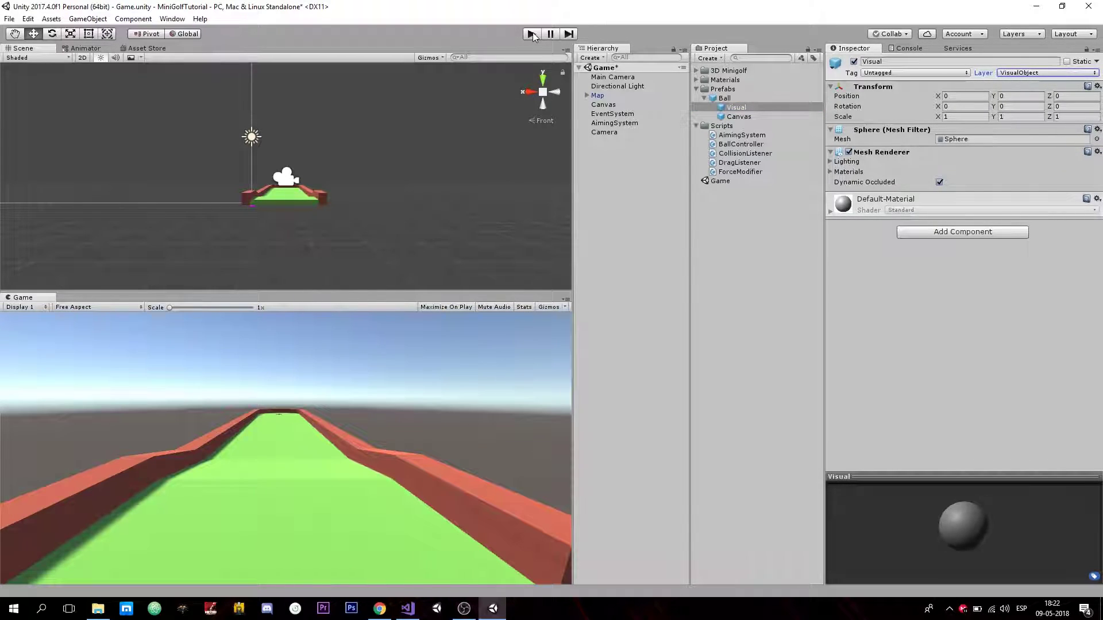
pyautogui.click(615, 78)
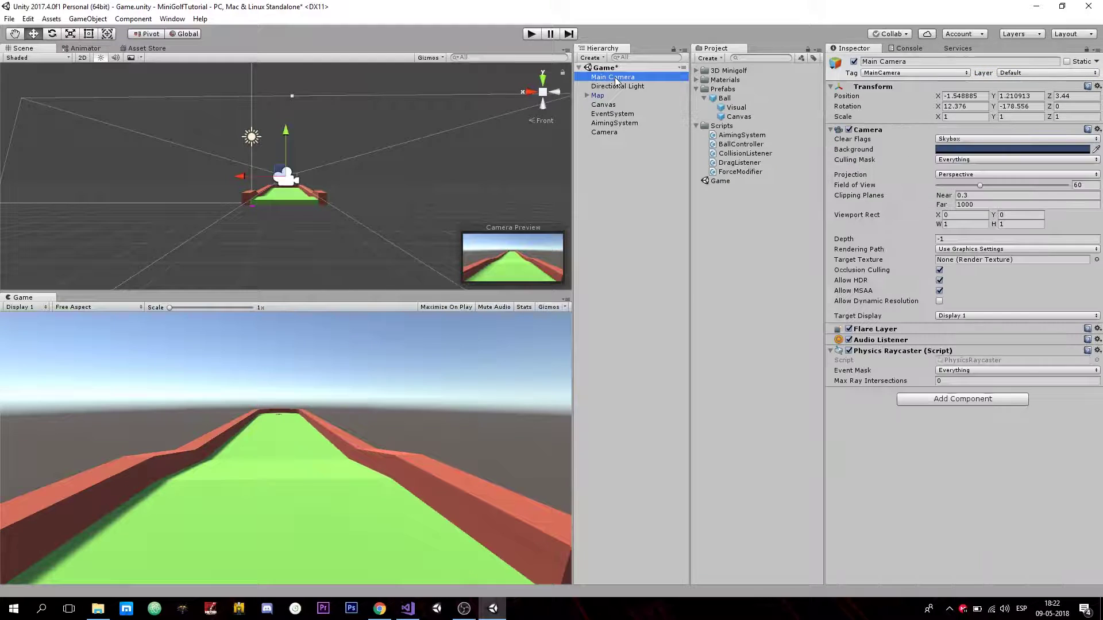
pyautogui.click(618, 132)
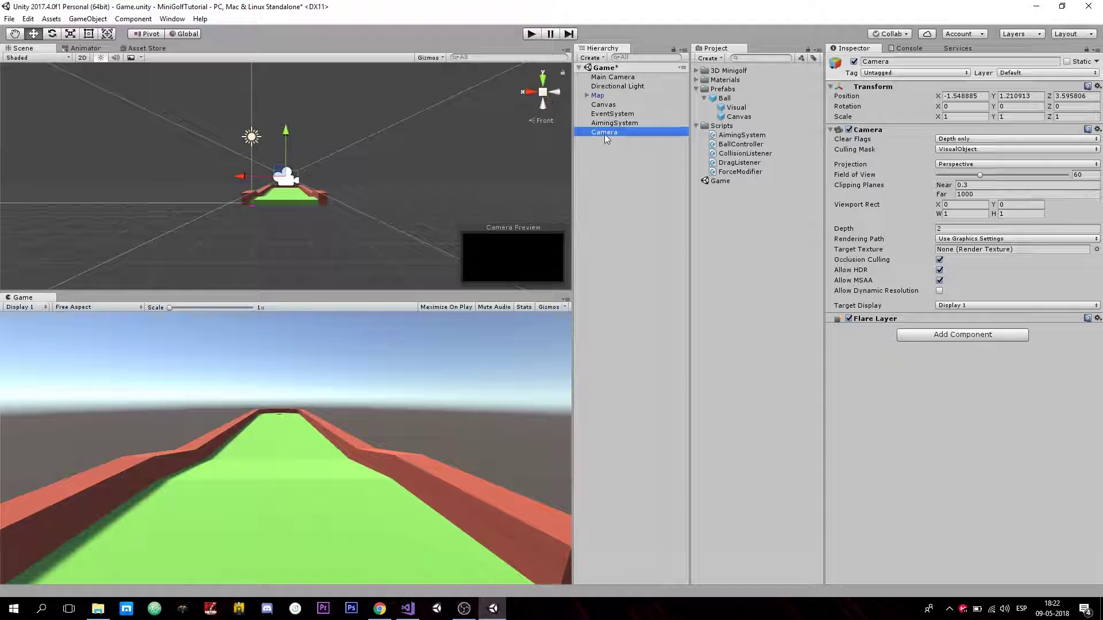
pyautogui.click(531, 35)
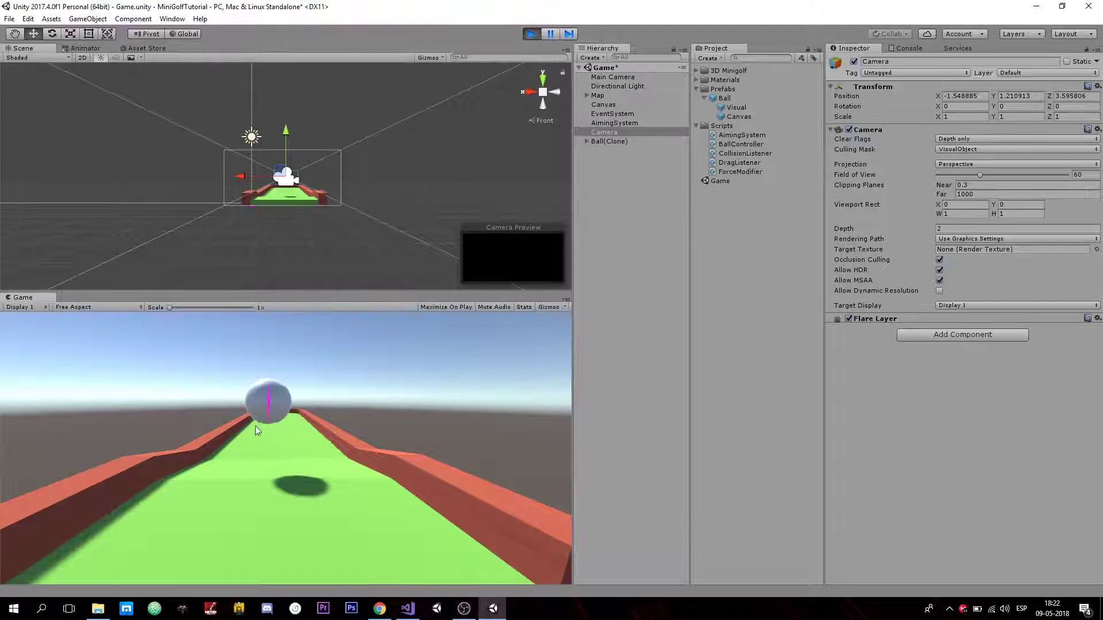
# - Shoot the ball, inspect the spawned Ball(Clone)'s Visual child, then stop play
pyautogui.moveTo(255, 426)
pyautogui.mouseDown()
pyautogui.moveTo(172, 480)
pyautogui.moveTo(225, 451)
pyautogui.mouseUp()
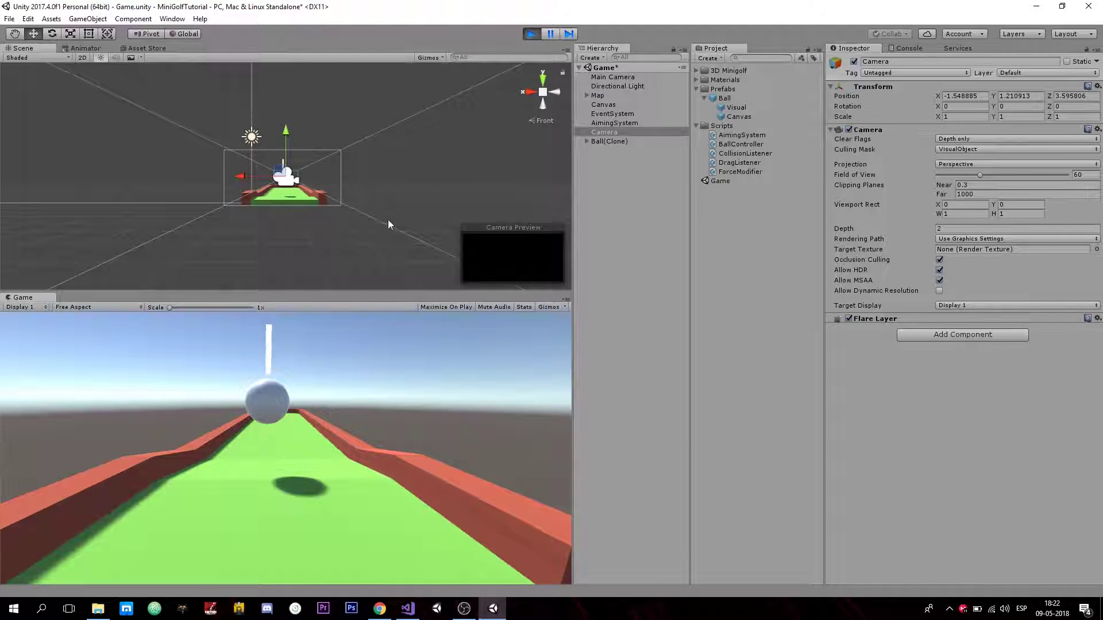
pyautogui.click(589, 141)
pyautogui.click(586, 141)
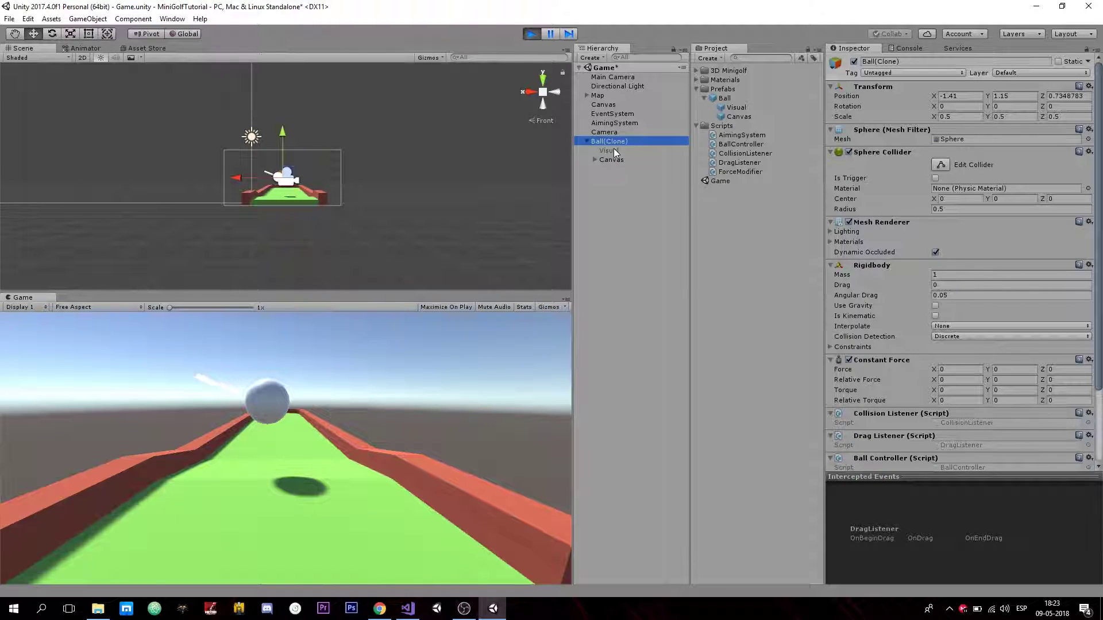
pyautogui.click(613, 150)
pyautogui.click(532, 34)
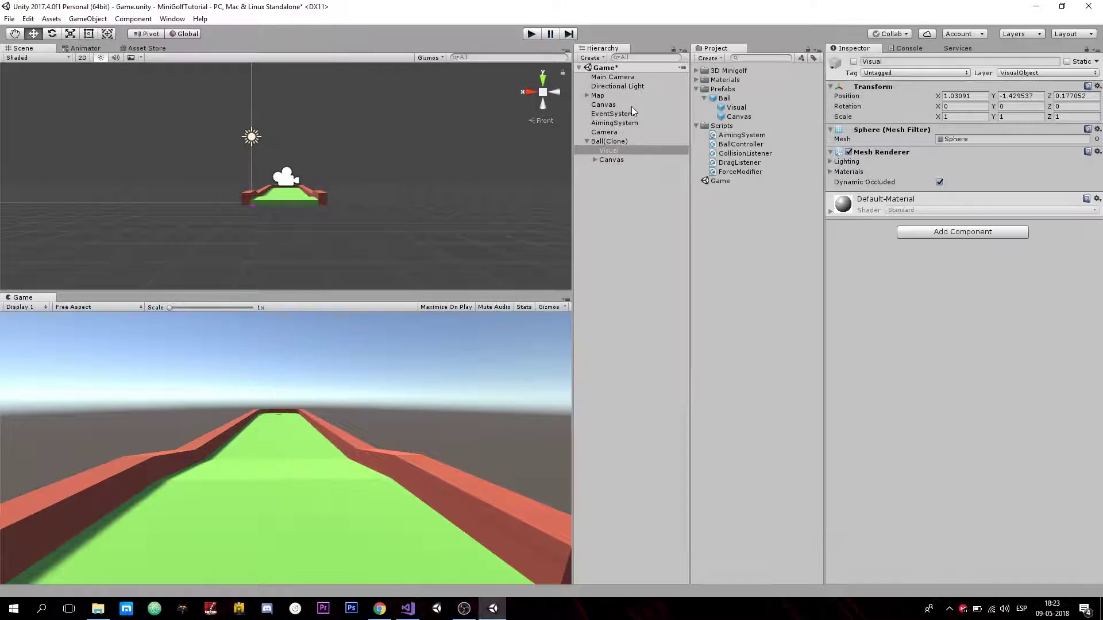
# - Check the second Camera's culling mask, frame it in the Scene view, then select Main Camera
pyautogui.click(604, 132)
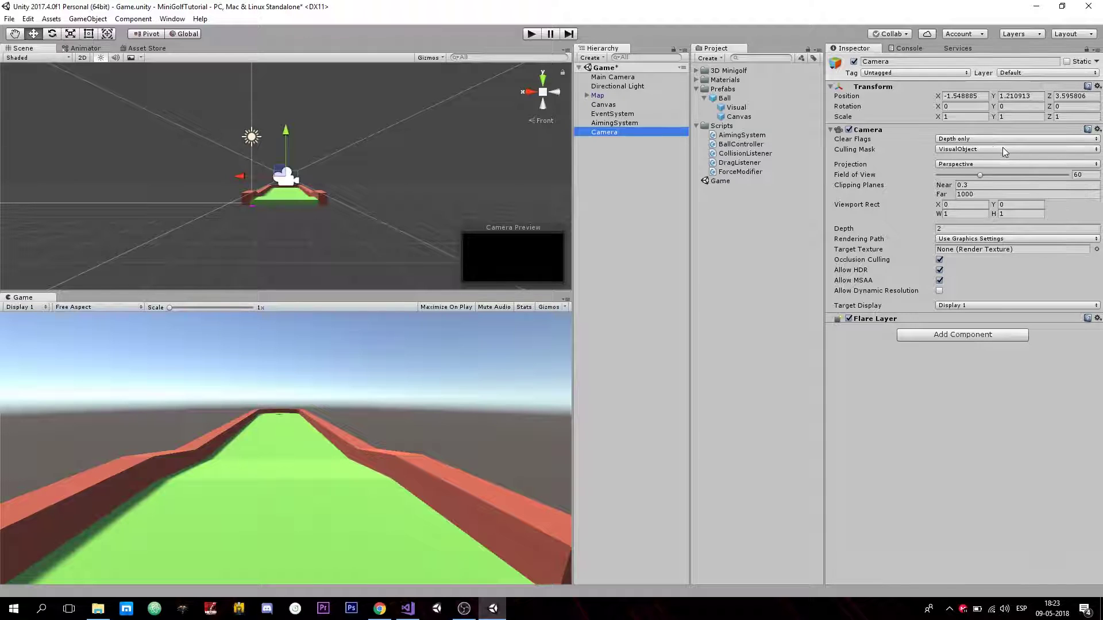
pyautogui.click(960, 155)
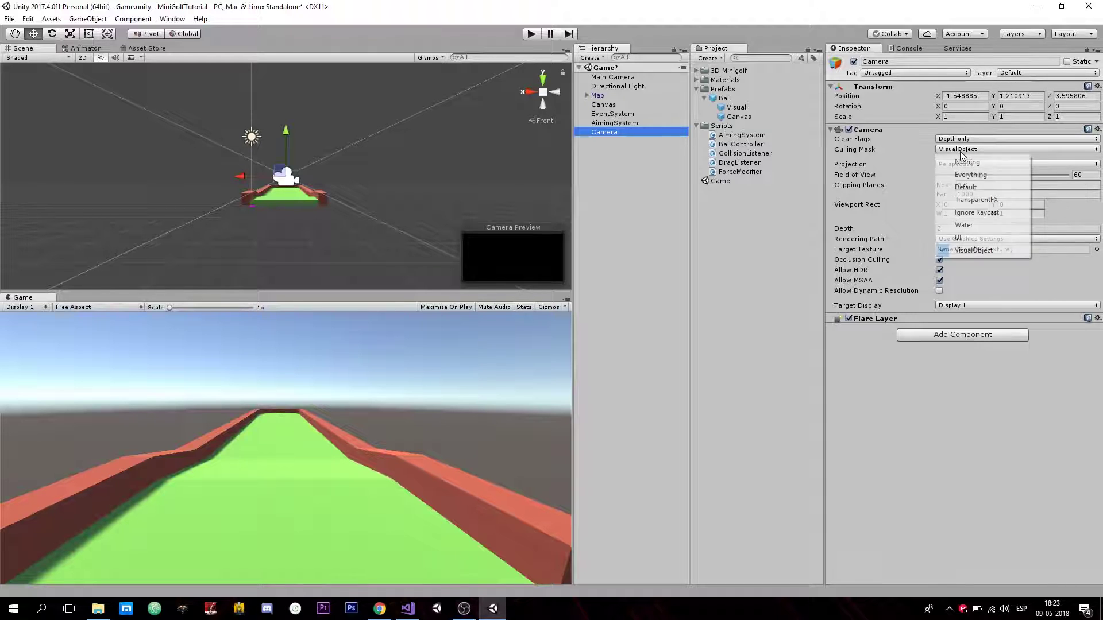
pyautogui.click(1023, 411)
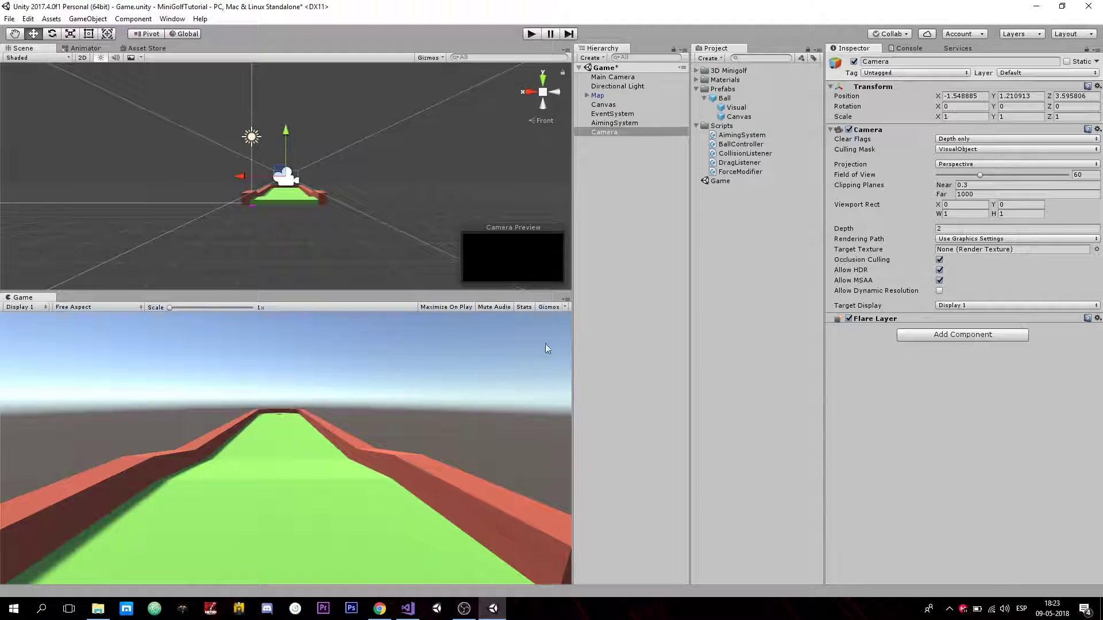
pyautogui.doubleClick(609, 131)
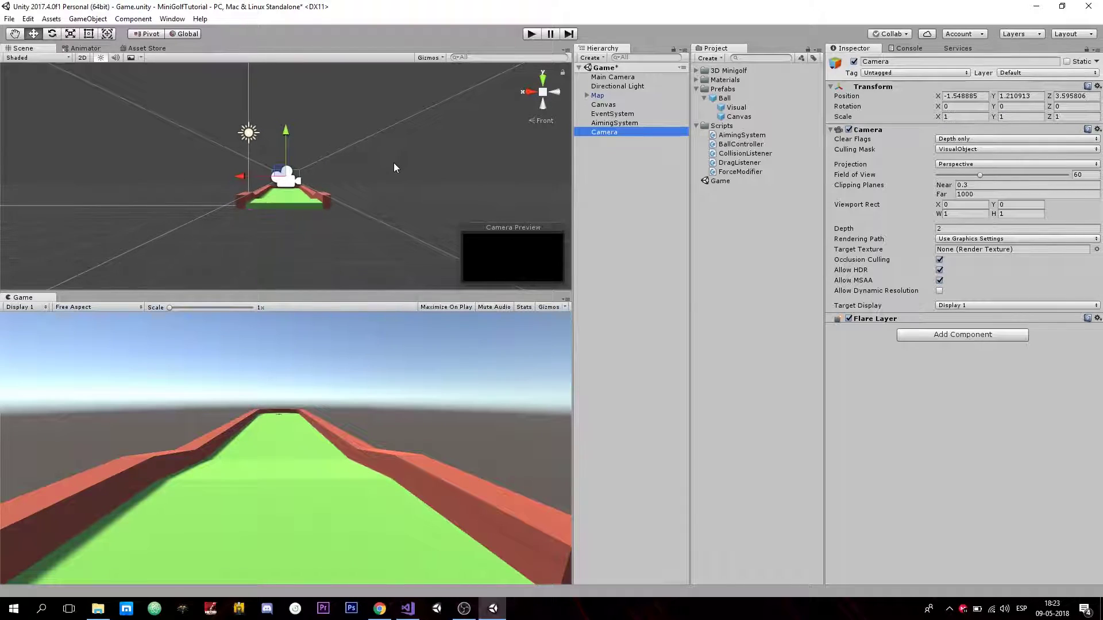
pyautogui.click(612, 80)
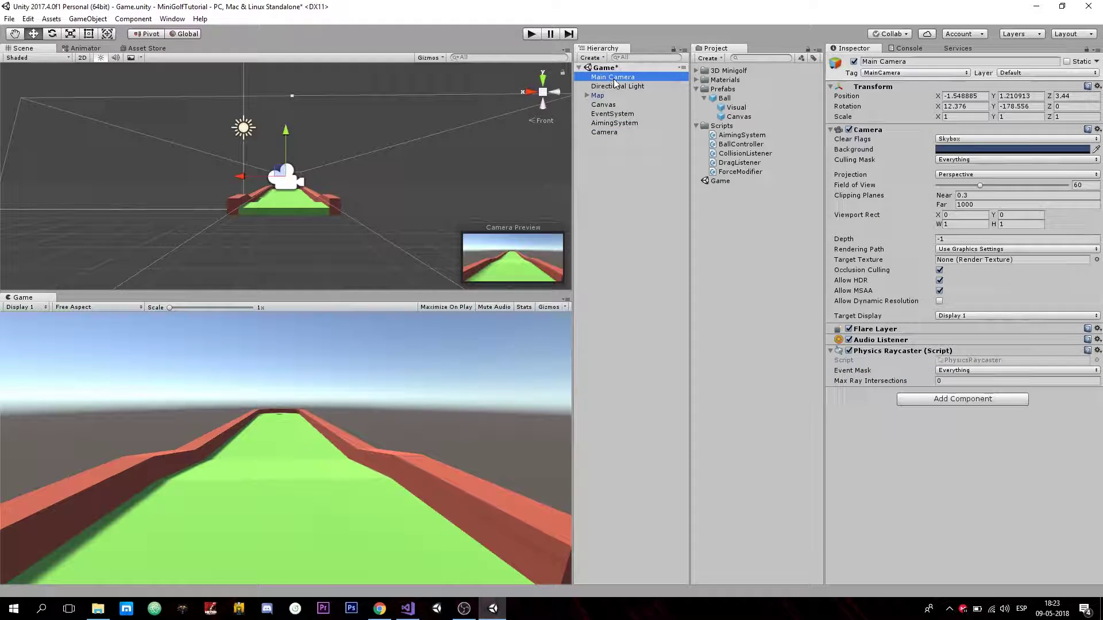
# - Copy Main Camera's Transform onto the second Camera (Z 3.44, rotation 12.376, -178.556, 0)
pyautogui.click(1098, 86)
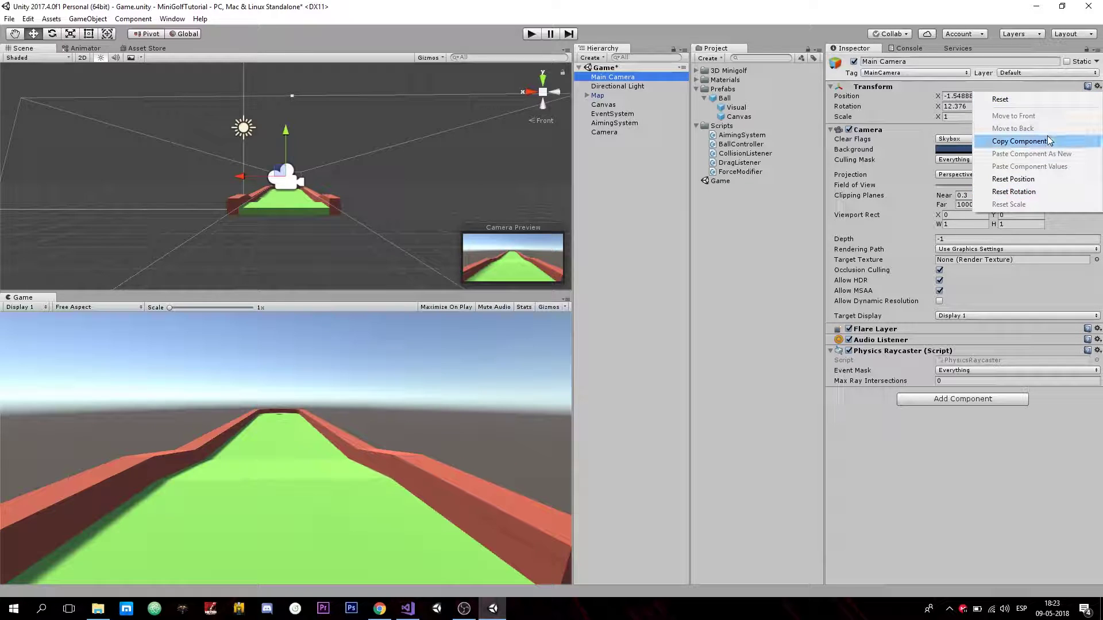
pyautogui.click(1020, 142)
pyautogui.click(605, 132)
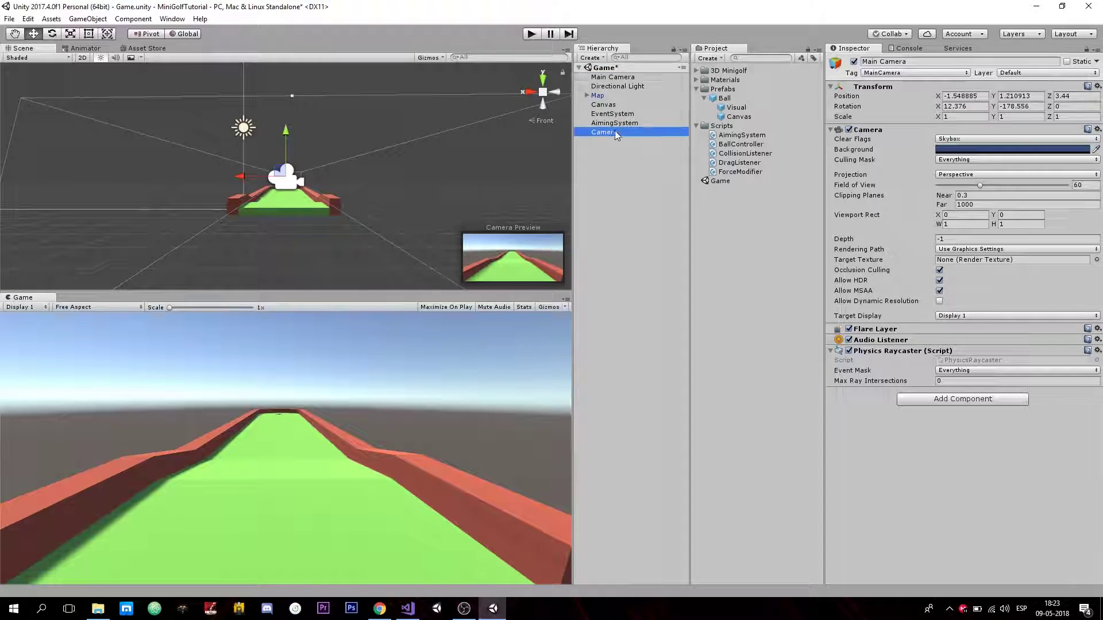
pyautogui.click(1098, 86)
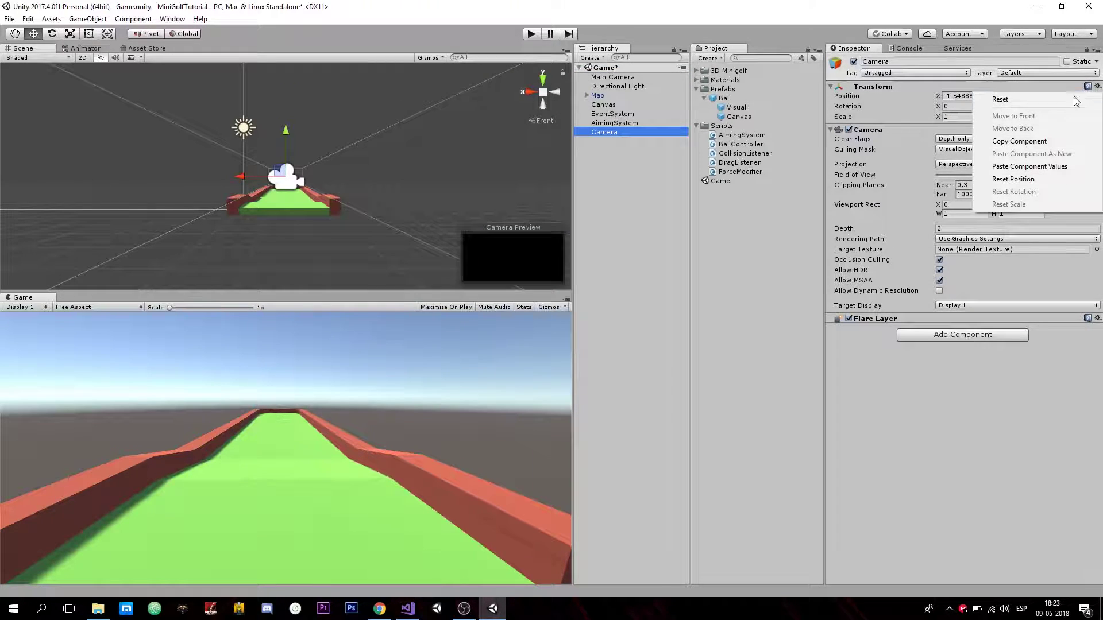
pyautogui.click(1029, 166)
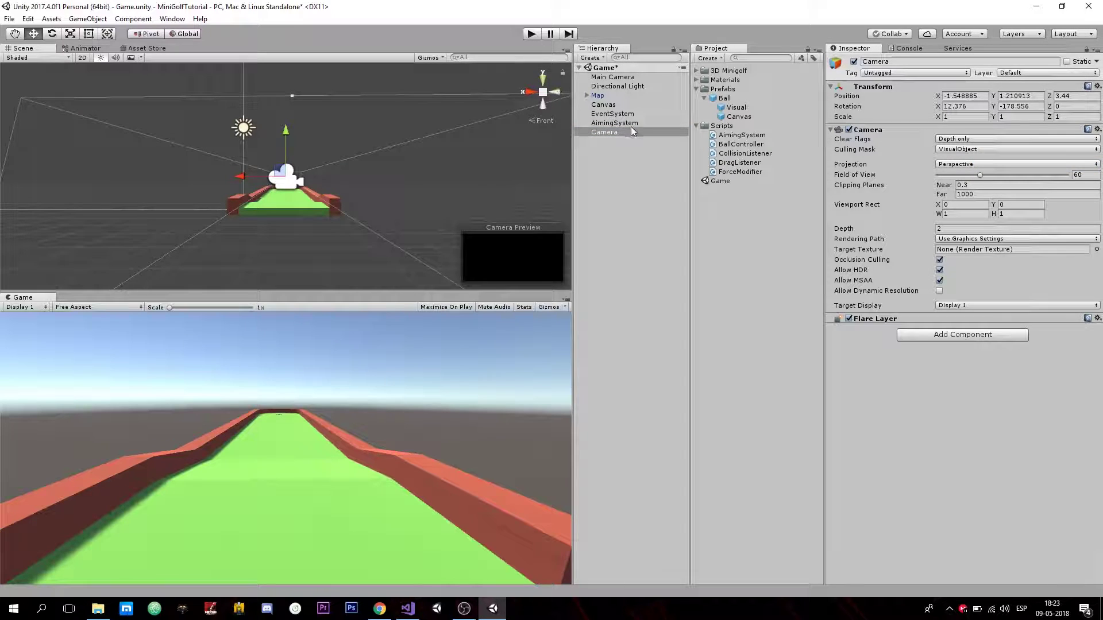
# - Drag a temporary Ball prefab into the scene, then delete it
pyautogui.moveTo(725, 99); pyautogui.dragTo(612, 142)
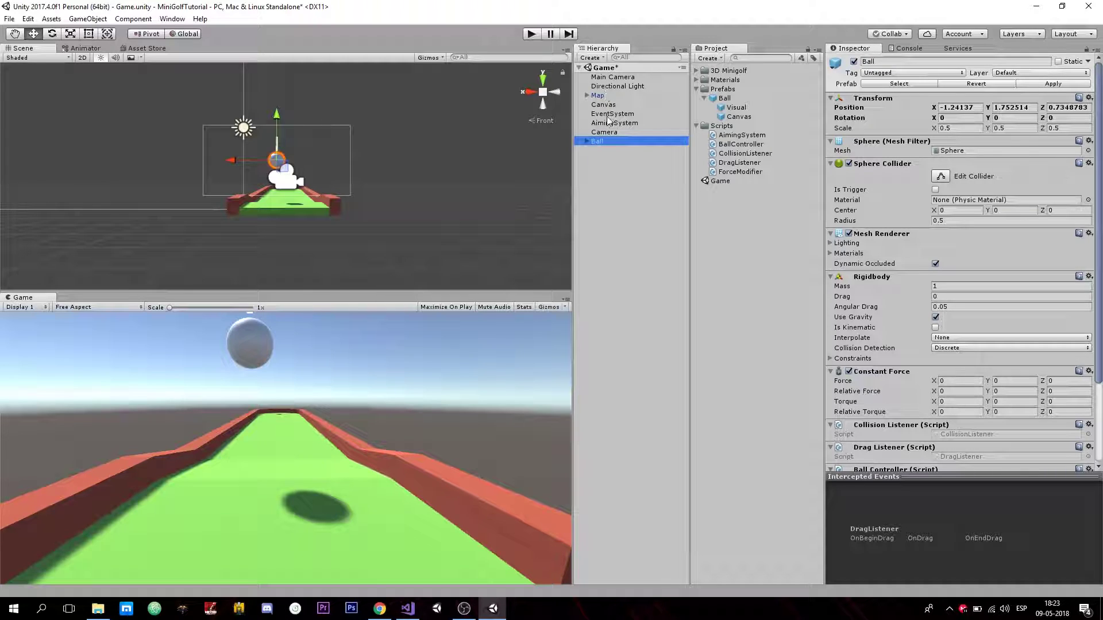
pyautogui.click(606, 133)
pyautogui.click(598, 142)
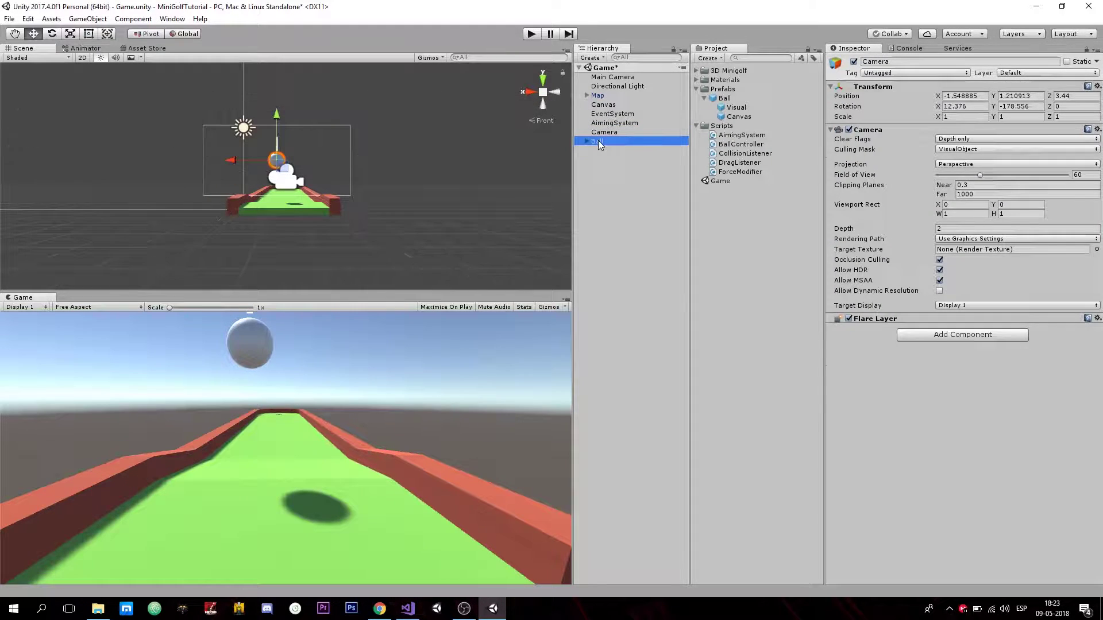
pyautogui.press('Delete')
pyautogui.click(530, 36)
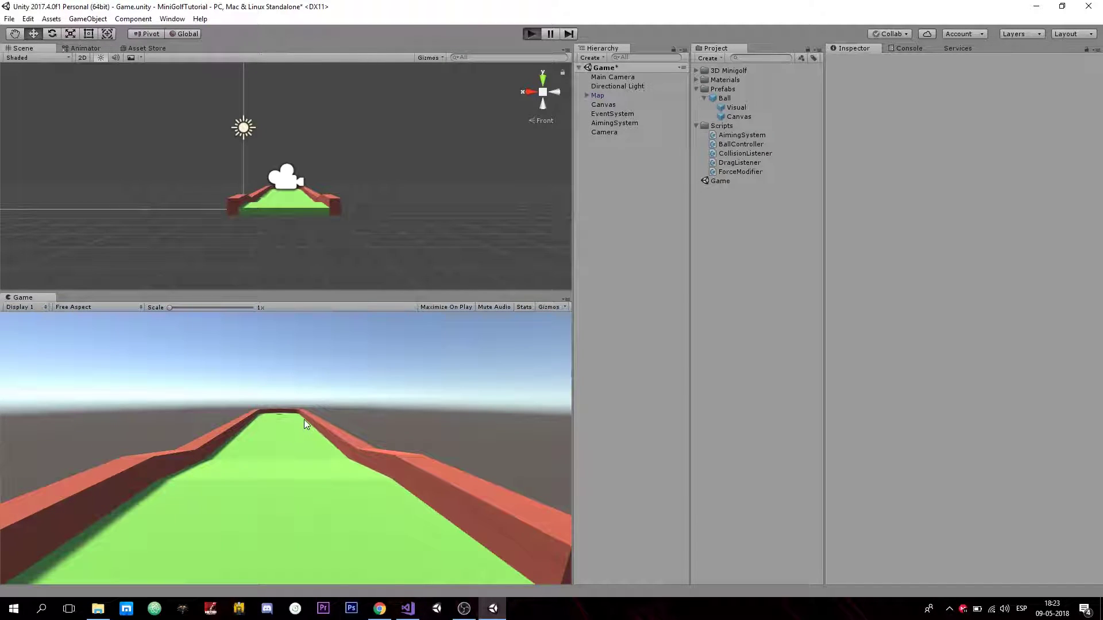
pyautogui.moveTo(233, 490); pyautogui.dragTo(182, 570)
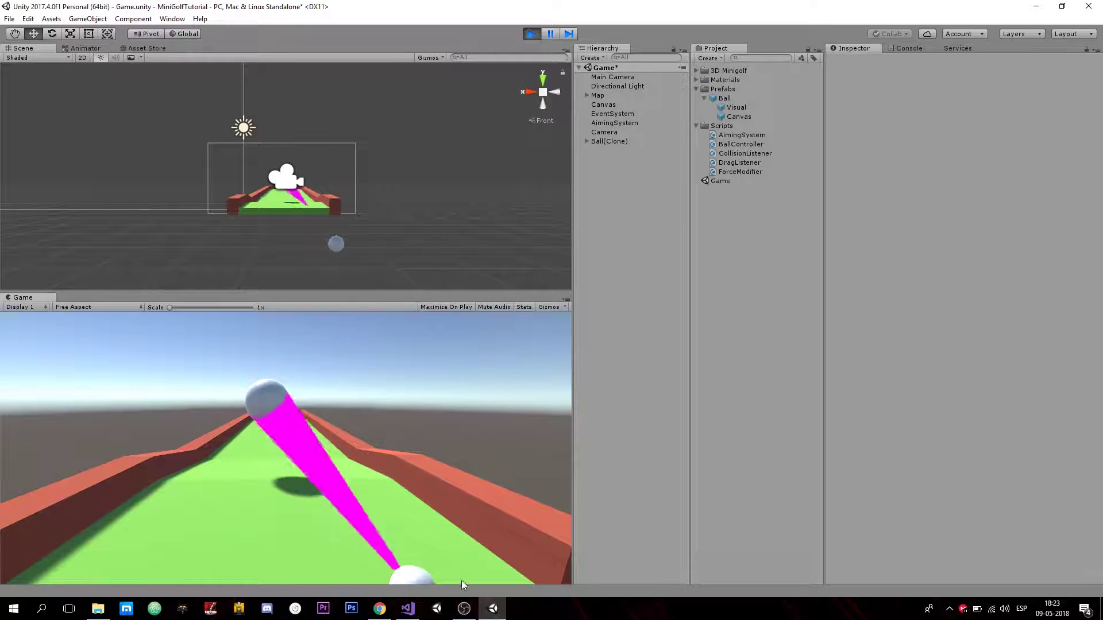
pyautogui.moveTo(181, 570)
pyautogui.mouseDown()
pyautogui.moveTo(208, 336)
pyautogui.moveTo(491, 525)
pyautogui.mouseUp()
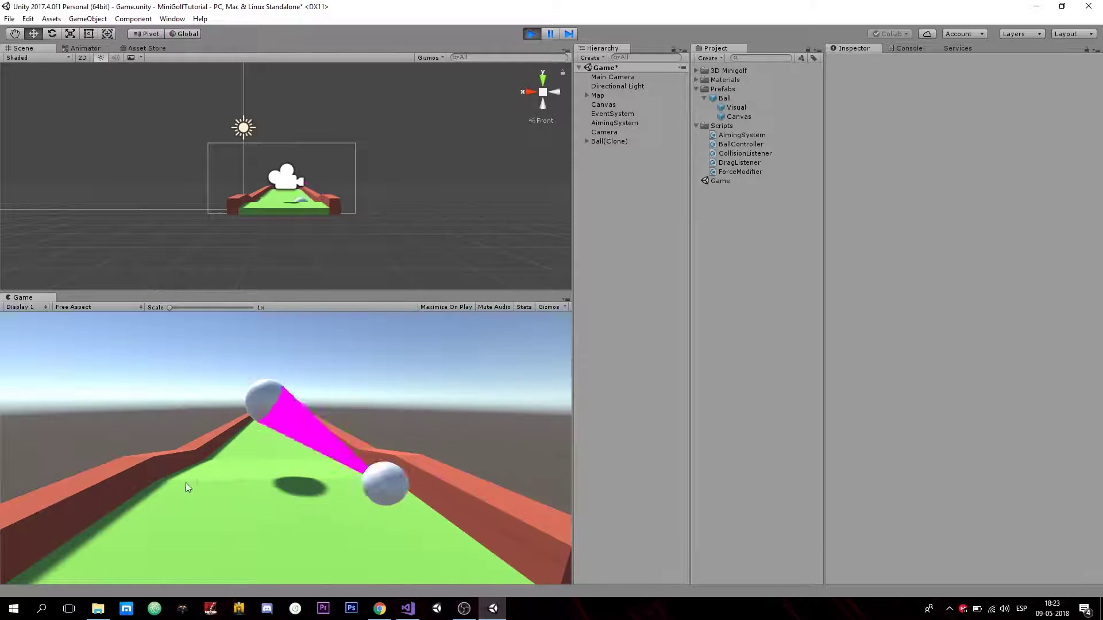
pyautogui.moveTo(491, 526); pyautogui.dragTo(201, 541)
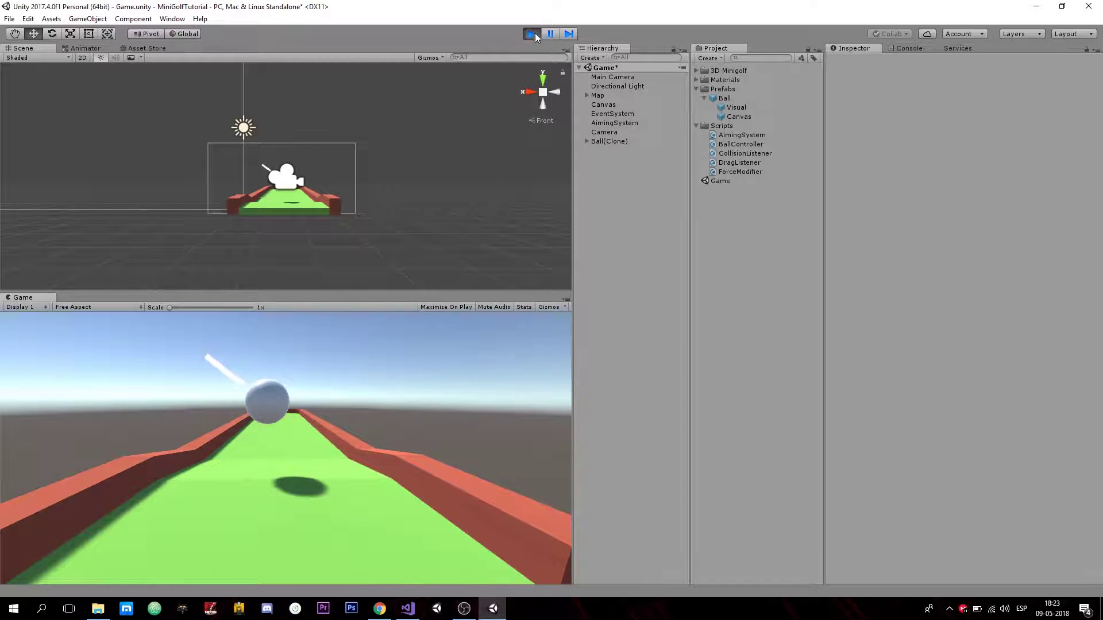
pyautogui.hotkey('ctrl', 'p')
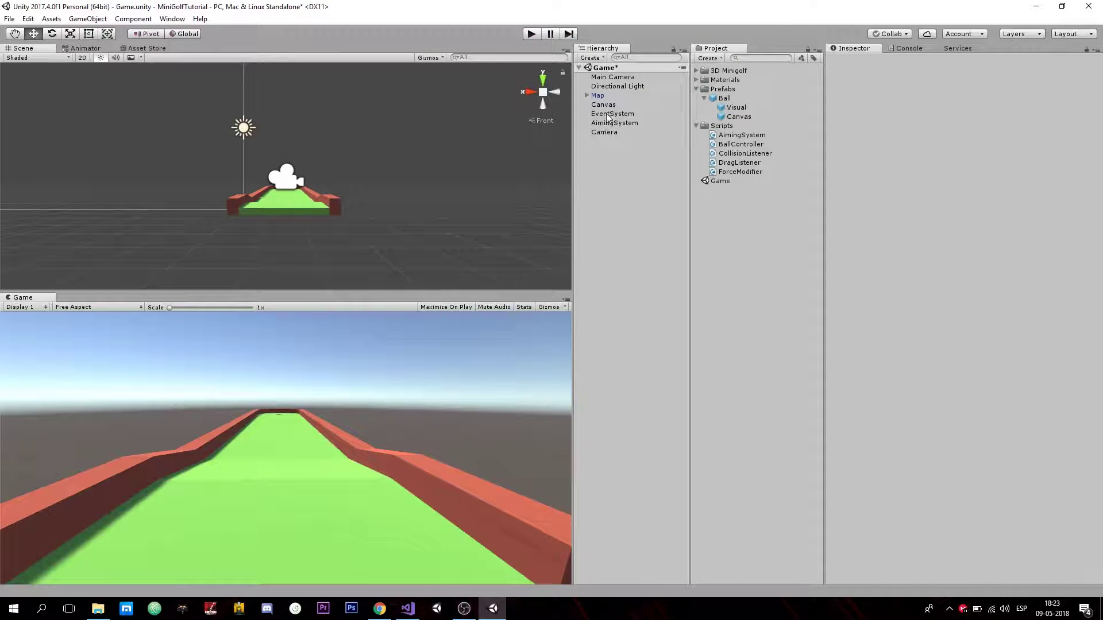
# - Lower the AimingSystem to Y 1.01 and enter Play mode
pyautogui.click(613, 123)
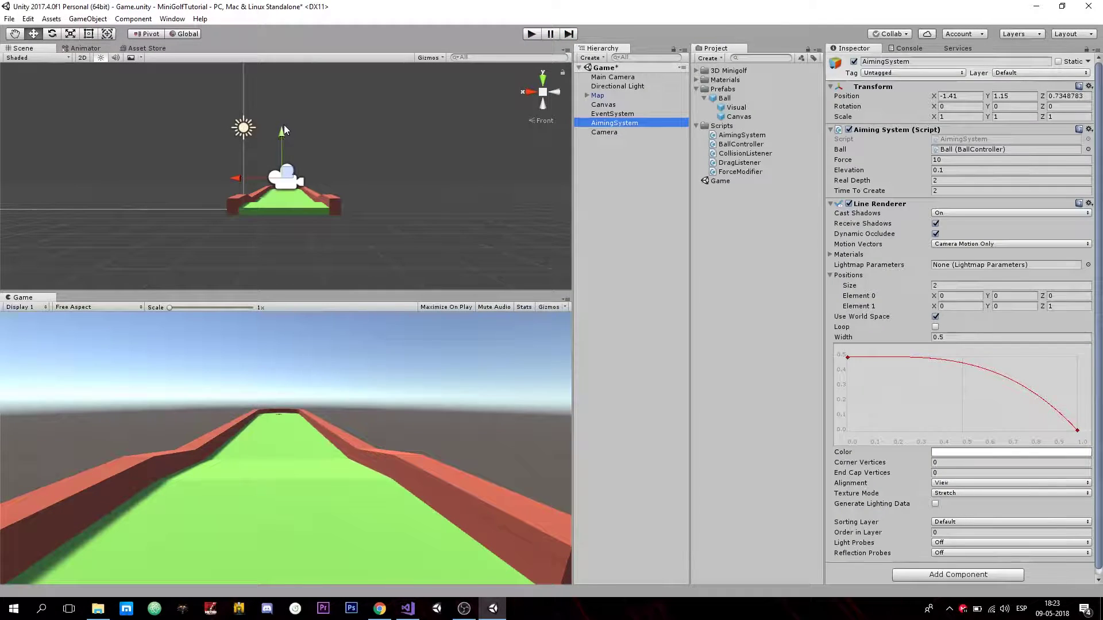
pyautogui.moveTo(282, 133); pyautogui.dragTo(282, 139)
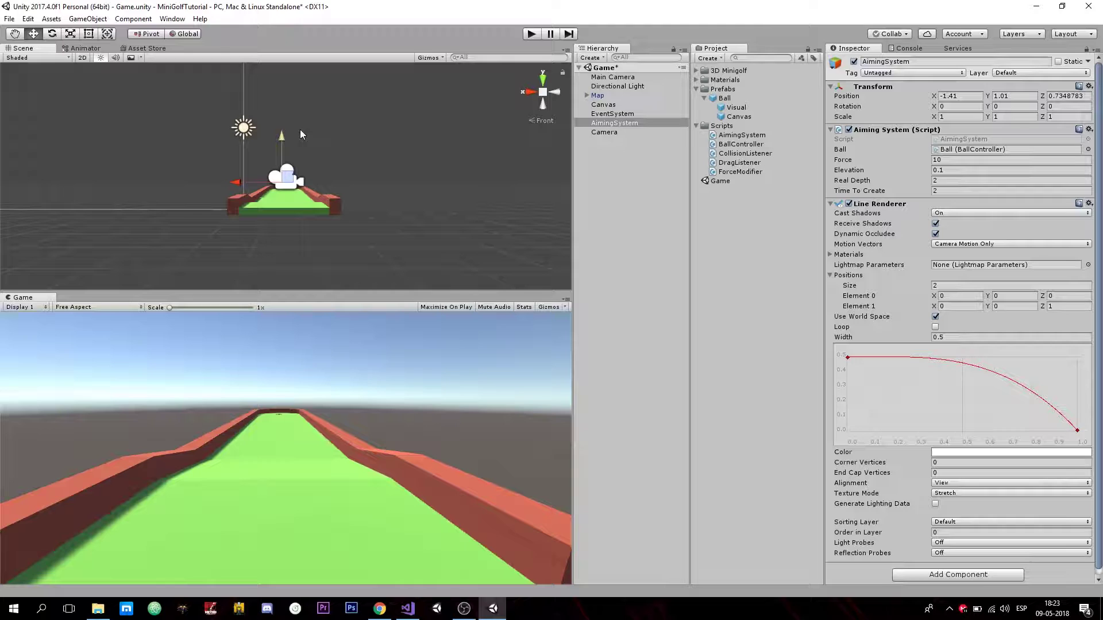
pyautogui.click(534, 34)
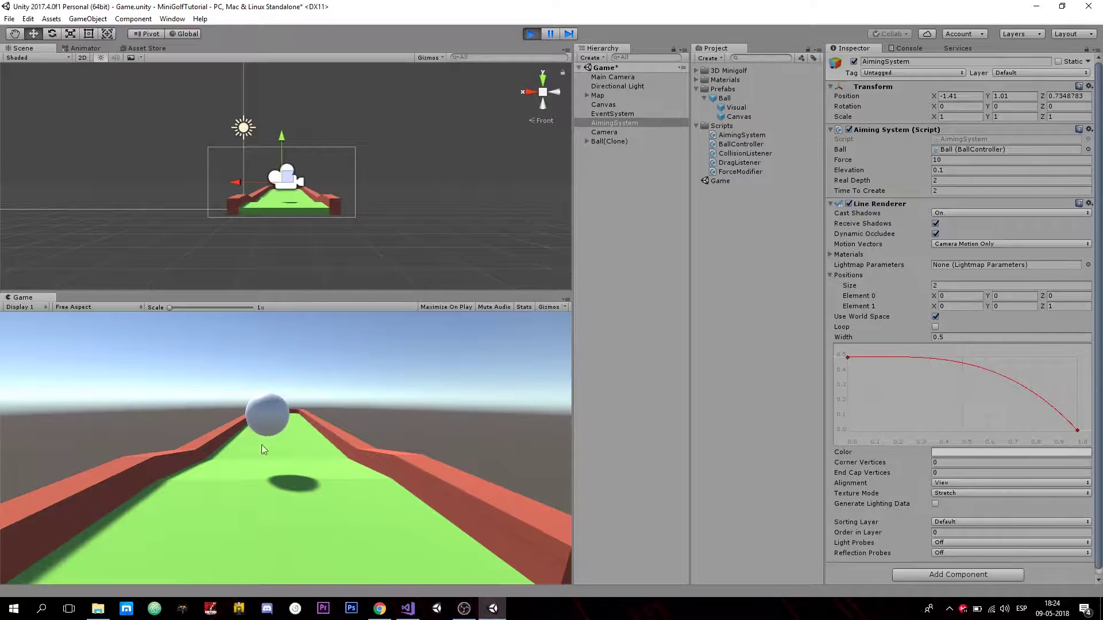
# - Shoot seven balls down the course by dragging back from each and releasing
pyautogui.moveTo(261, 444); pyautogui.dragTo(258, 530)
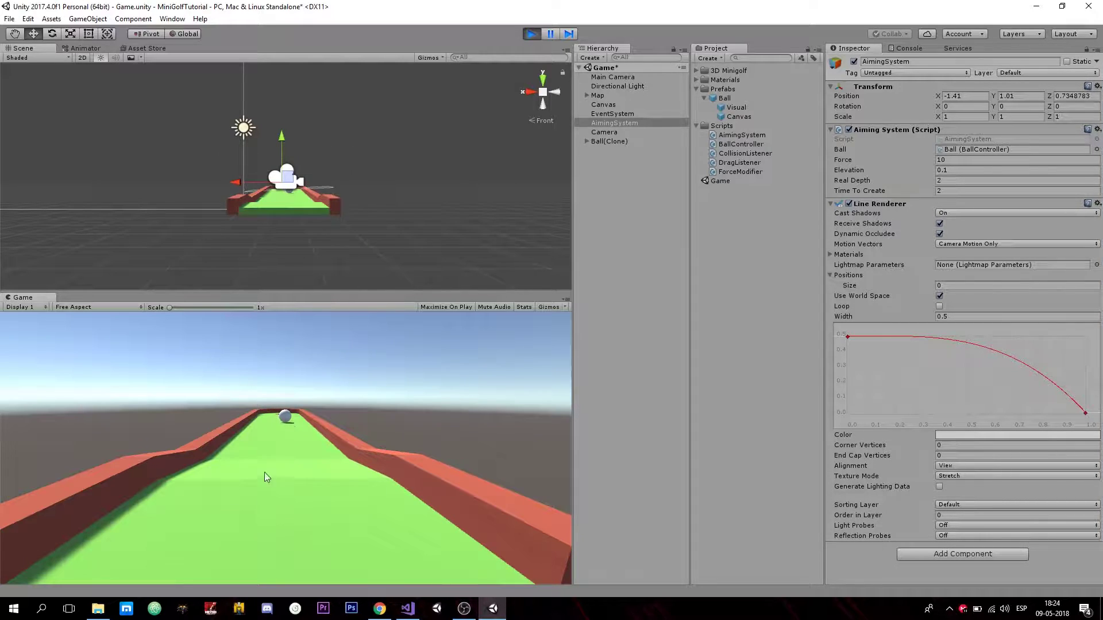
pyautogui.moveTo(271, 418); pyautogui.dragTo(253, 555)
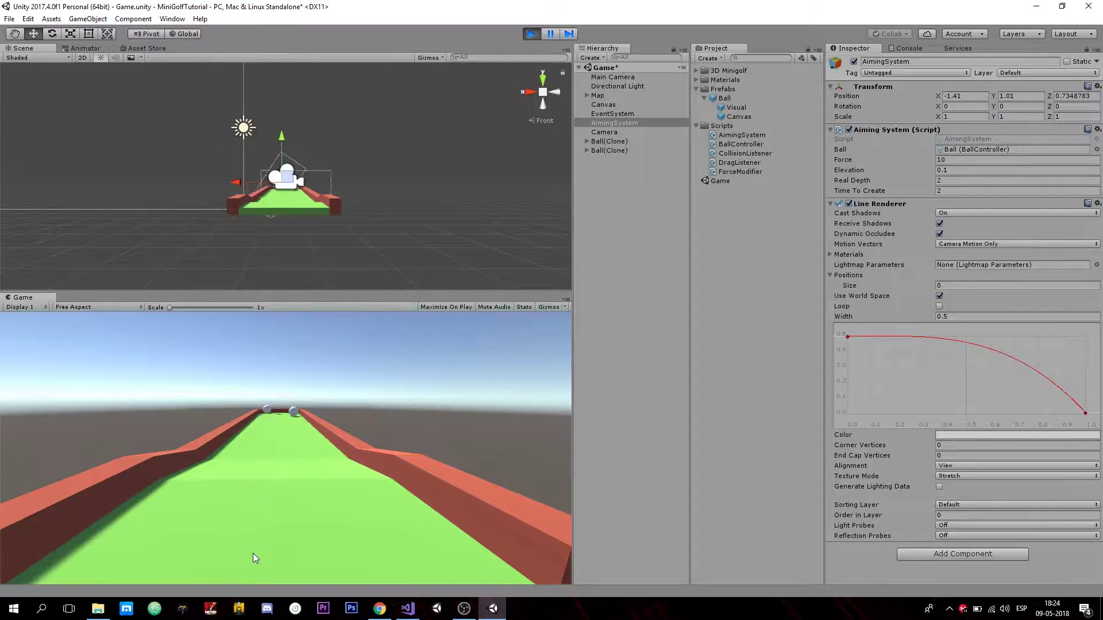
pyautogui.moveTo(264, 424); pyautogui.dragTo(259, 560)
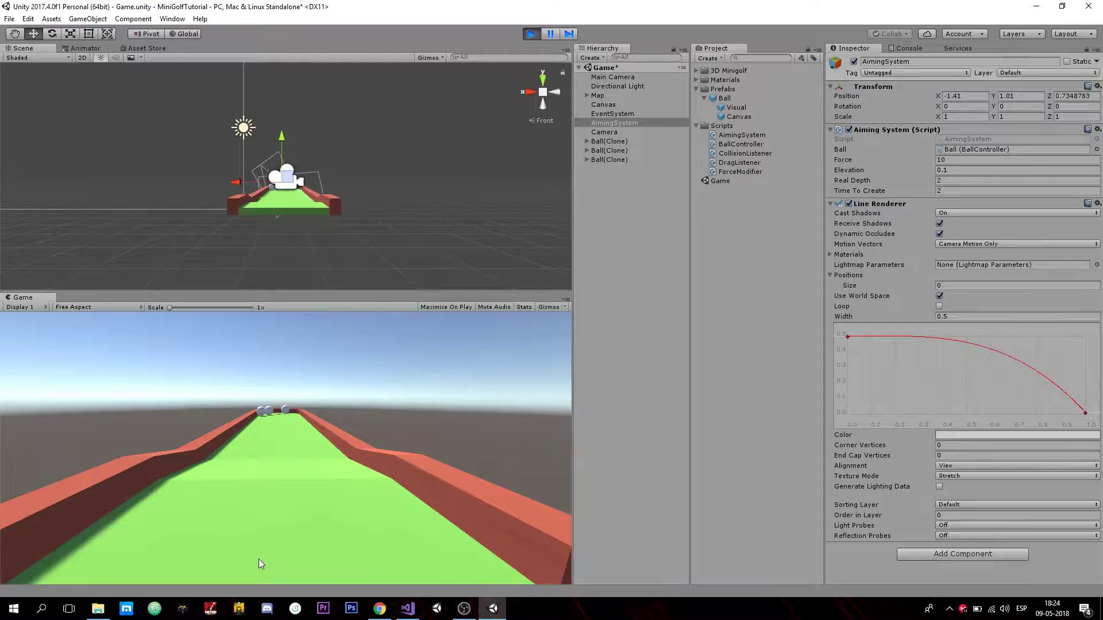
pyautogui.moveTo(270, 409); pyautogui.dragTo(260, 551)
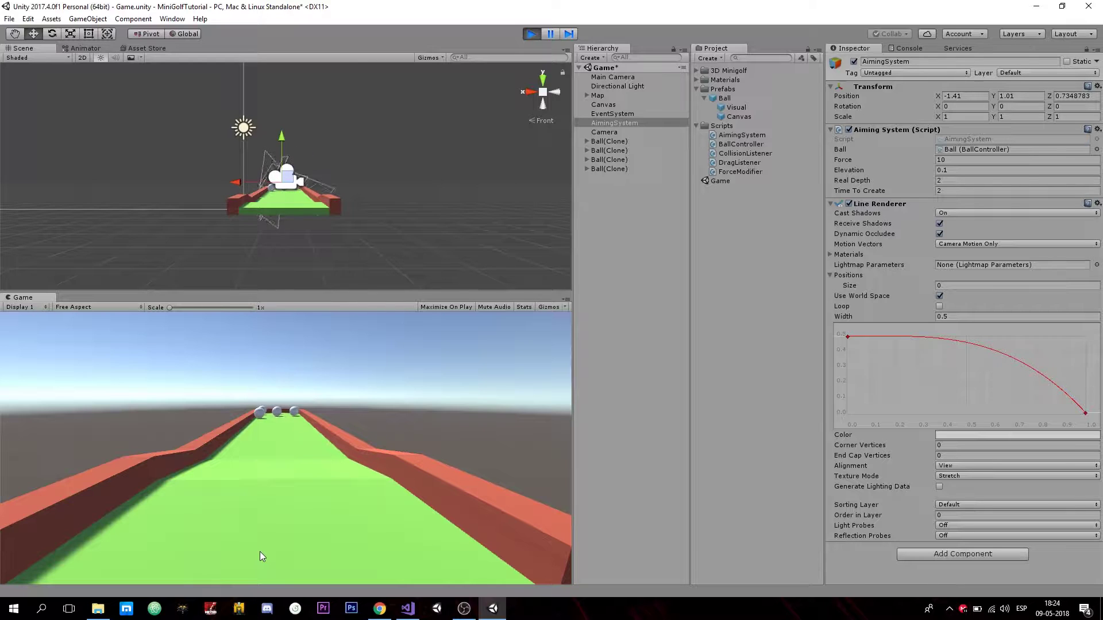
pyautogui.moveTo(261, 470); pyautogui.dragTo(254, 569)
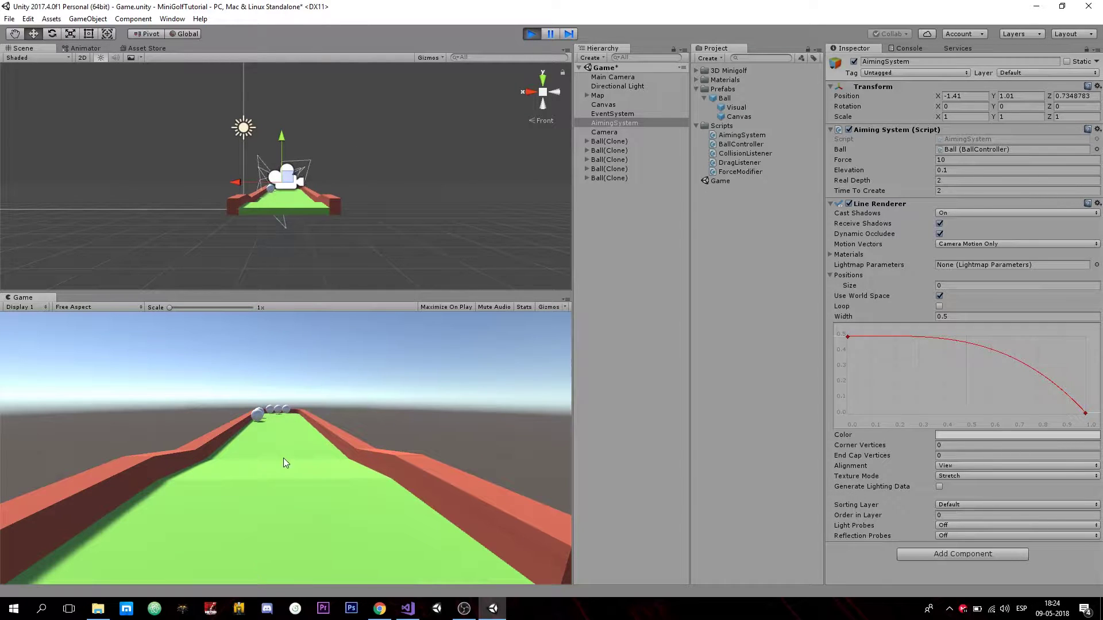
pyautogui.moveTo(258, 433); pyautogui.dragTo(258, 553)
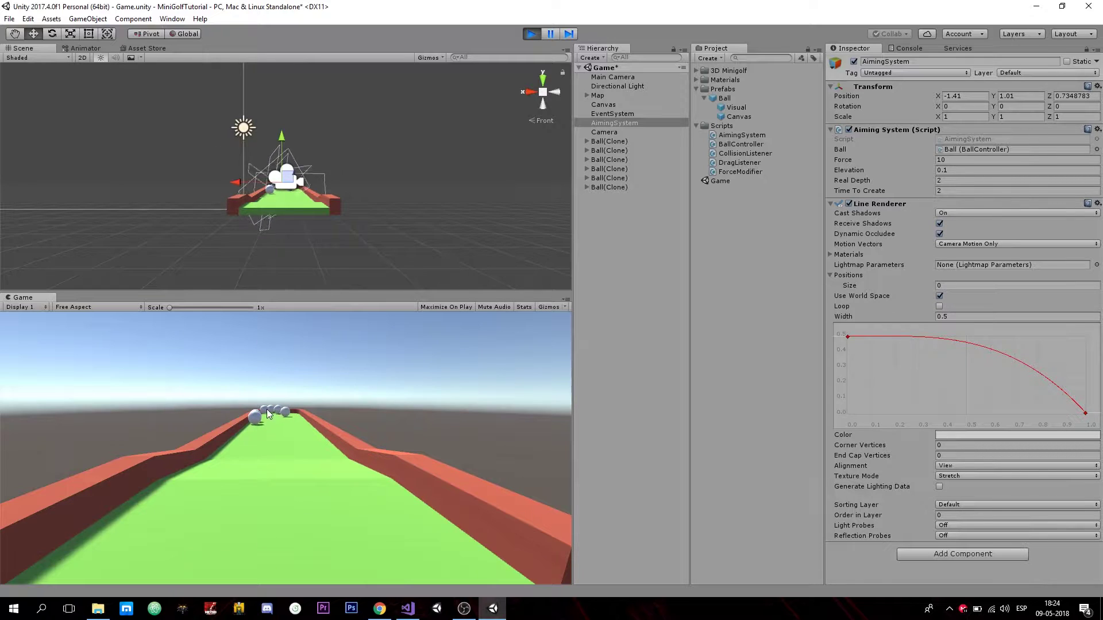
pyautogui.moveTo(267, 436); pyautogui.dragTo(250, 548)
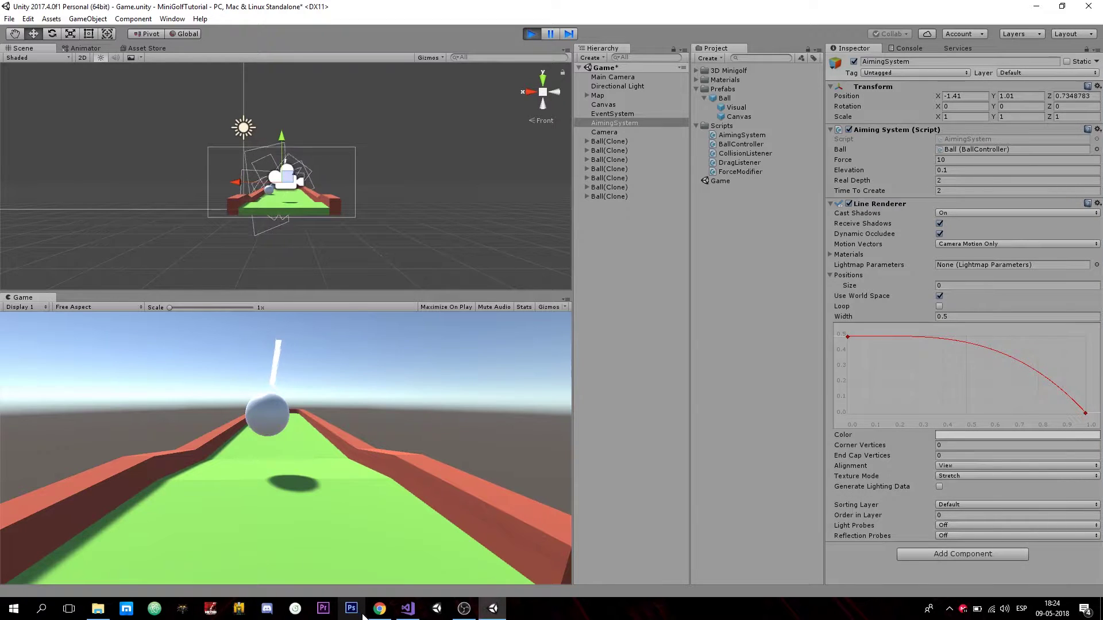
# - Switch to Chrome and scroll through the unityclassroom.com home page and its recent blog posts
pyautogui.click(379, 609)
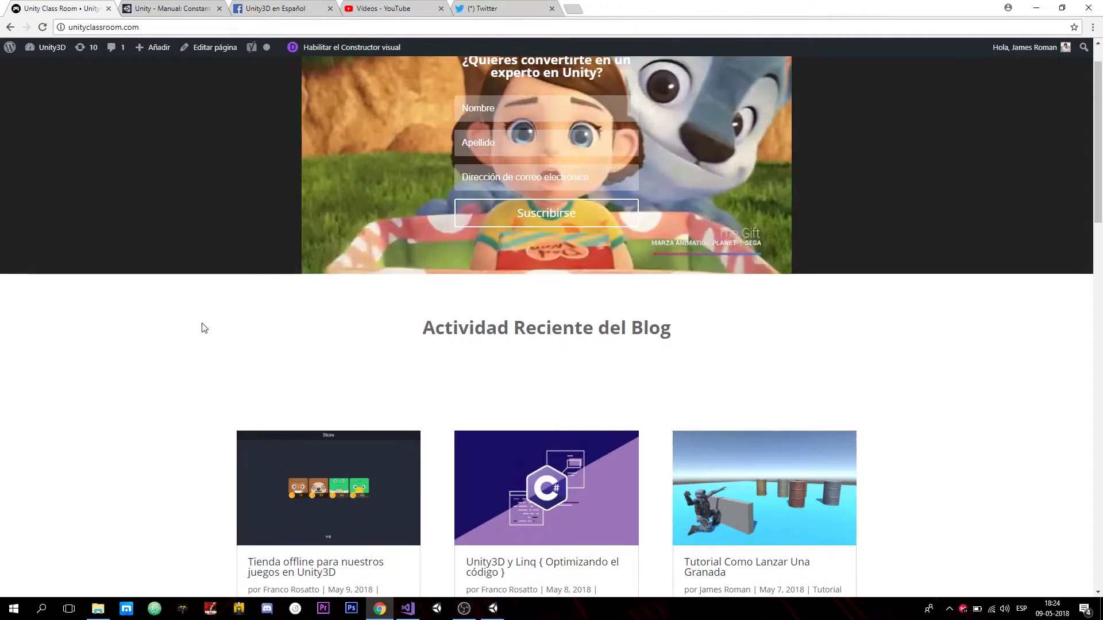
pyautogui.scroll(-2, 202, 325)
pyautogui.scroll(1, 197, 322)
pyautogui.scroll(2, 393, 234)
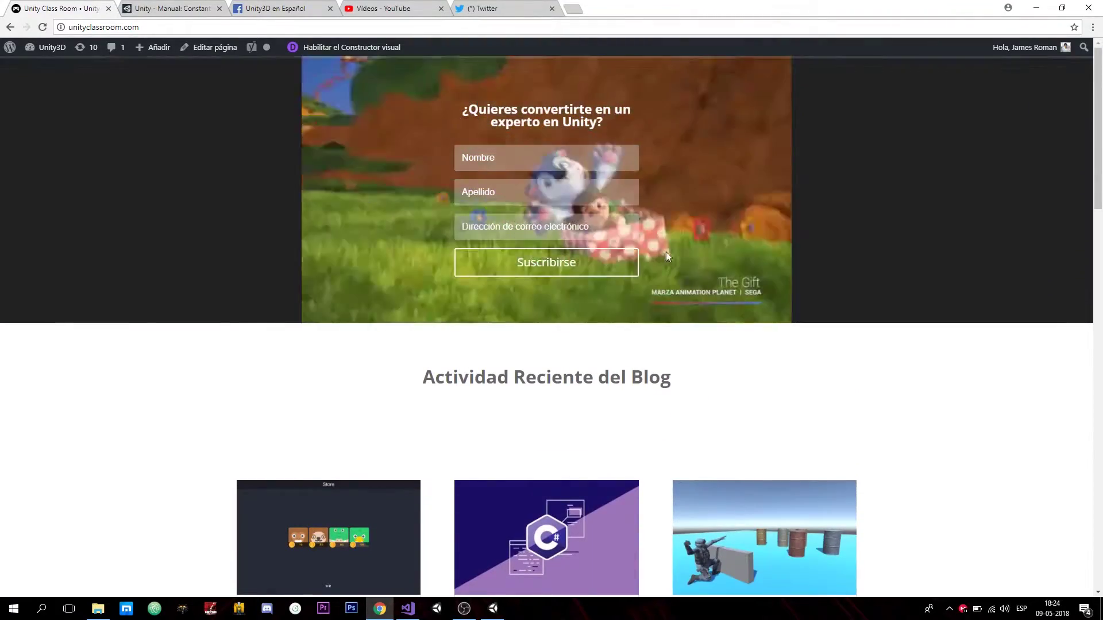
pyautogui.scroll(-2, 667, 252)
pyautogui.scroll(-3, 247, 321)
pyautogui.scroll(-8, 927, 332)
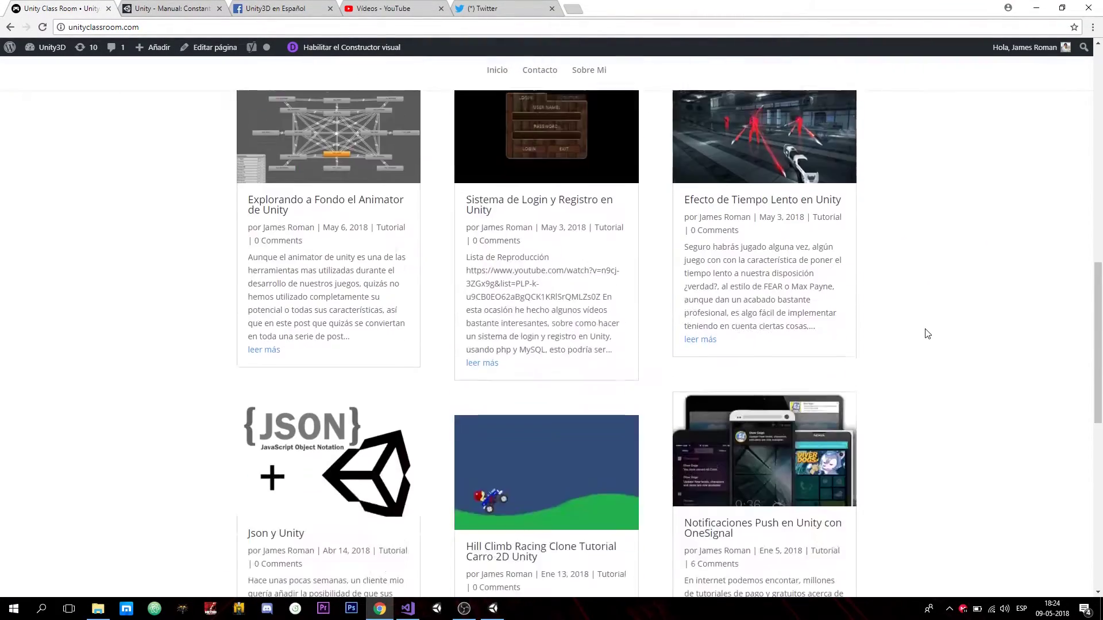
pyautogui.scroll(-6, 926, 331)
pyautogui.scroll(8, 926, 331)
pyautogui.scroll(9, 924, 336)
pyautogui.scroll(2, 852, 346)
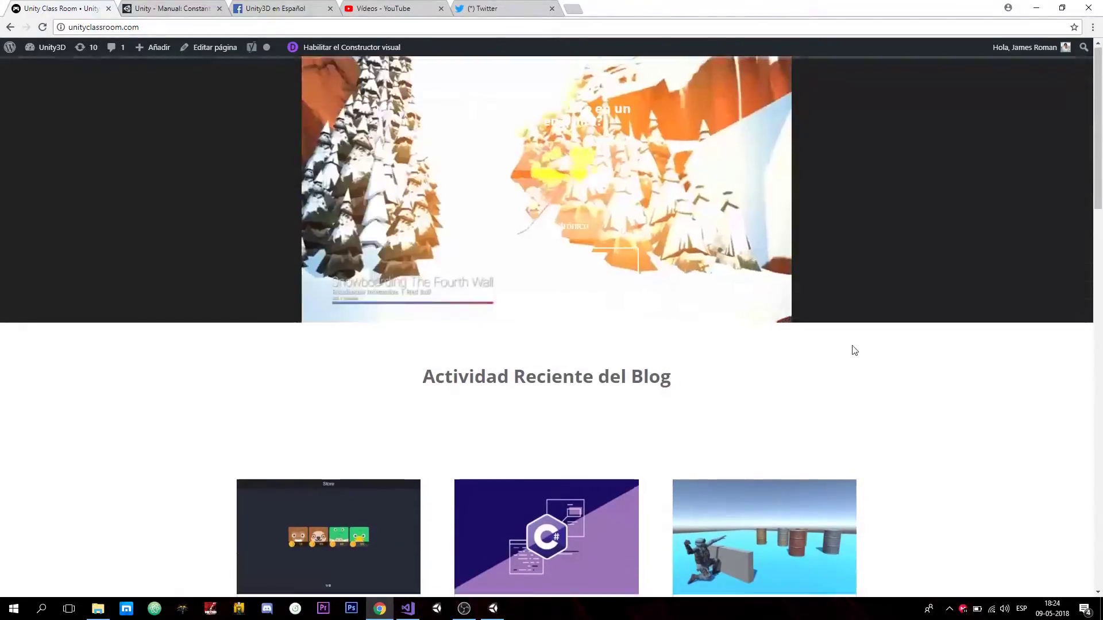
pyautogui.scroll(-10, 852, 346)
pyautogui.scroll(8, 852, 346)
pyautogui.scroll(3, 852, 346)
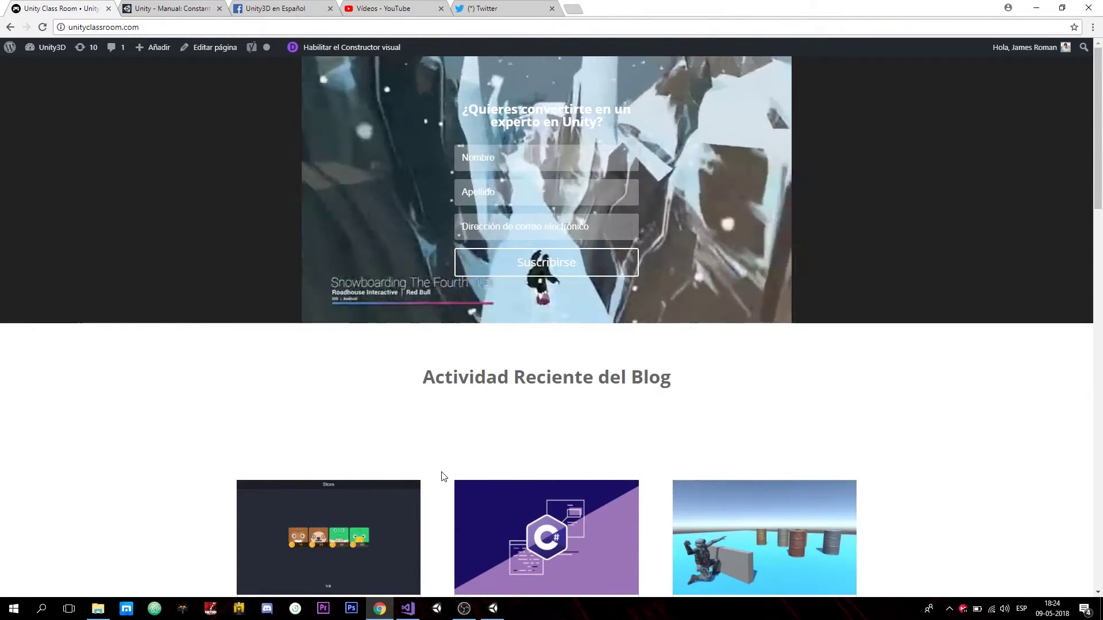